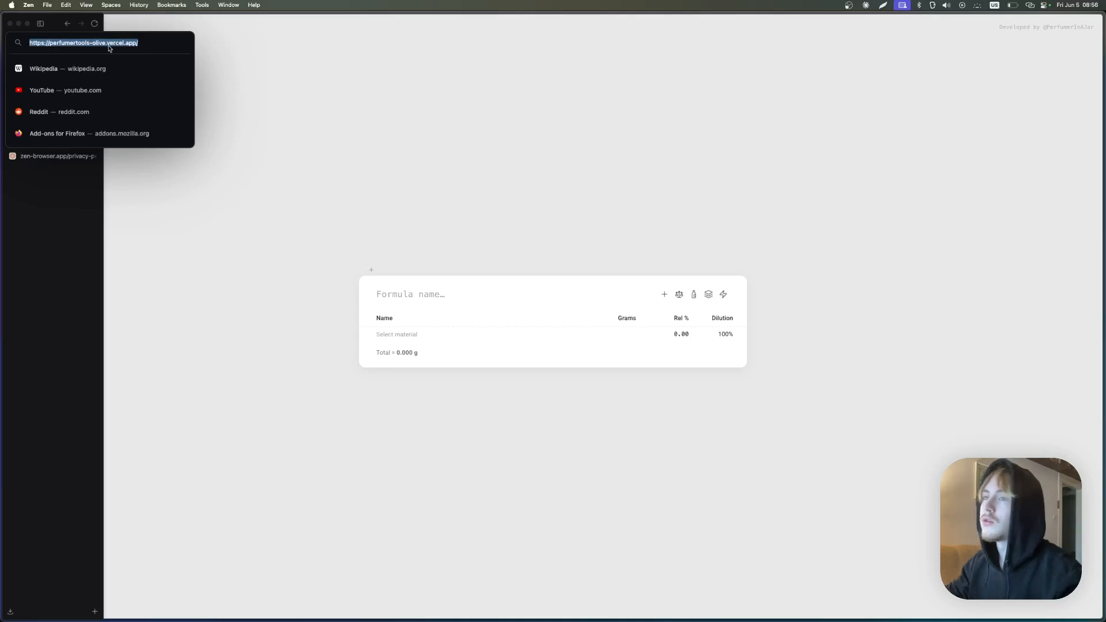
Step: Look through the dilution calculator, formula editor, materials library and accords library at an enlarged page zoom
click(371, 148)
key(super+plus)
key(super+plus)
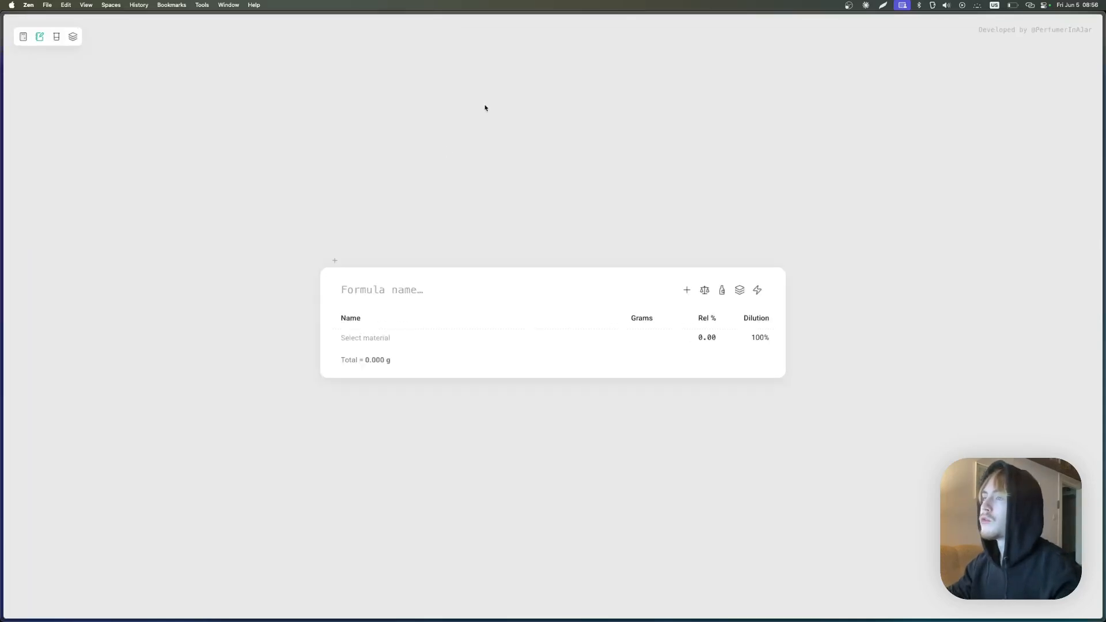
click(23, 38)
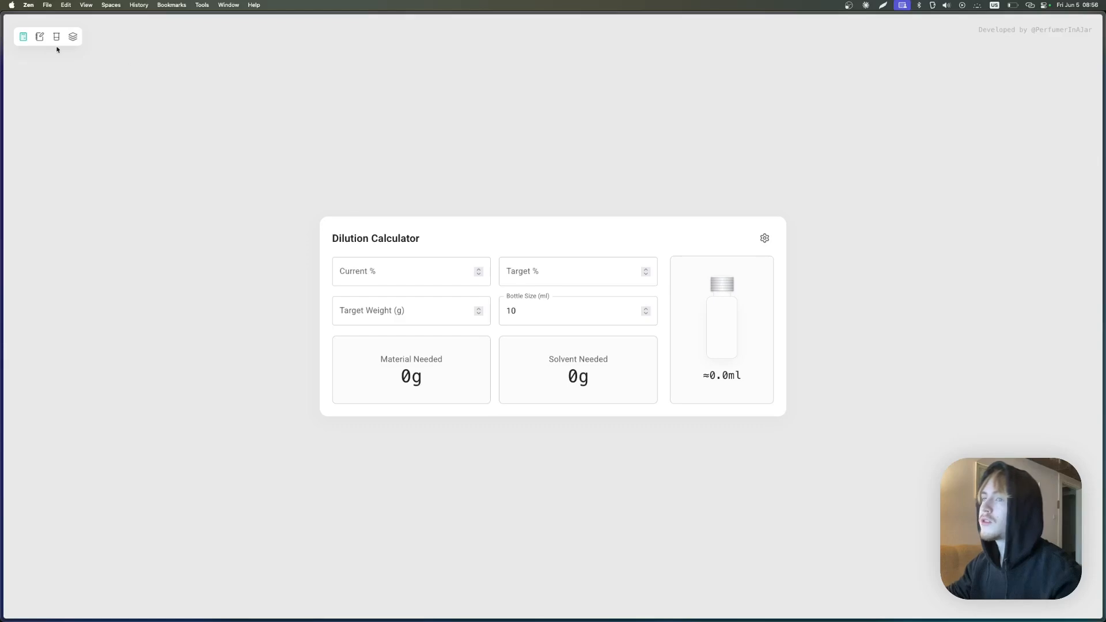
click(40, 36)
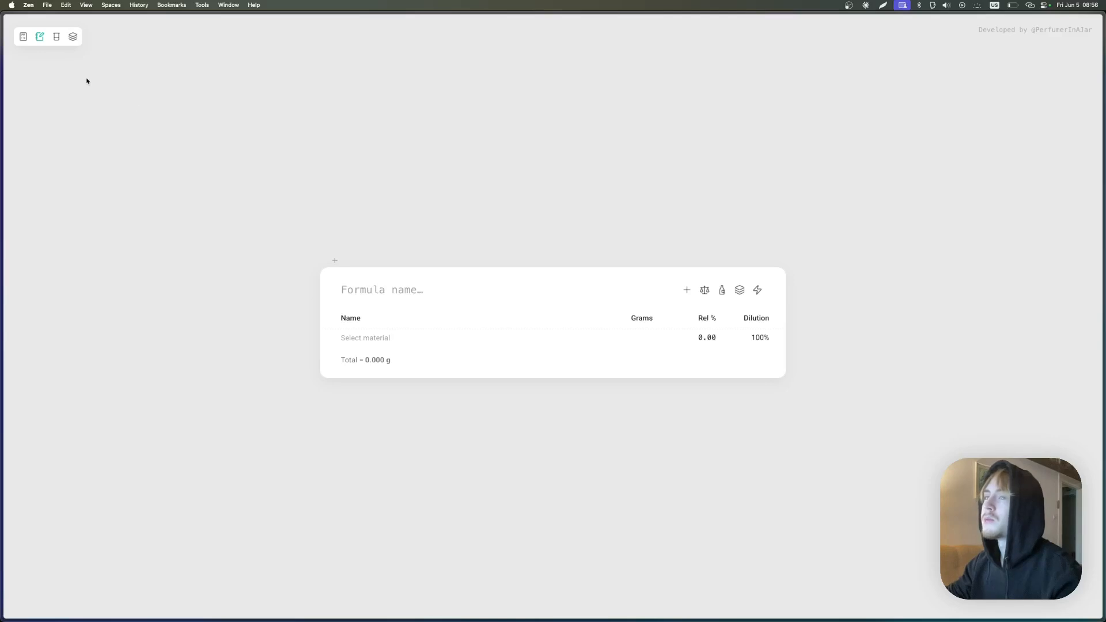
click(57, 37)
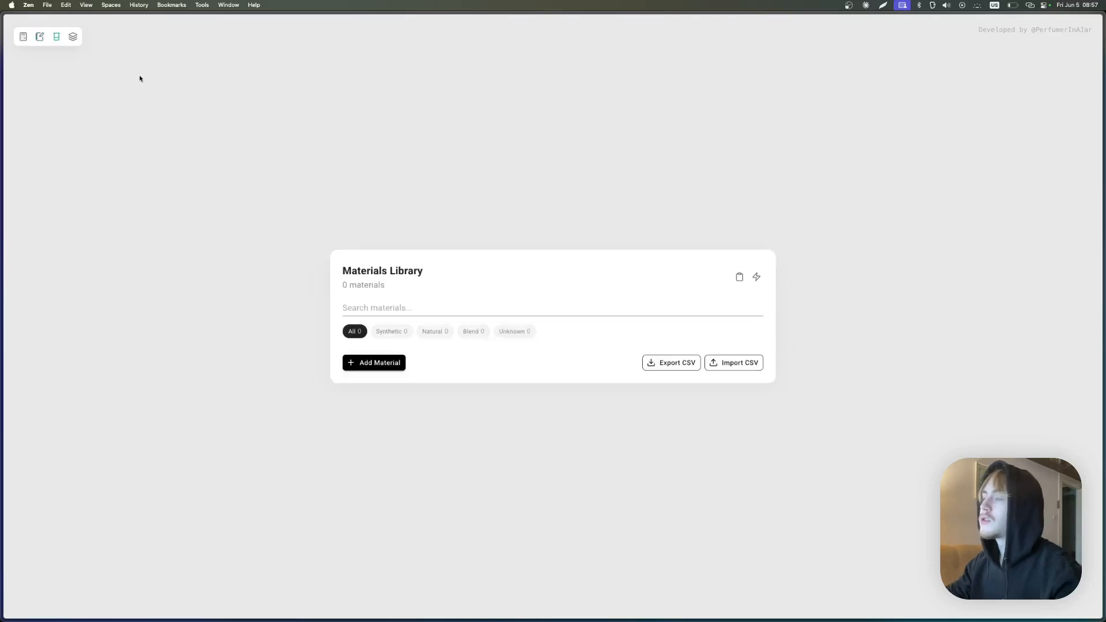
click(73, 37)
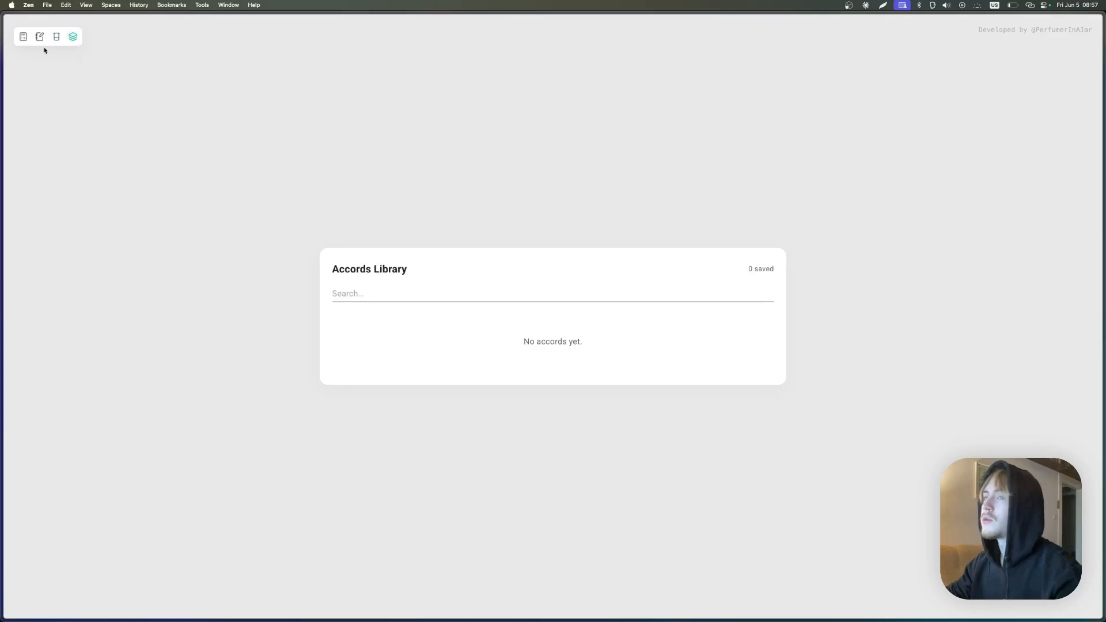
Step: Fill in the dilution calculator with current 100%, target 10%, target weight 3 g and bottle size 5 ml
click(23, 37)
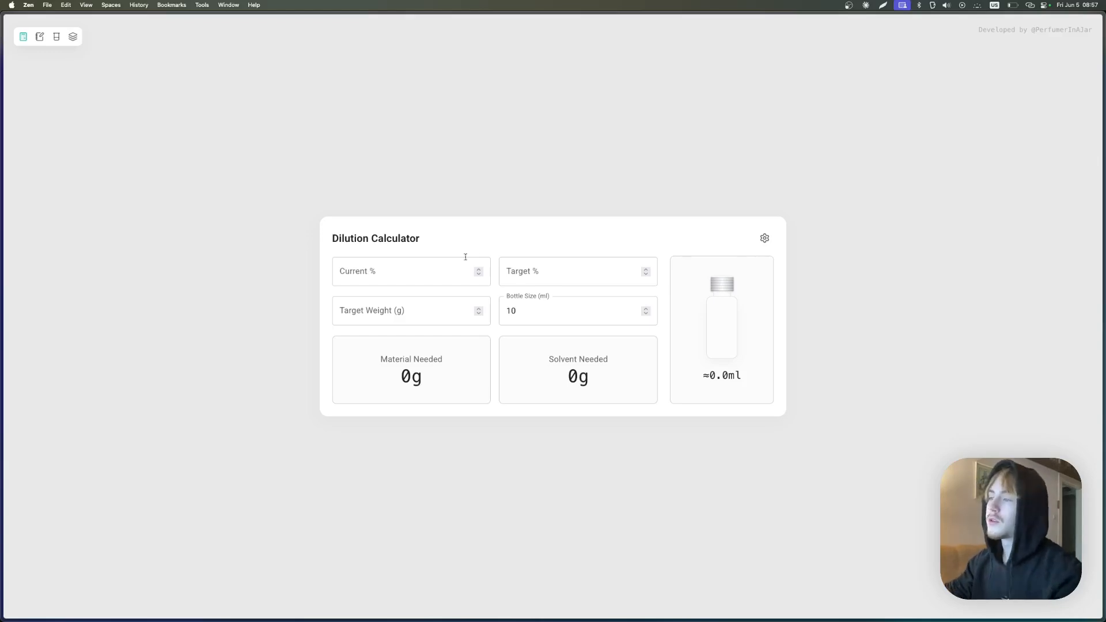
click(447, 269)
text(100)
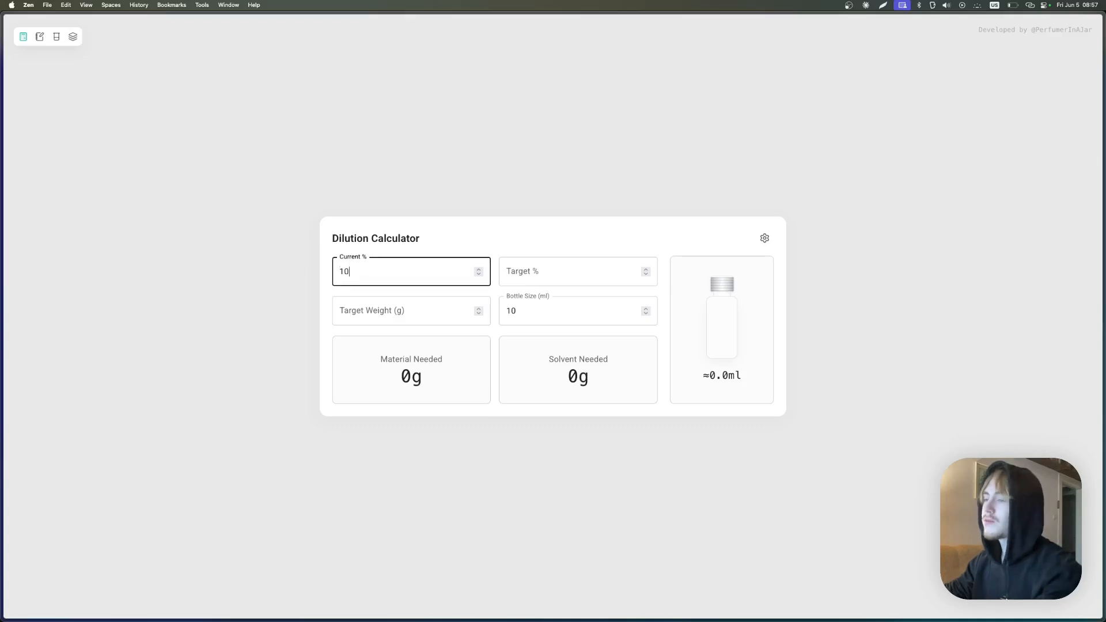
click(580, 275)
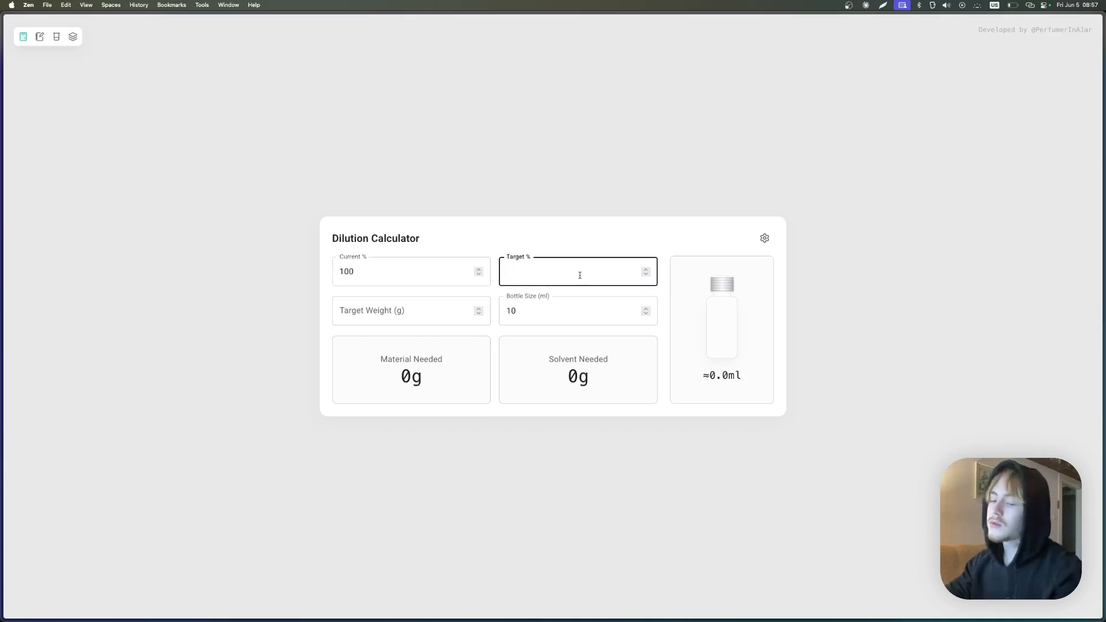
text(10)
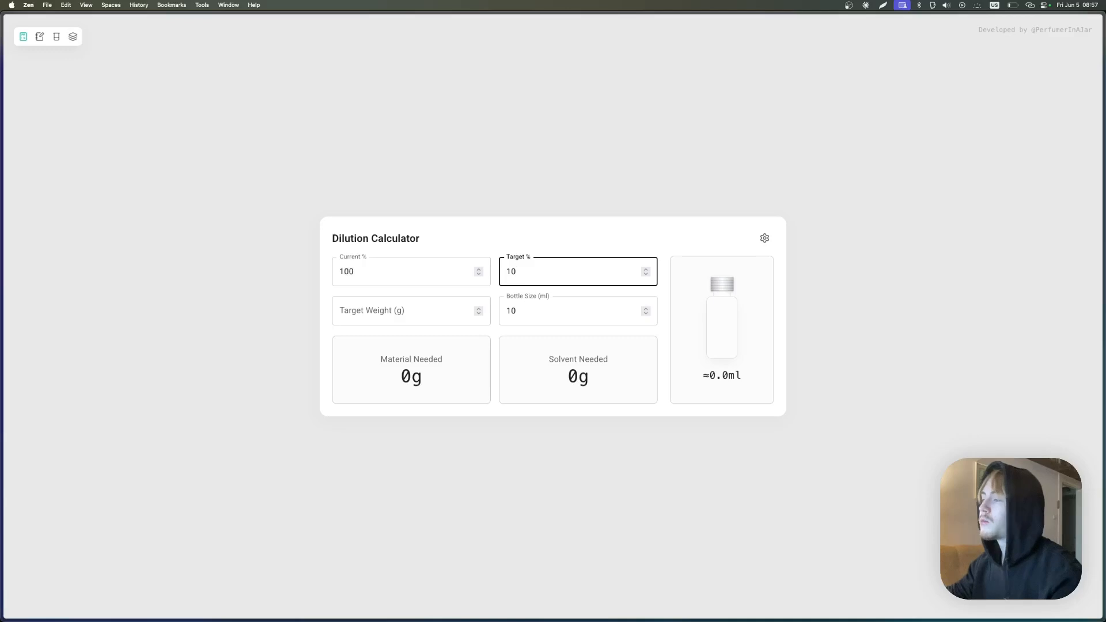
click(464, 312)
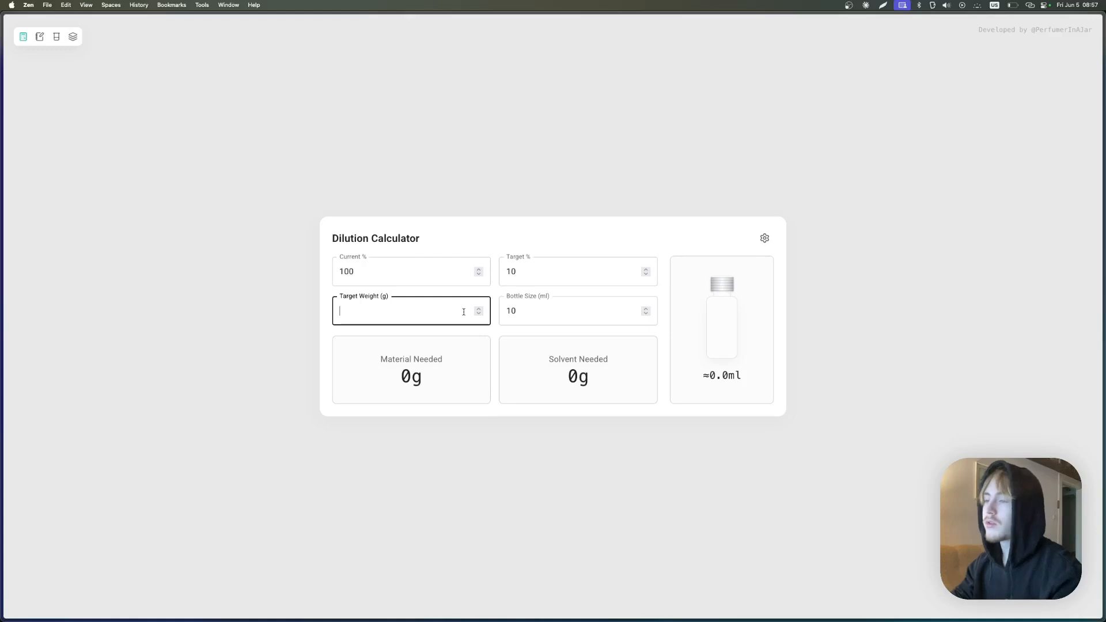
text(3)
double_click(514, 312)
text(5)
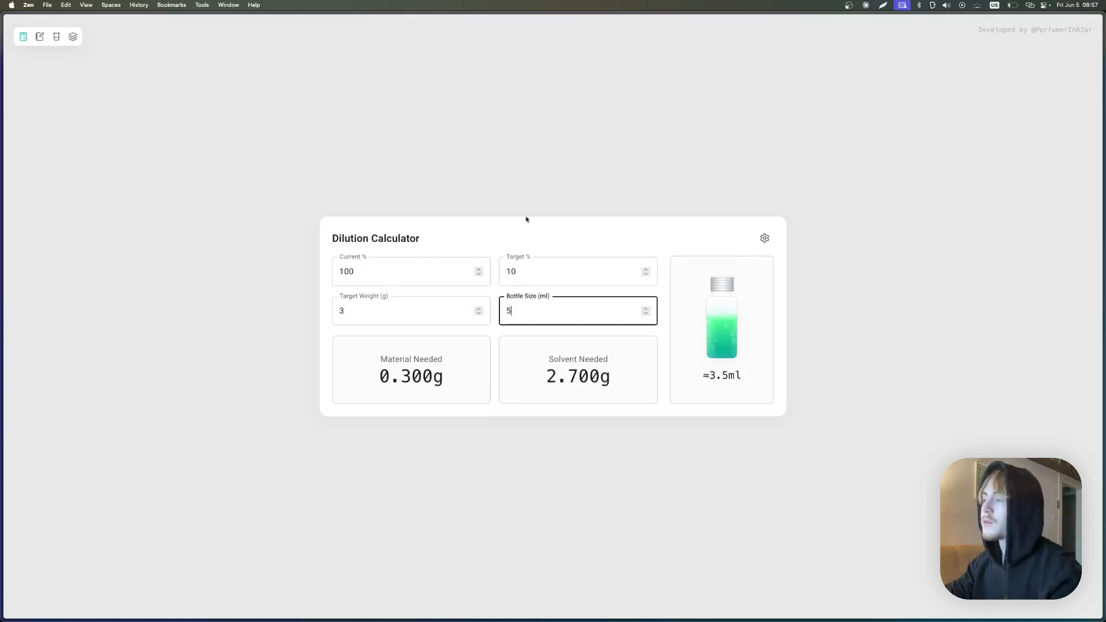
click(534, 187)
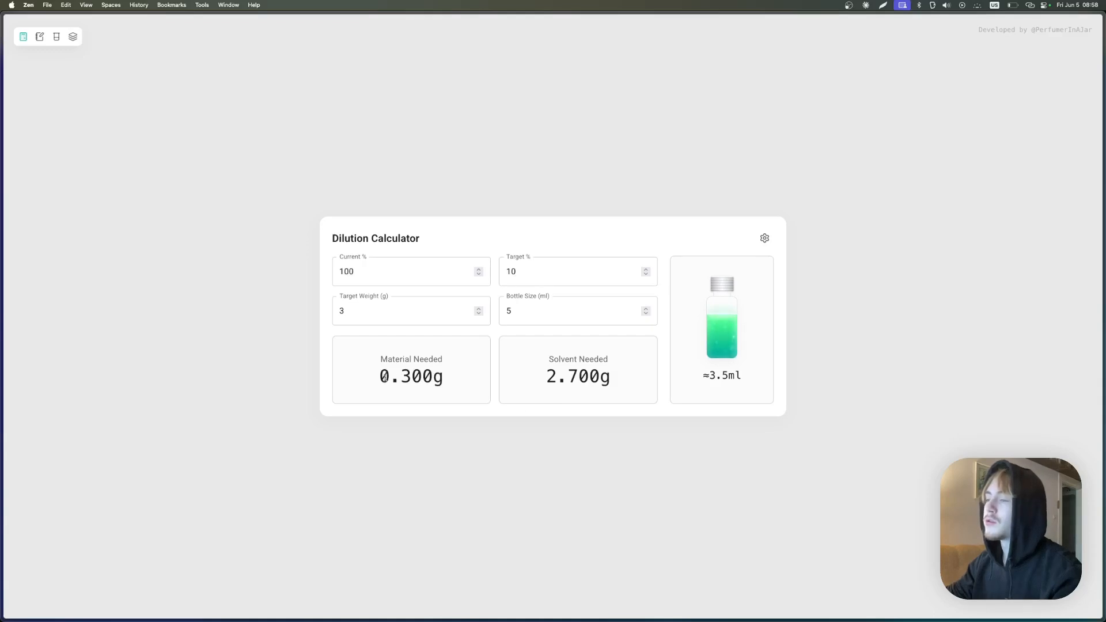
Step: Check the calculated material and solvent amounts, and review the density value in the calculator's advanced settings
drag(391, 377, 443, 376)
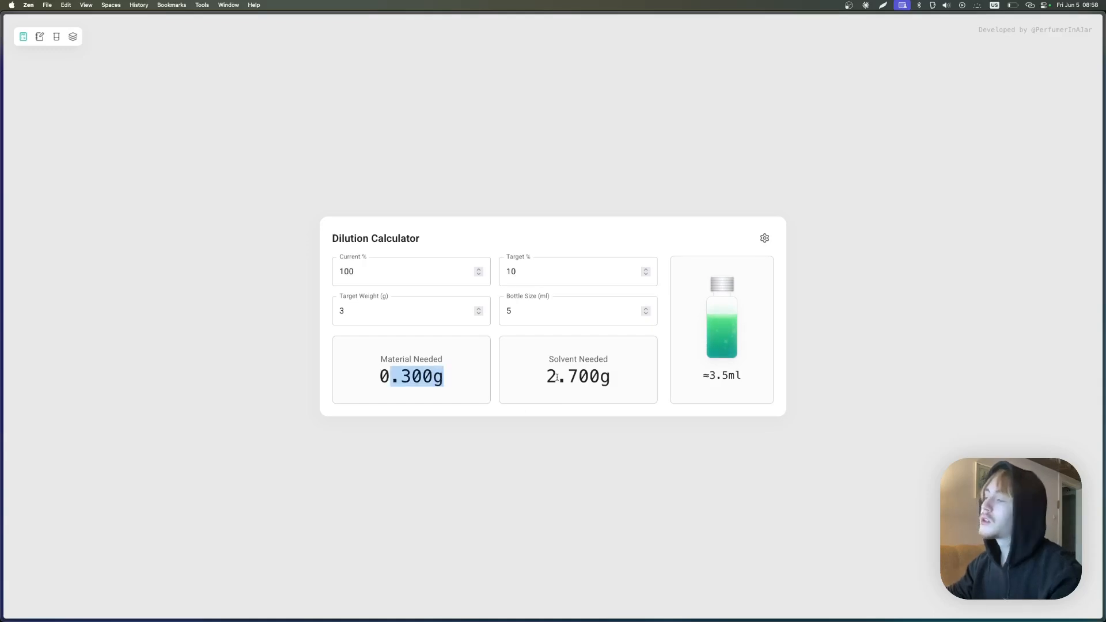
drag(547, 377, 592, 378)
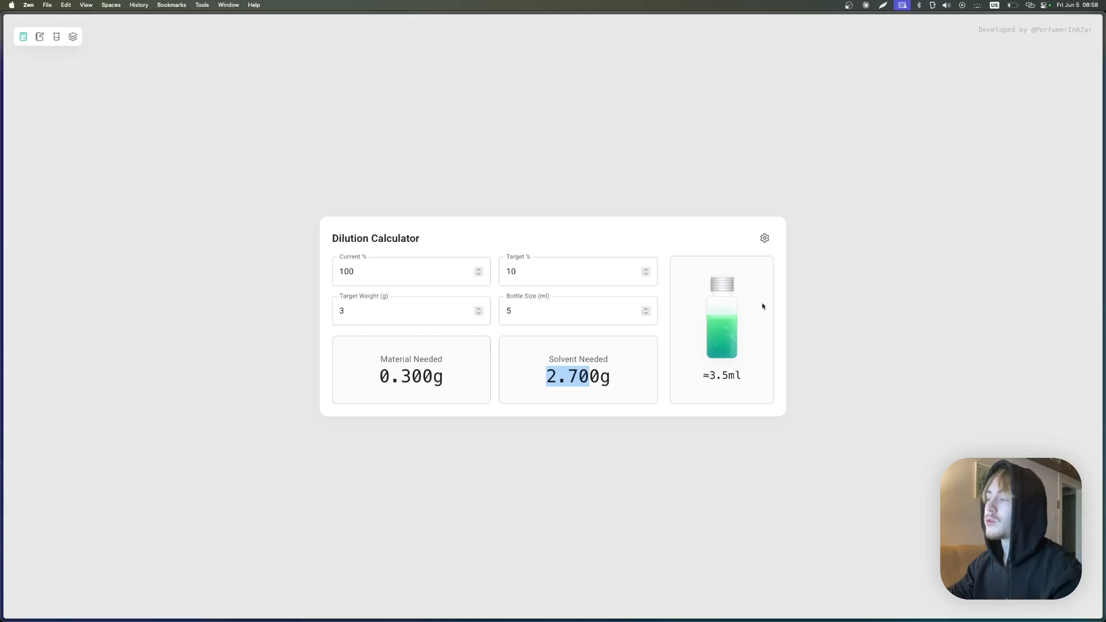
click(764, 240)
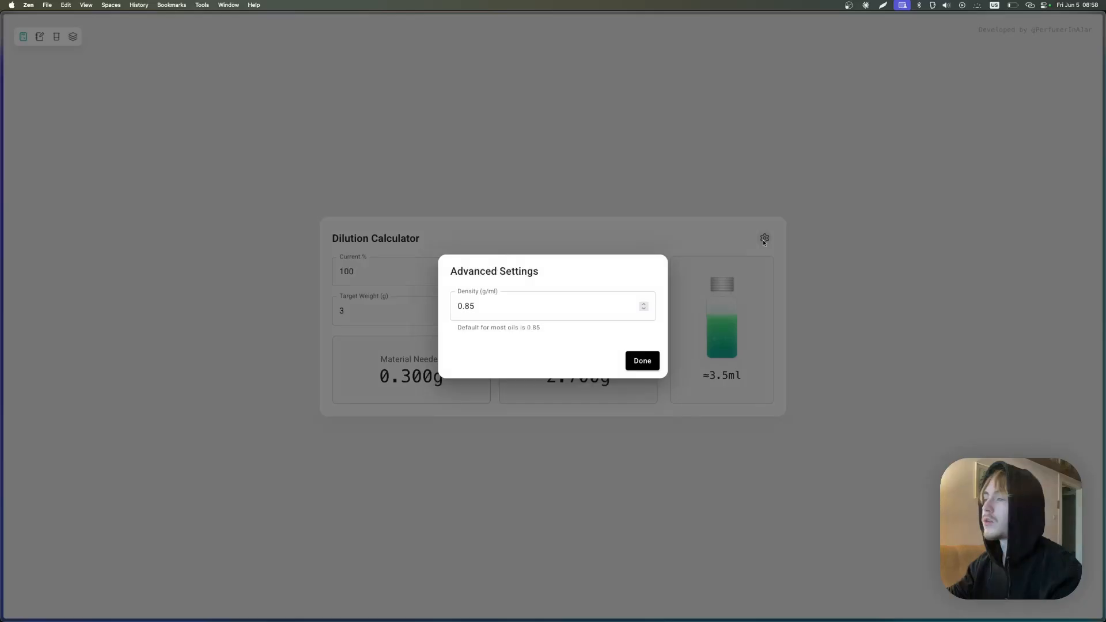
drag(481, 328, 563, 331)
click(572, 340)
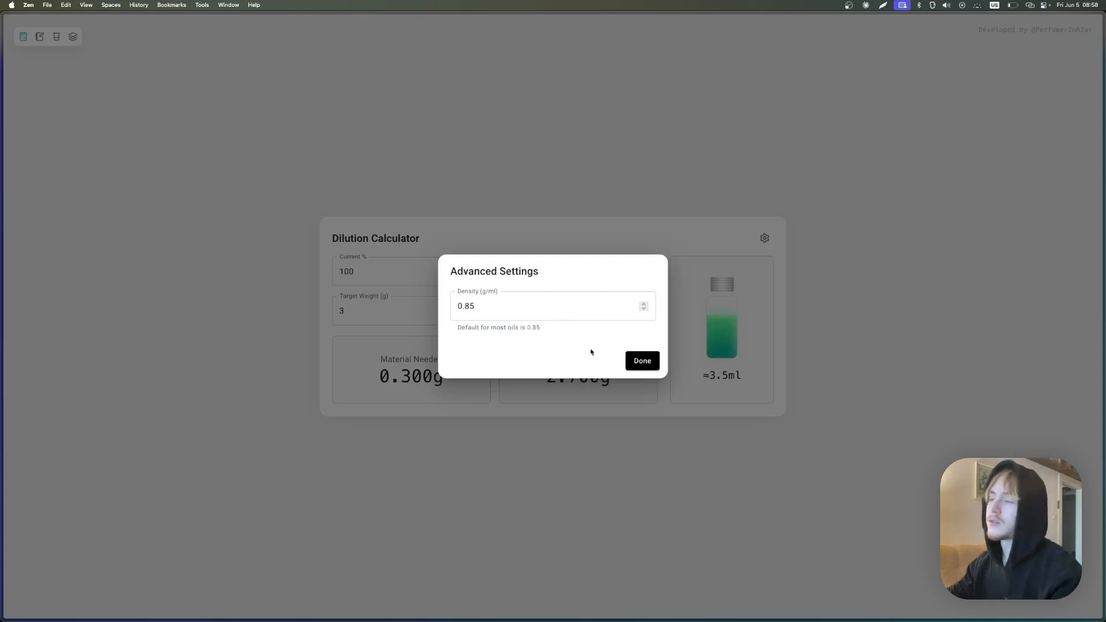
click(644, 361)
Step: Try a target weight of 5 g for the dilution, and return it to 3 g
click(383, 309)
key(BackSpace)
text(5)
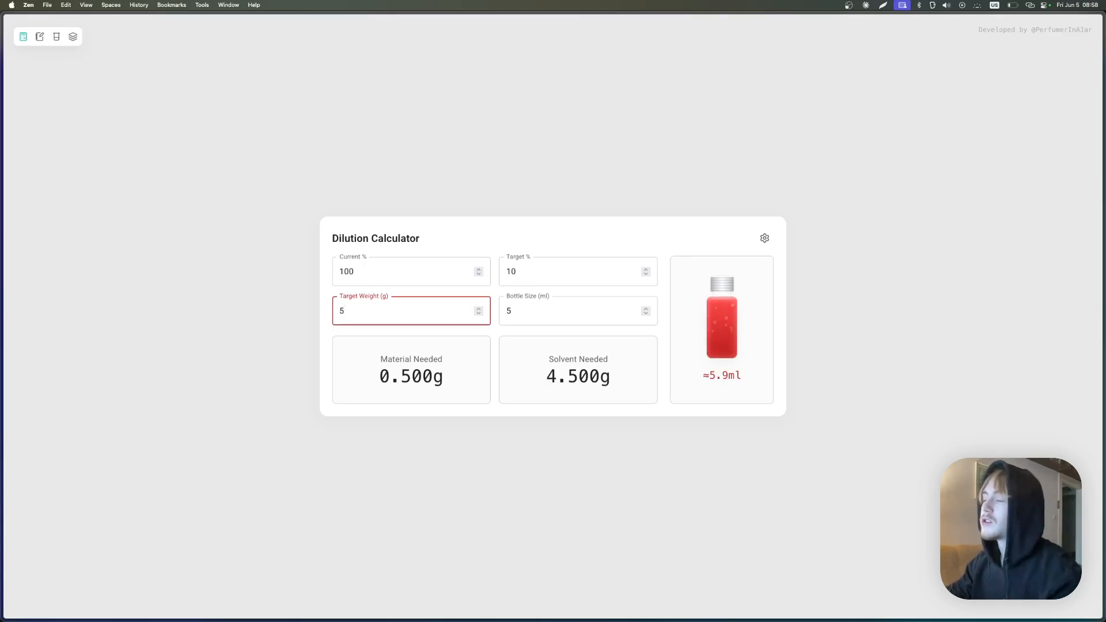
key(BackSpace)
text(3)
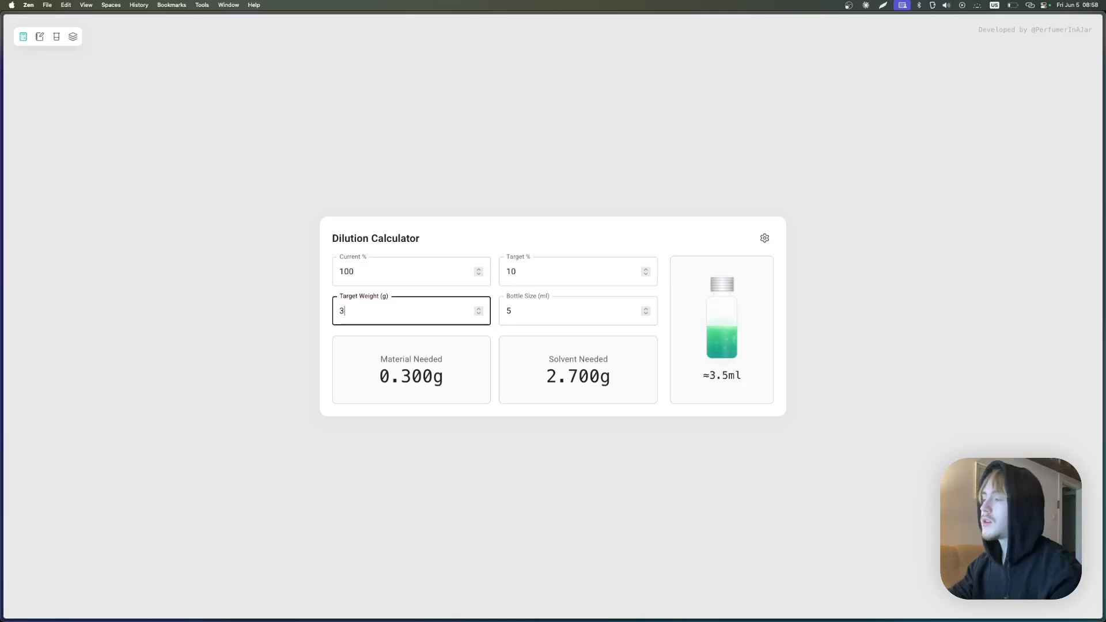
Step: Set the dilution calculator's current concentration to 50%
click(390, 271)
double_click(390, 271)
text(50)
click(376, 187)
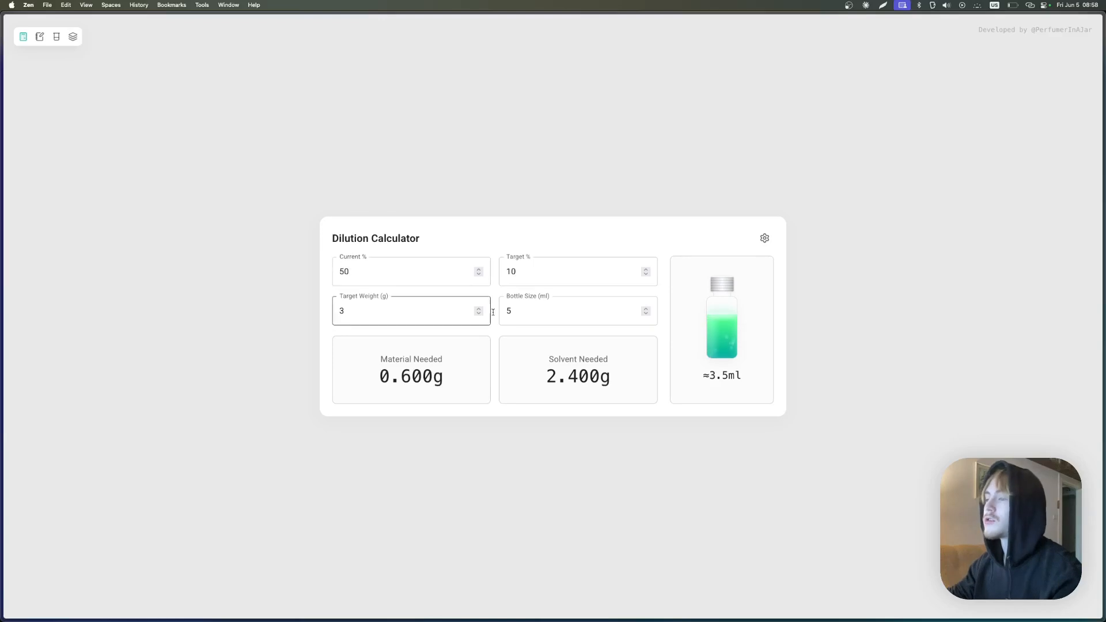
Step: Try a target concentration of 0.1% in the dilution calculator, and clear the value
drag(511, 271, 528, 271)
key(BackSpace)
key(BackSpace)
text(0.1)
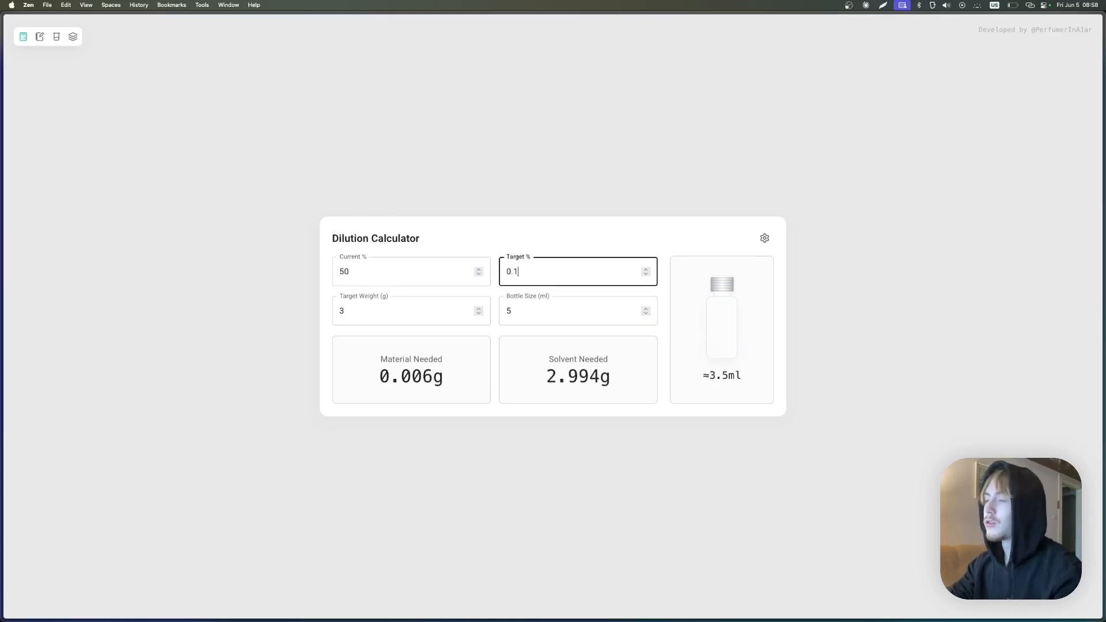
key(BackSpace)
key(BackSpace)
key(BackSpace)
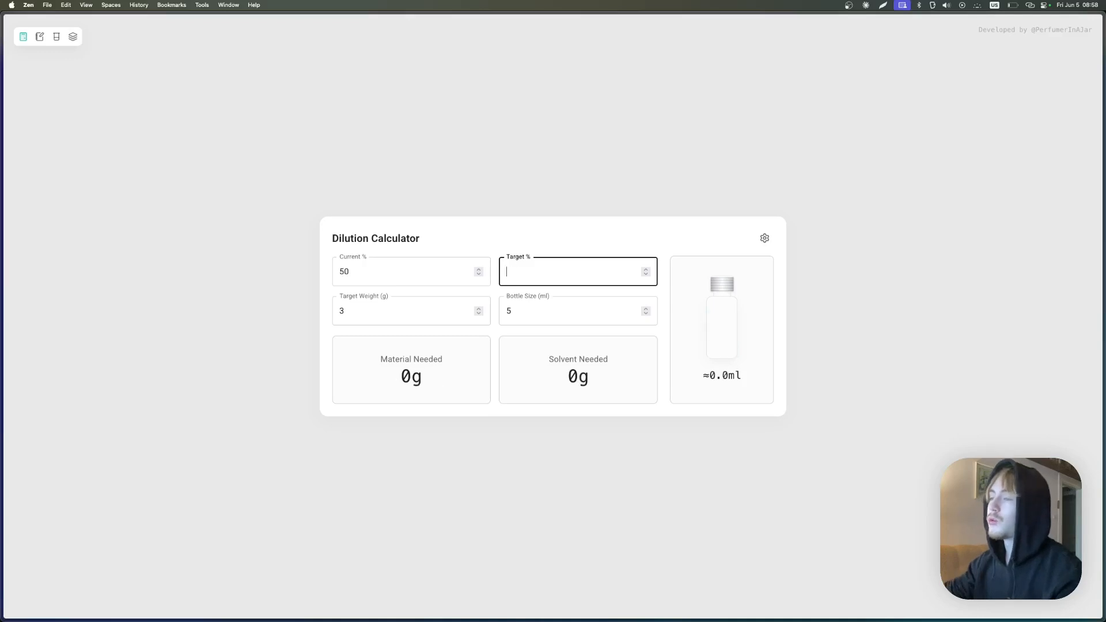
click(72, 145)
Step: Set the dilution's current concentration to 100% and its target concentration to 20%
click(366, 274)
drag(365, 273, 314, 275)
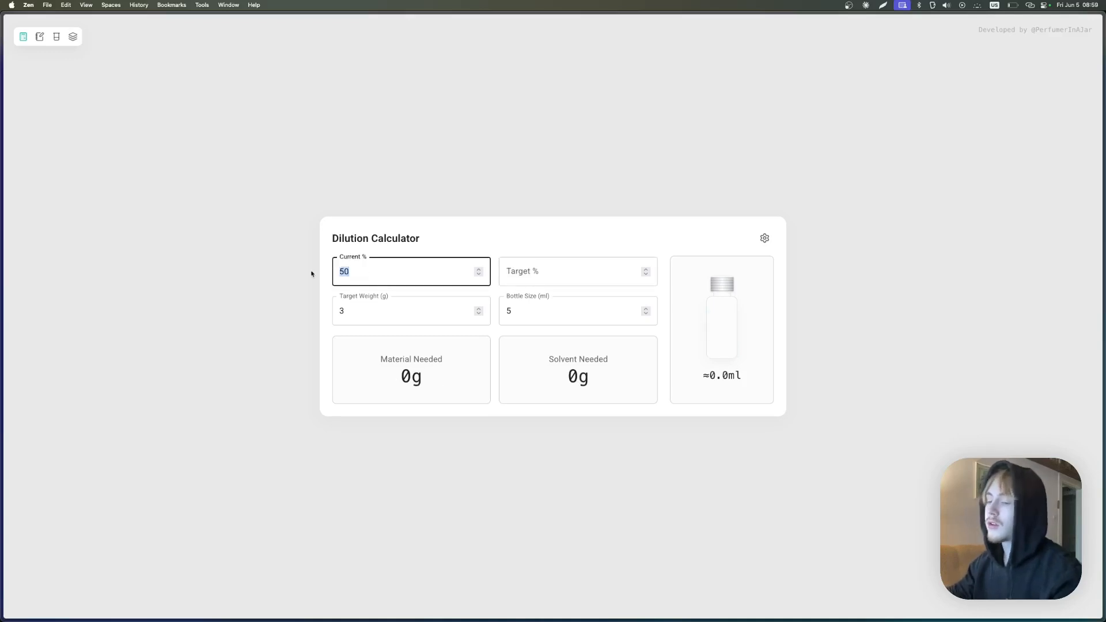
text(100)
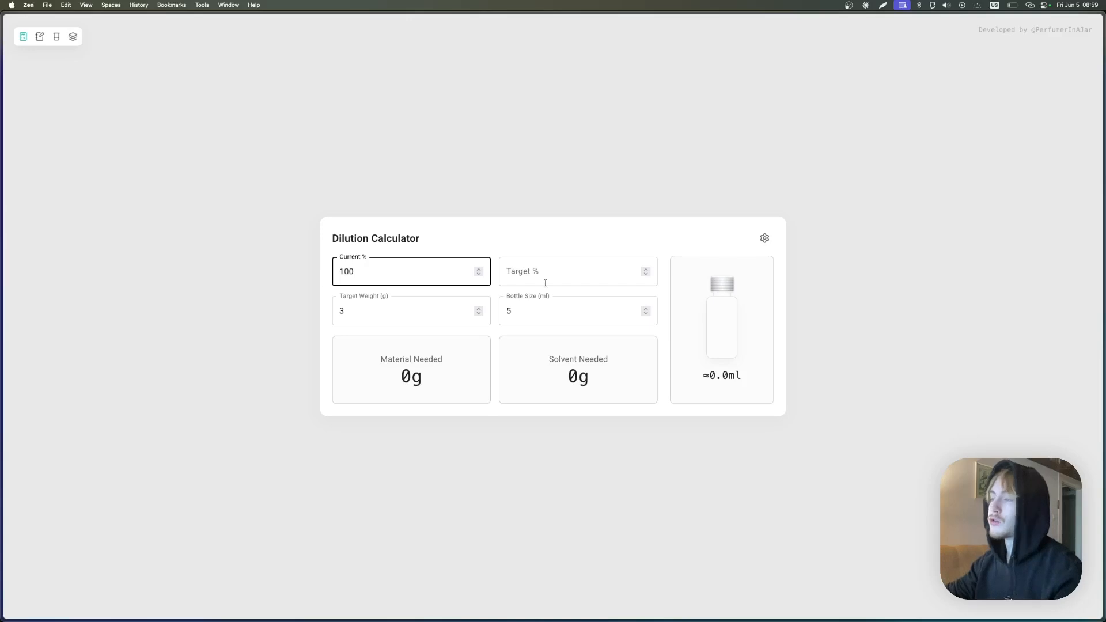
click(593, 272)
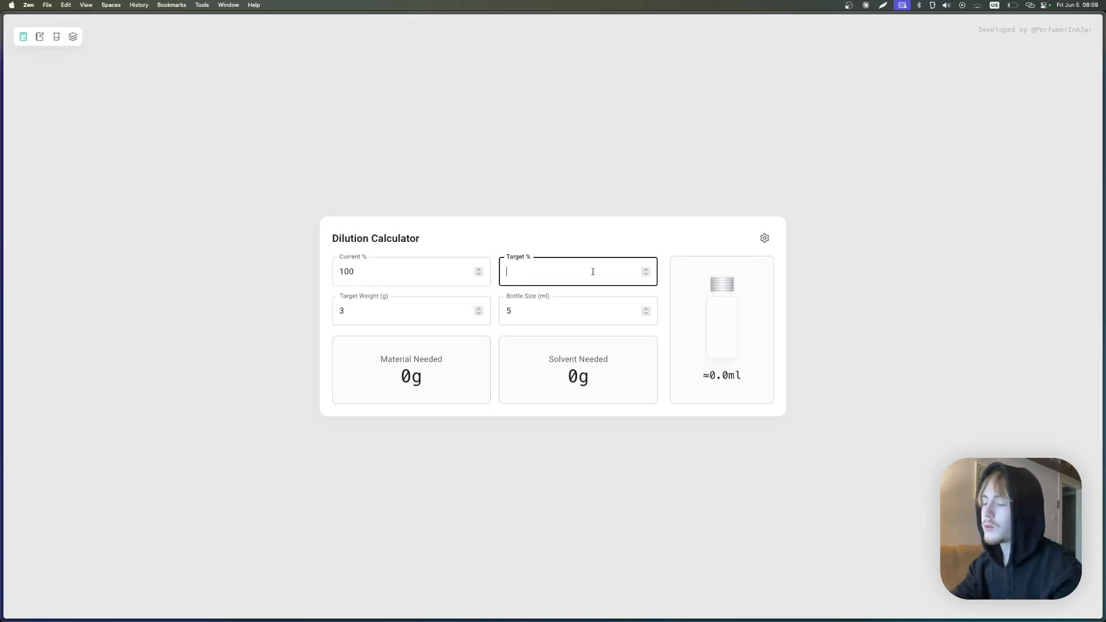
text(20)
Step: Set the bottle size to 30 ml and try target weights of 28 g and 25 g before settling on 22 g
click(571, 312)
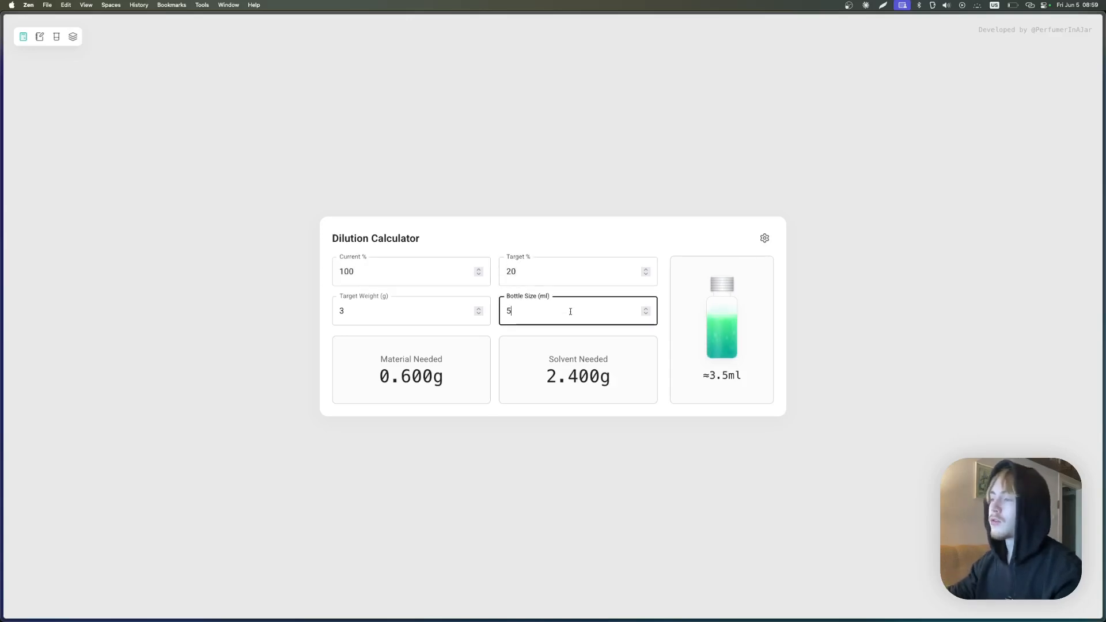
key(BackSpace)
text(30)
click(369, 318)
key(BackSpace)
text(28)
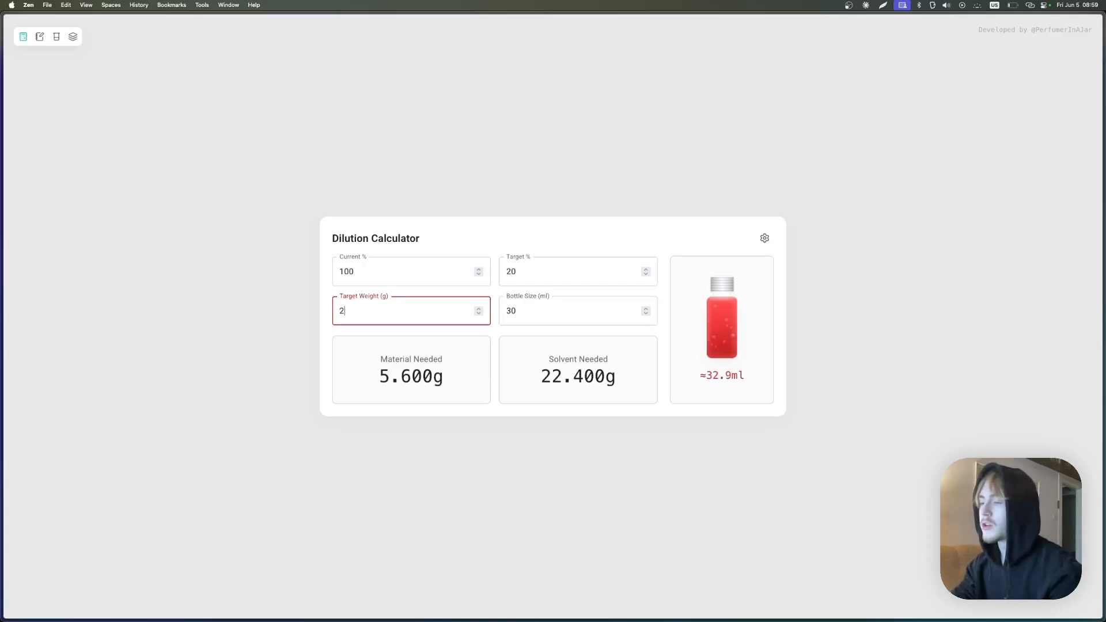
key(BackSpace)
text(5)
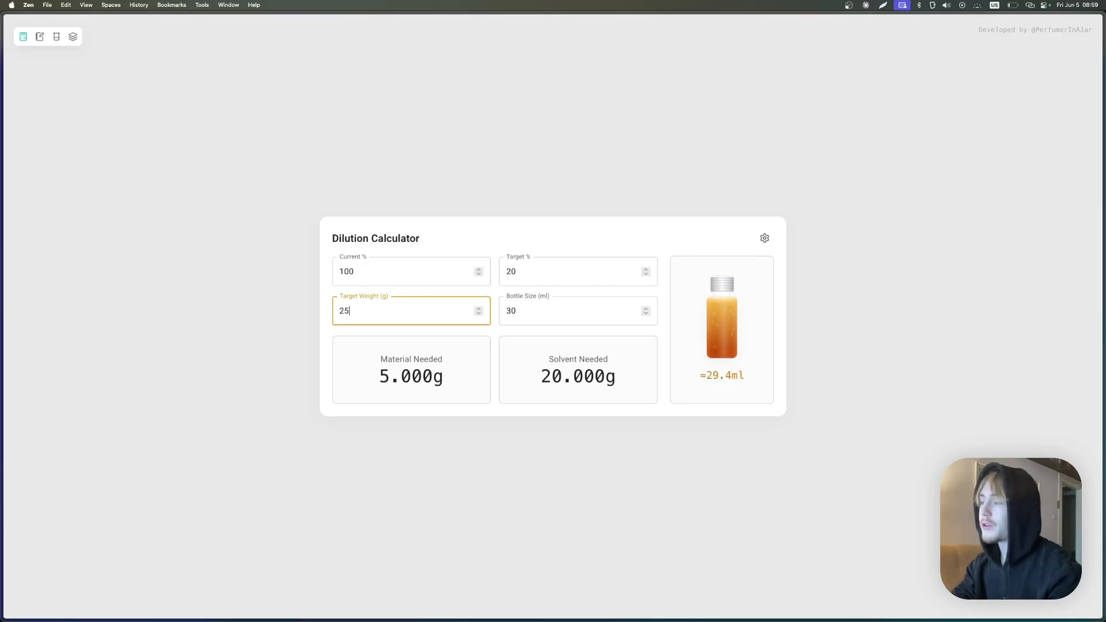
key(BackSpace)
text(2)
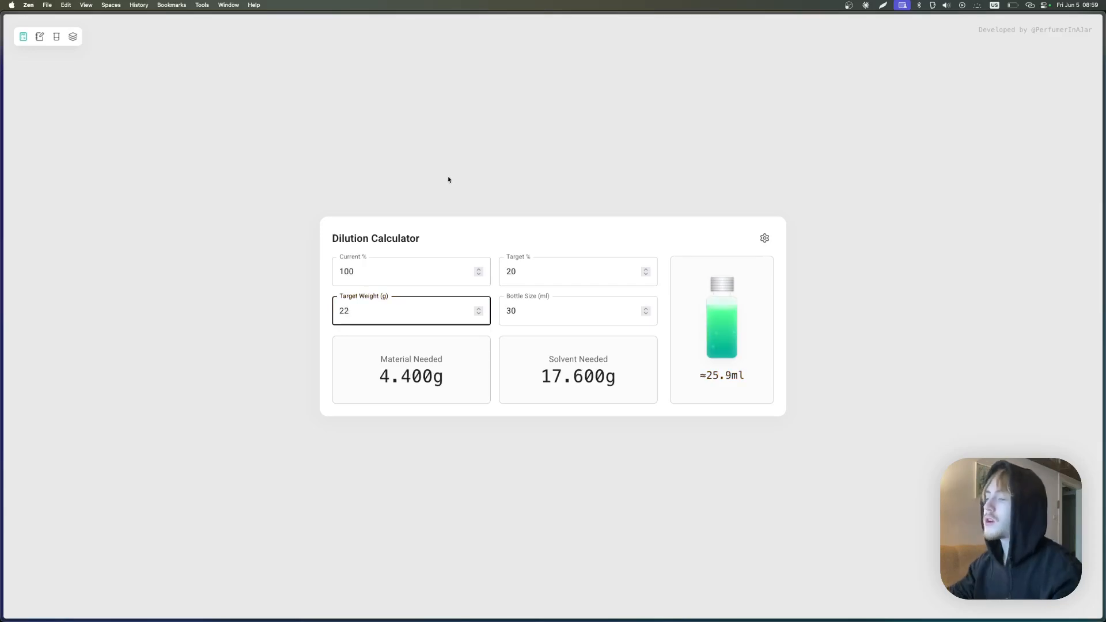
click(253, 142)
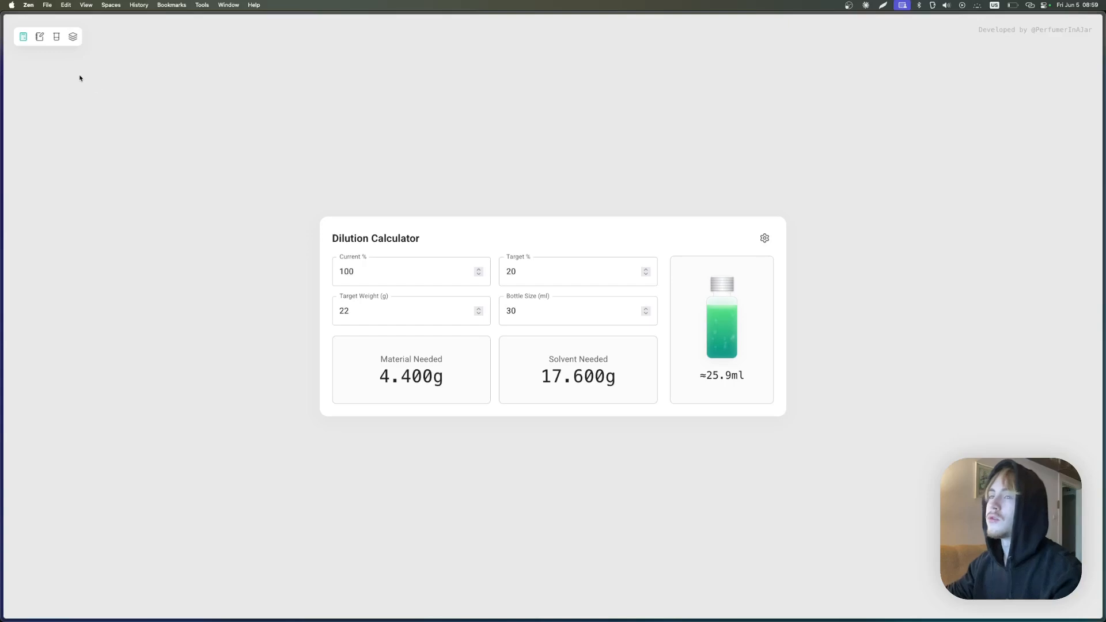
Step: Open the formula editor and enter Ambrofix as the material in the formula's first row
click(43, 43)
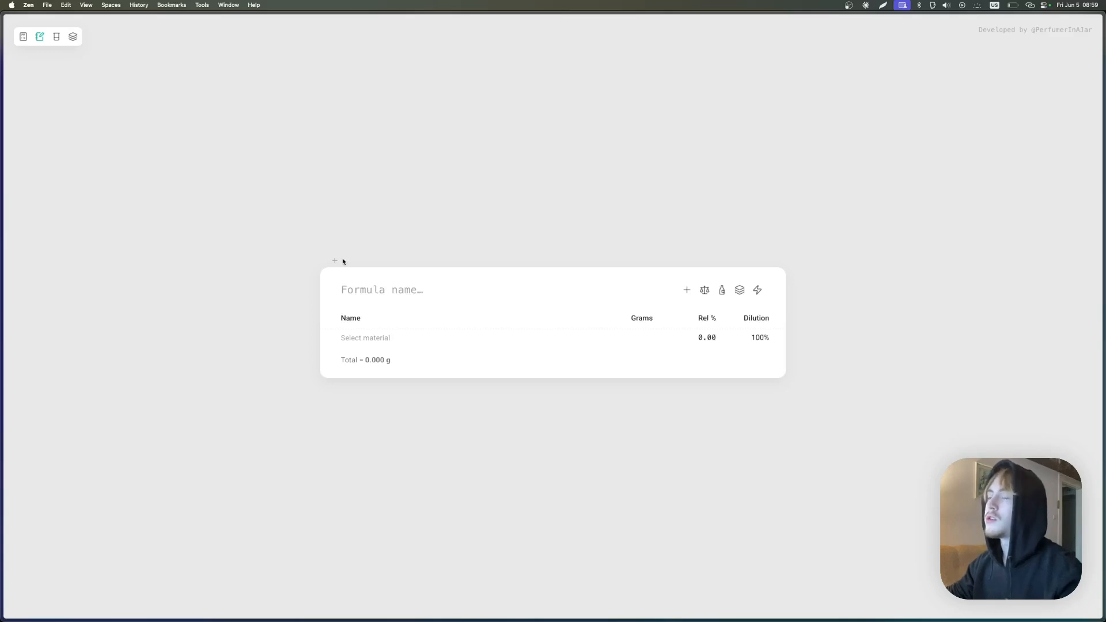
click(377, 339)
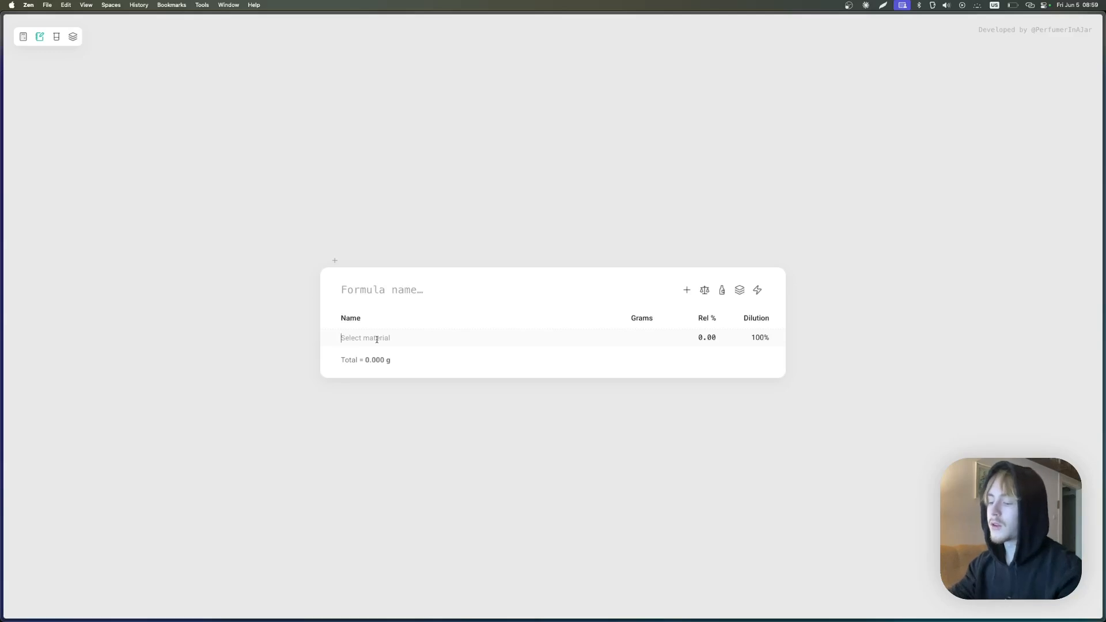
text(Ambrofix)
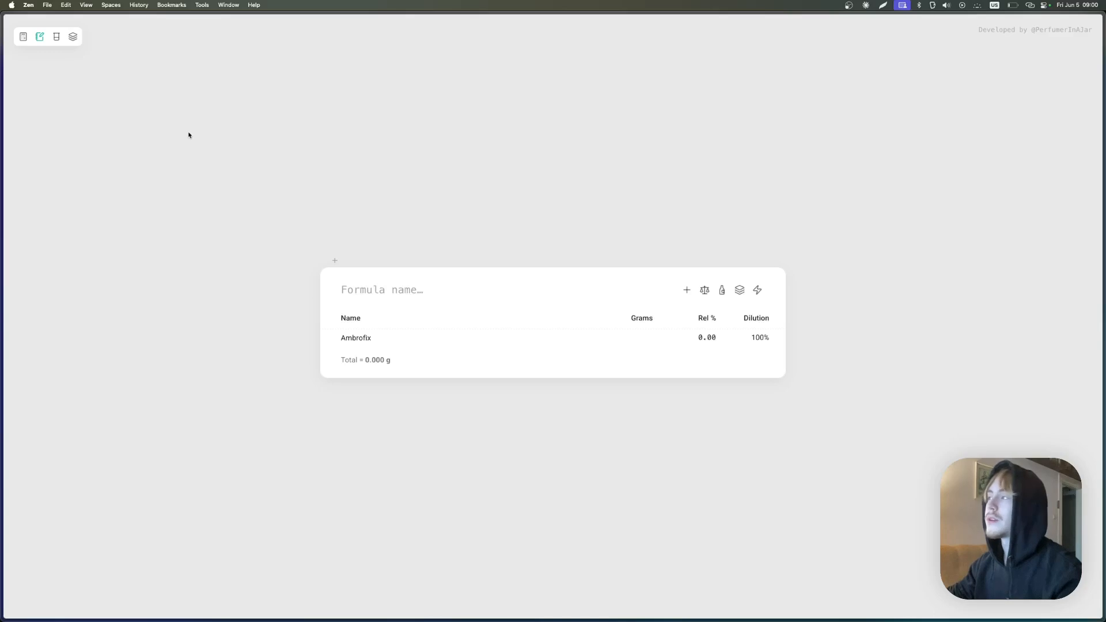
Step: Add a new material named Ambrofix to the materials library
click(56, 38)
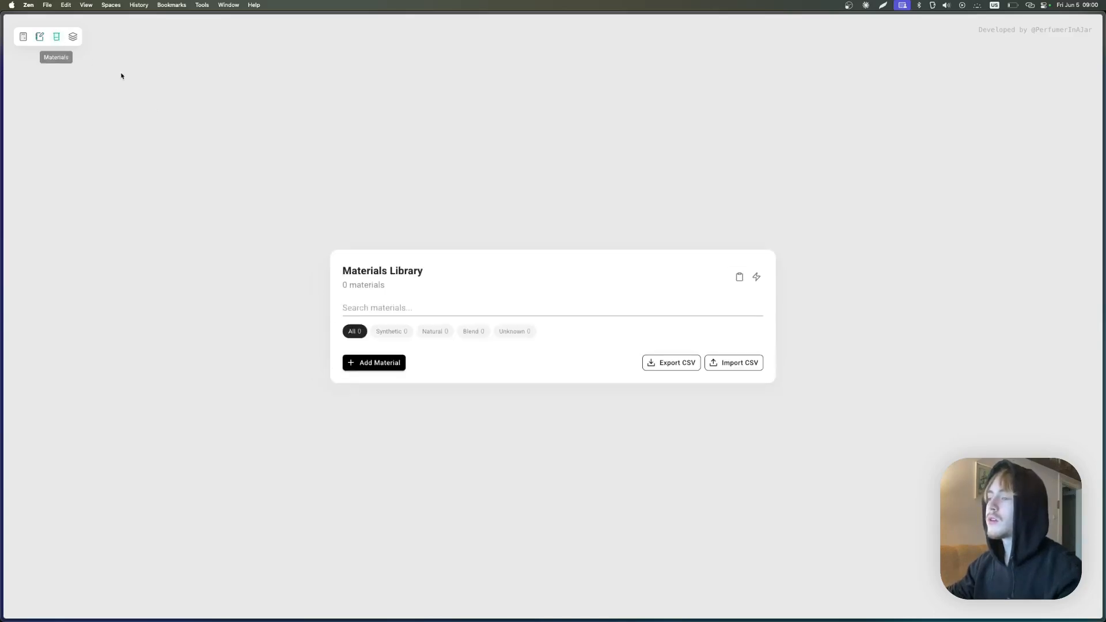
click(380, 362)
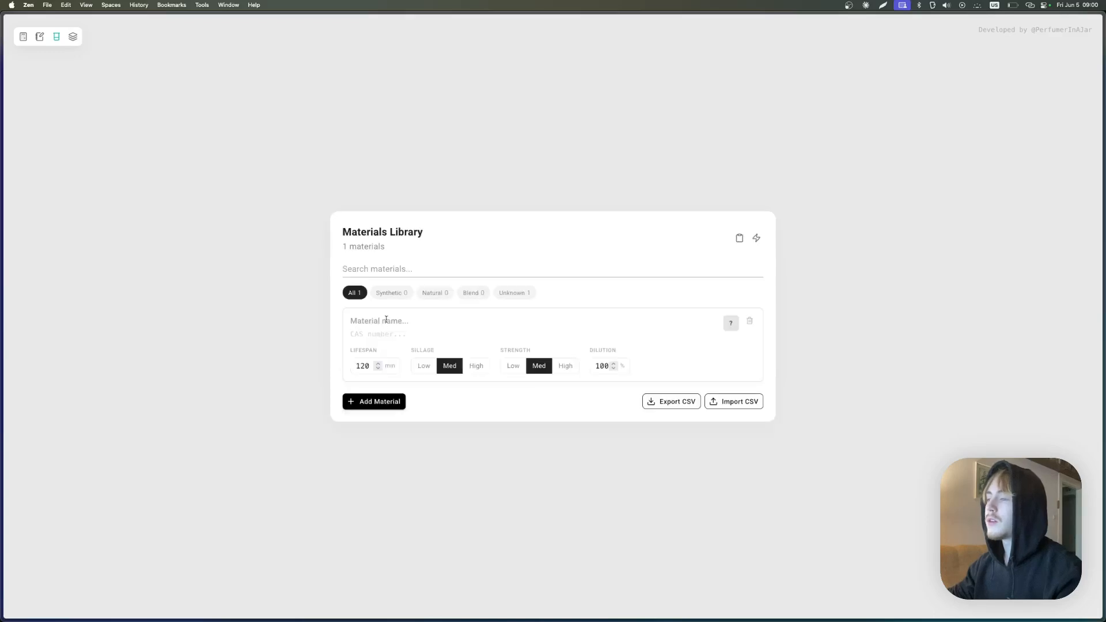
text(Ambrofix)
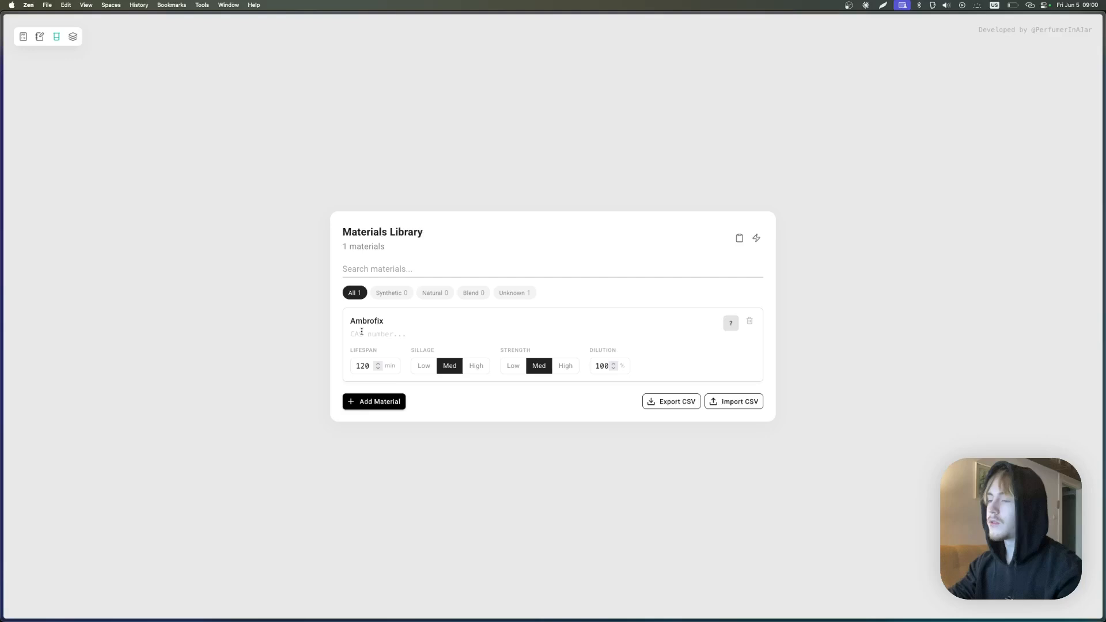
Step: Enter 12341234 as the CAS number of Ambrofix and select its lifespan value
text(12341234)
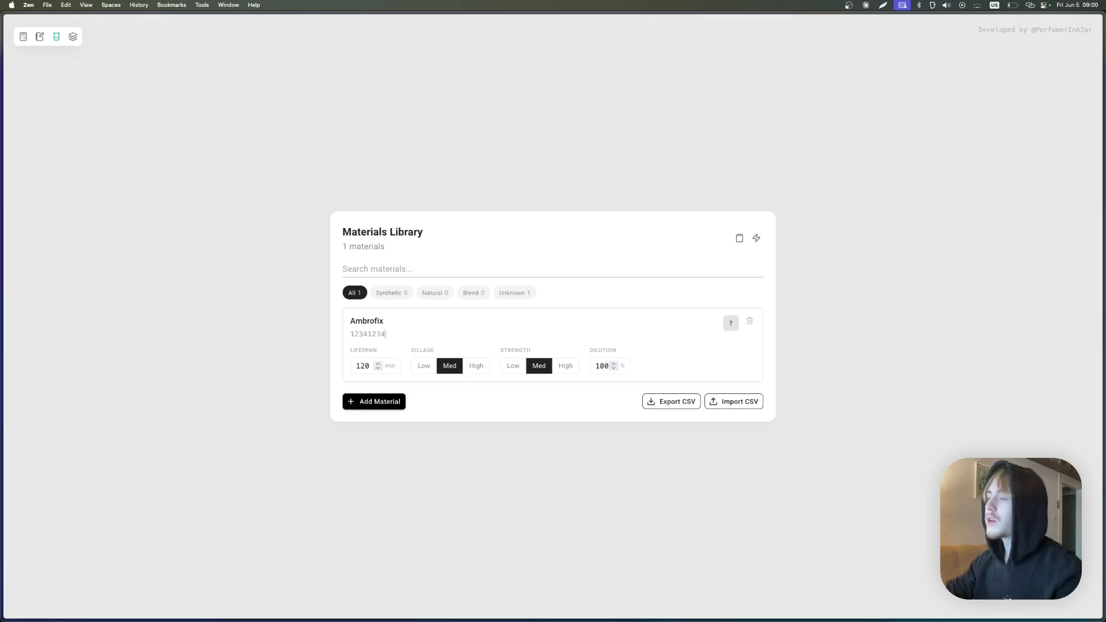
key(Tab)
double_click(362, 366)
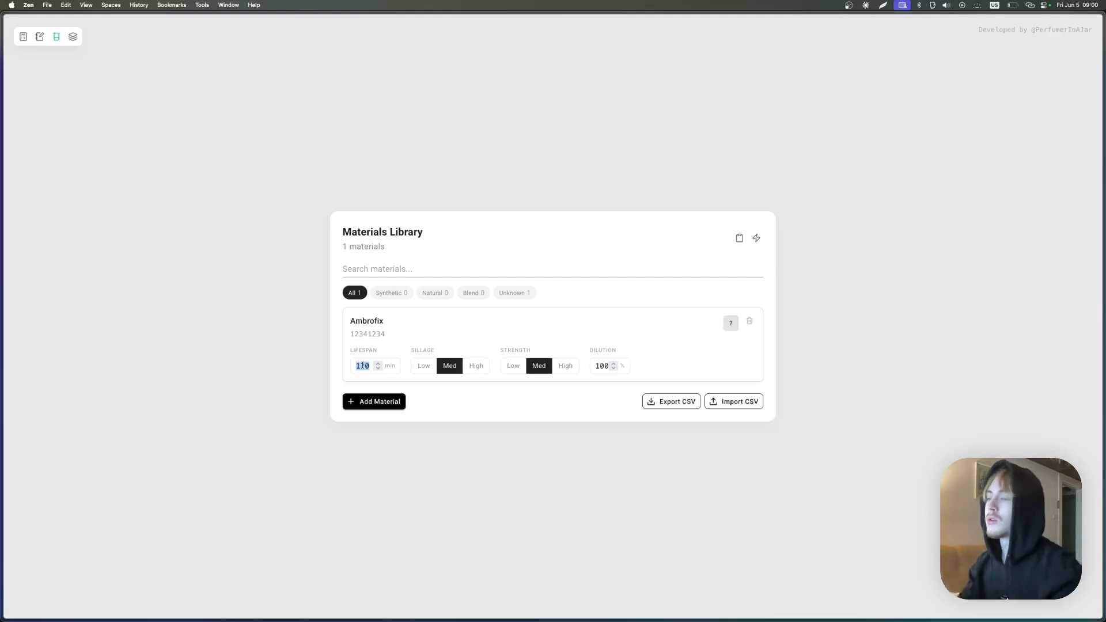
click(363, 366)
double_click(366, 366)
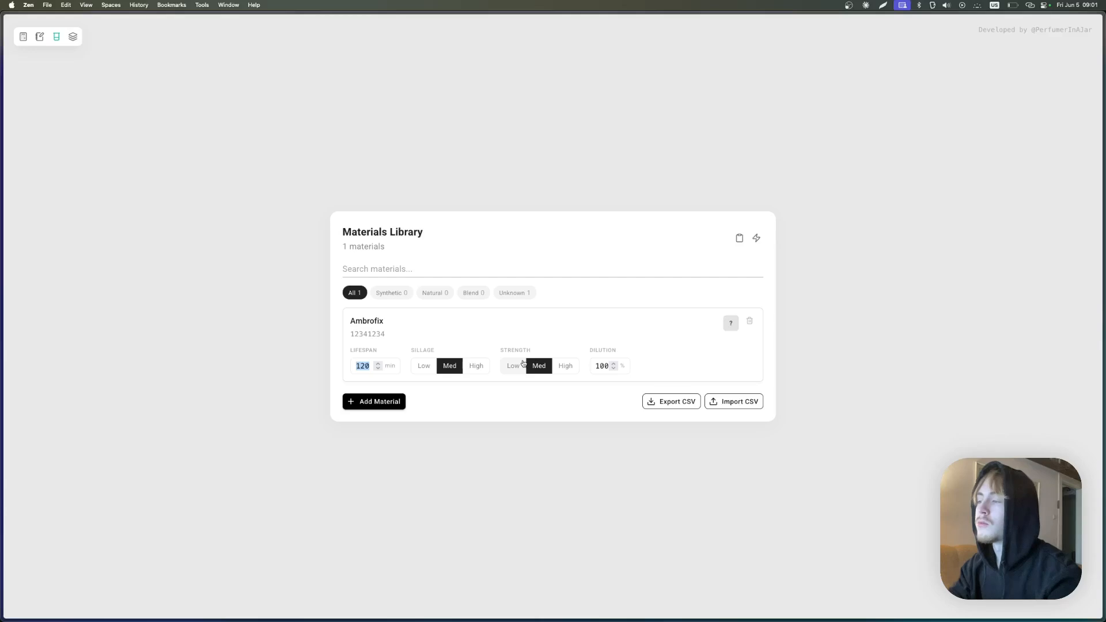
Step: Set the dilution of the Ambrofix material to 50%
click(600, 365)
double_click(599, 365)
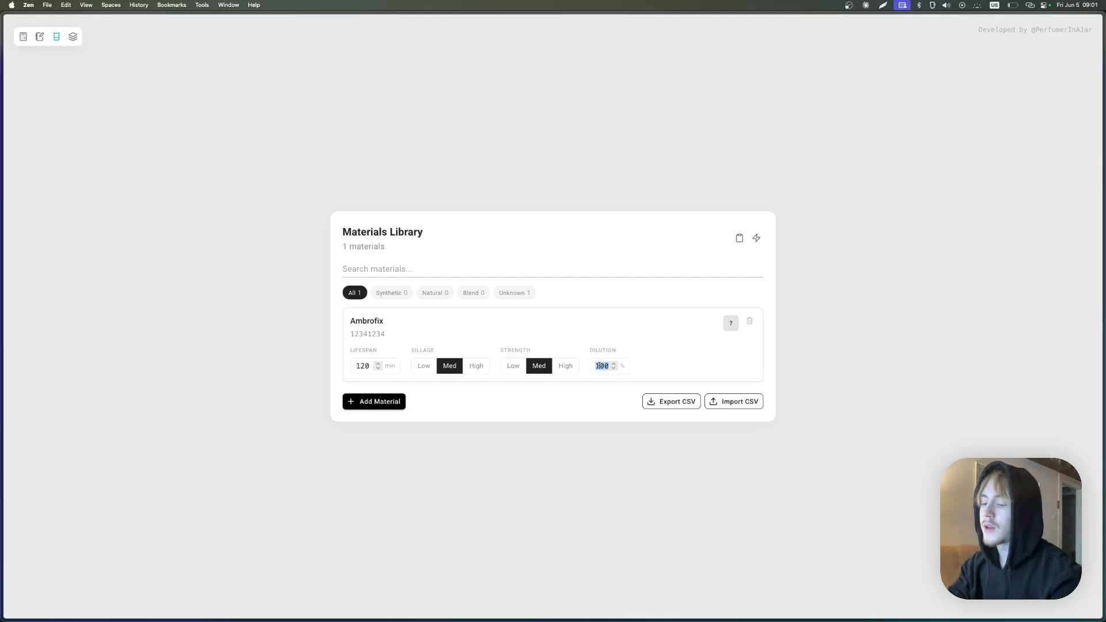
text(50)
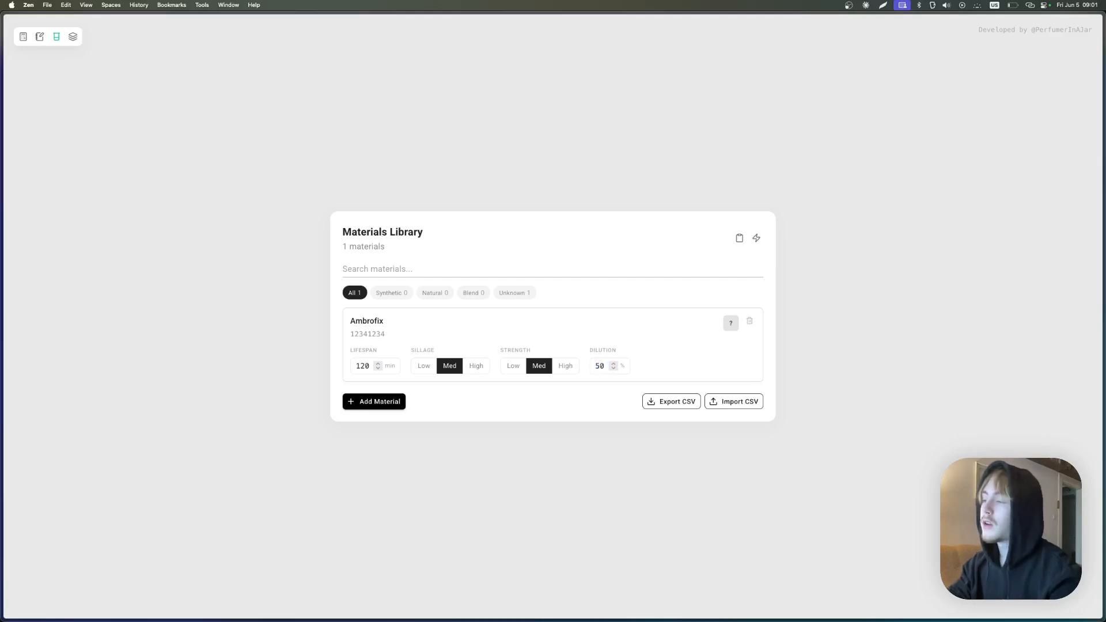
double_click(600, 367)
click(575, 253)
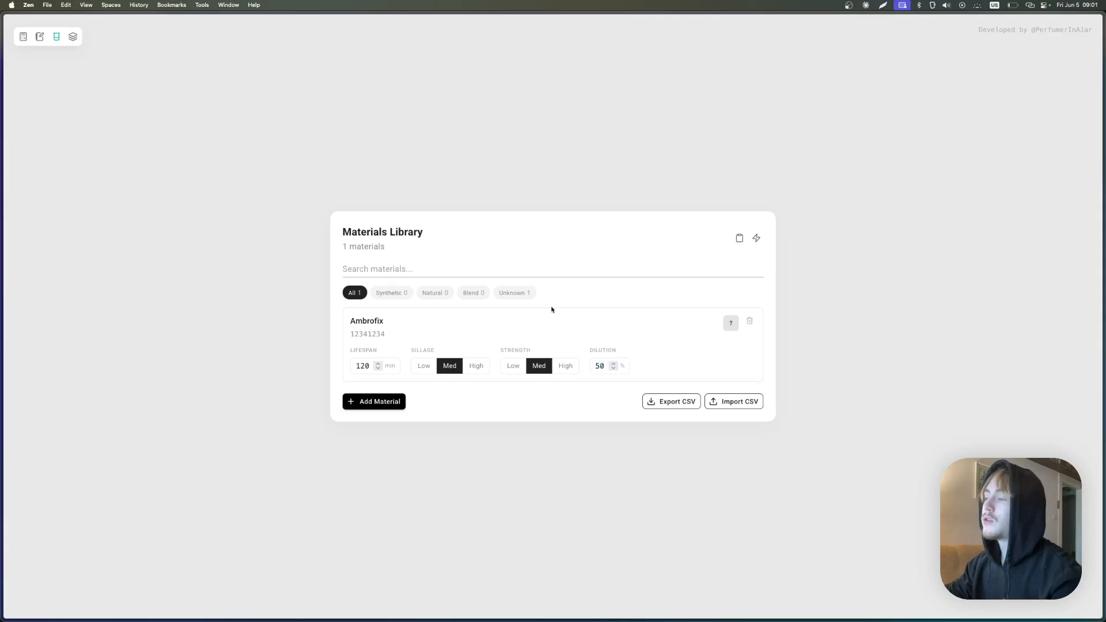
Step: Return to the formula editor and reselect Ambrofix from the suggestions for the formula's first row
click(40, 37)
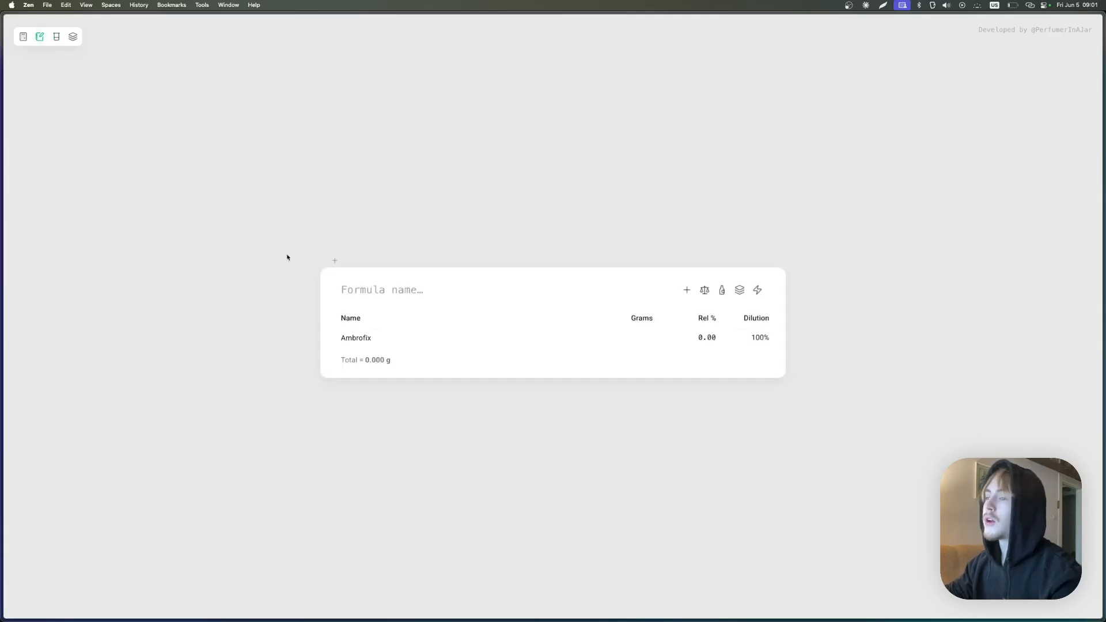
click(408, 338)
key(BackSpace)
click(412, 265)
click(390, 344)
click(371, 363)
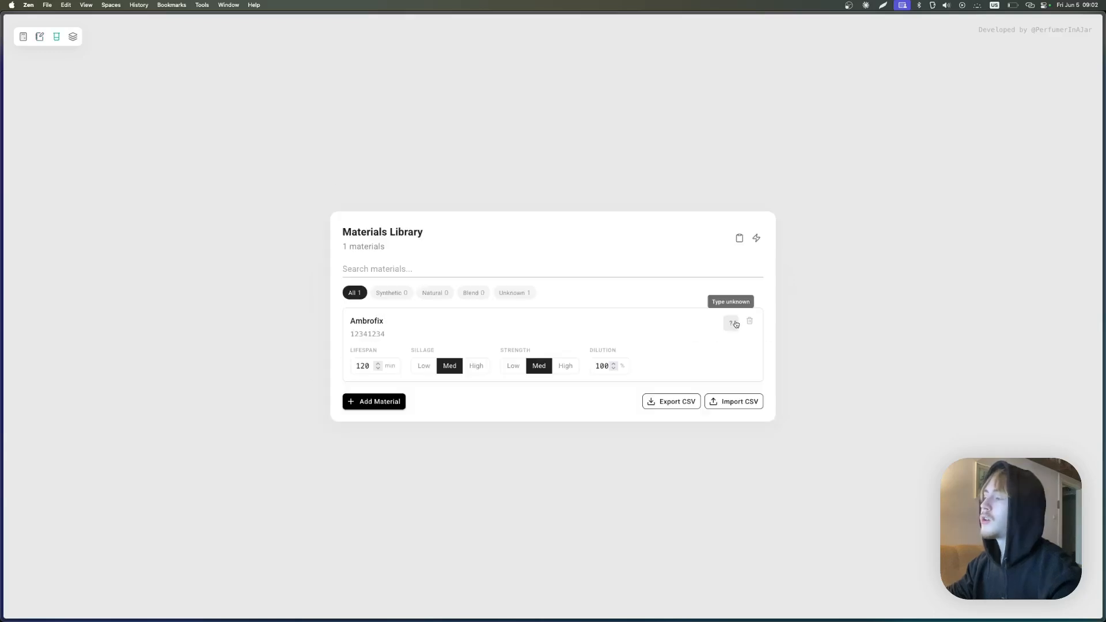
Step: Cycle the material type of Ambrofix through the available types and settle on Pure Synthetic
click(732, 324)
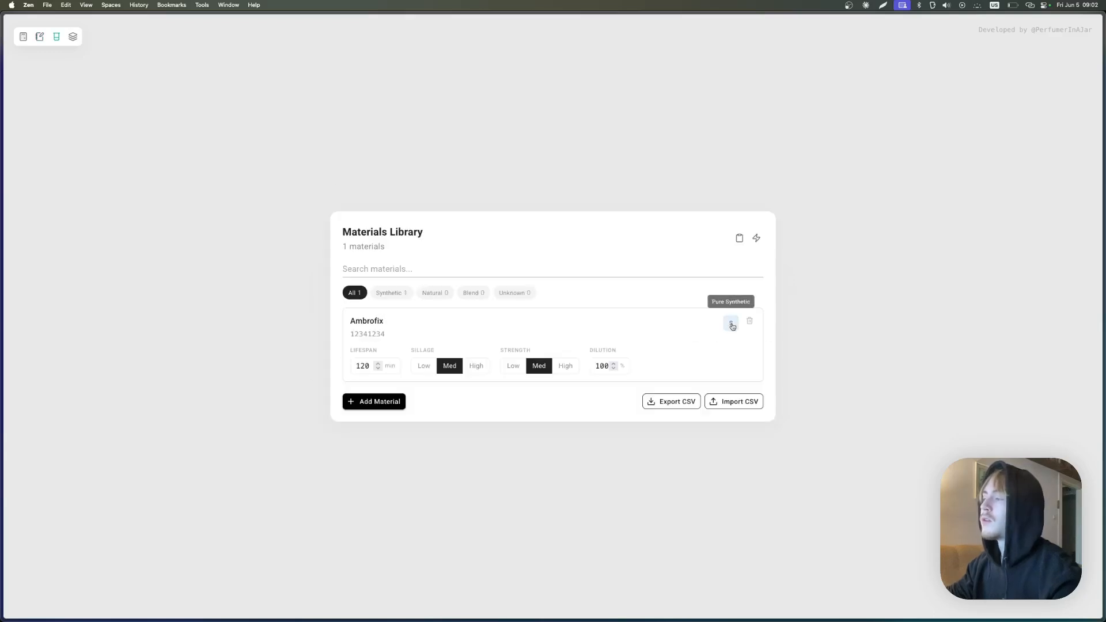
click(731, 324)
click(731, 324)
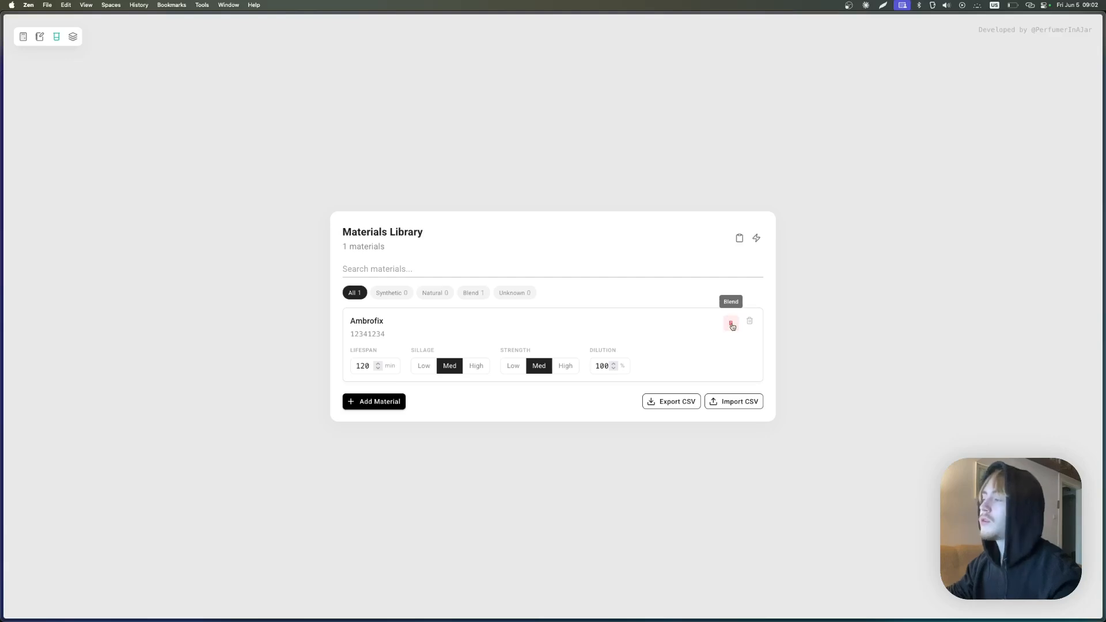
click(732, 325)
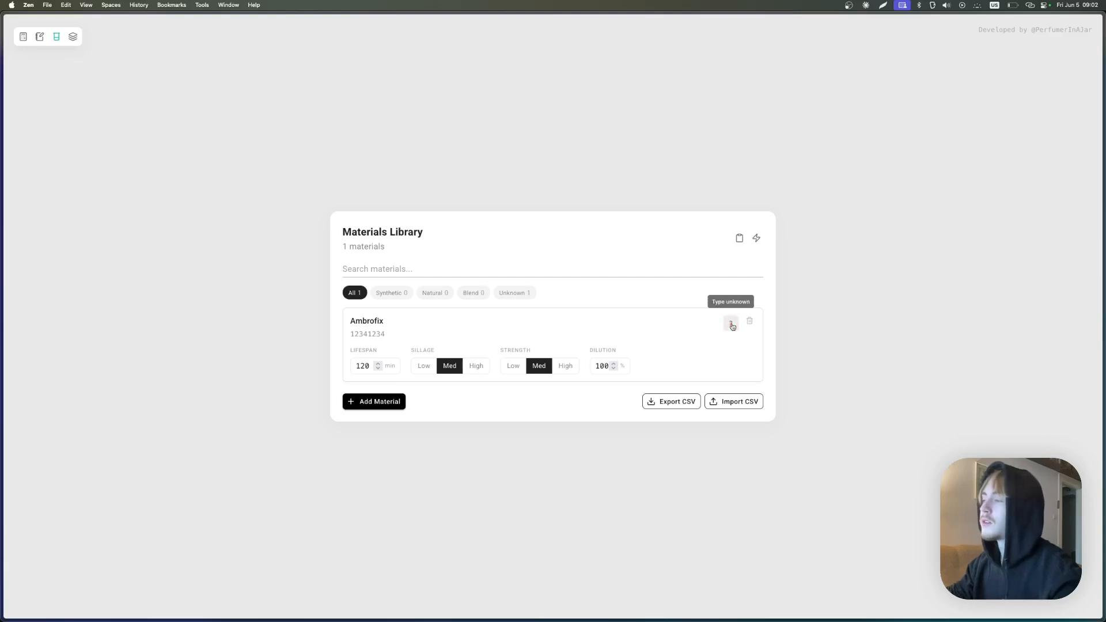
Step: Show the physics, cost per gram and family fields for materials in the library
click(758, 239)
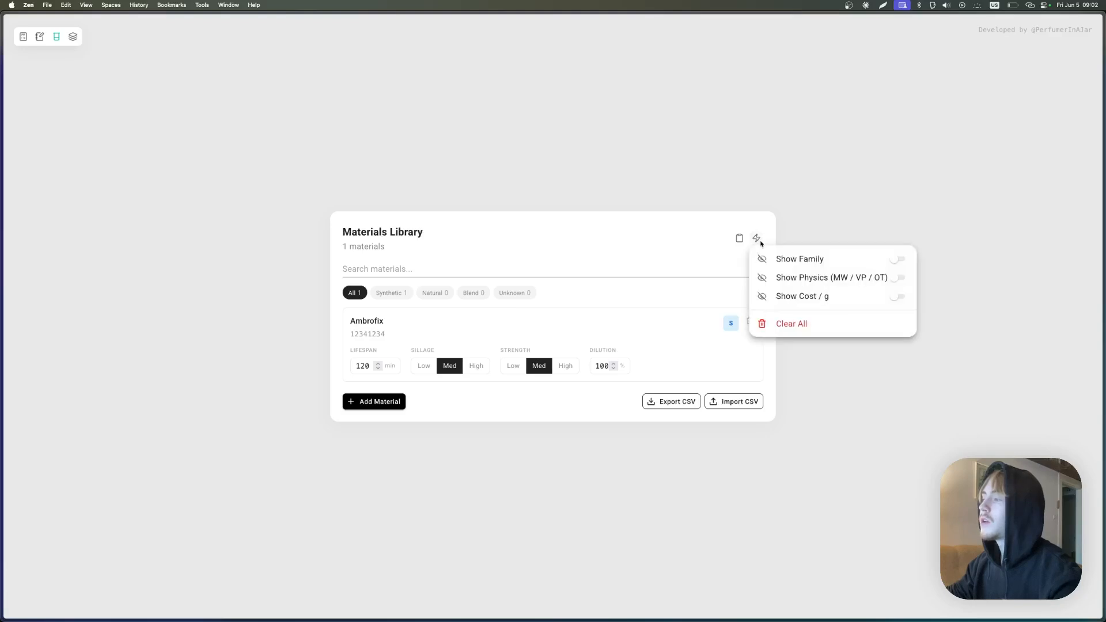
click(895, 281)
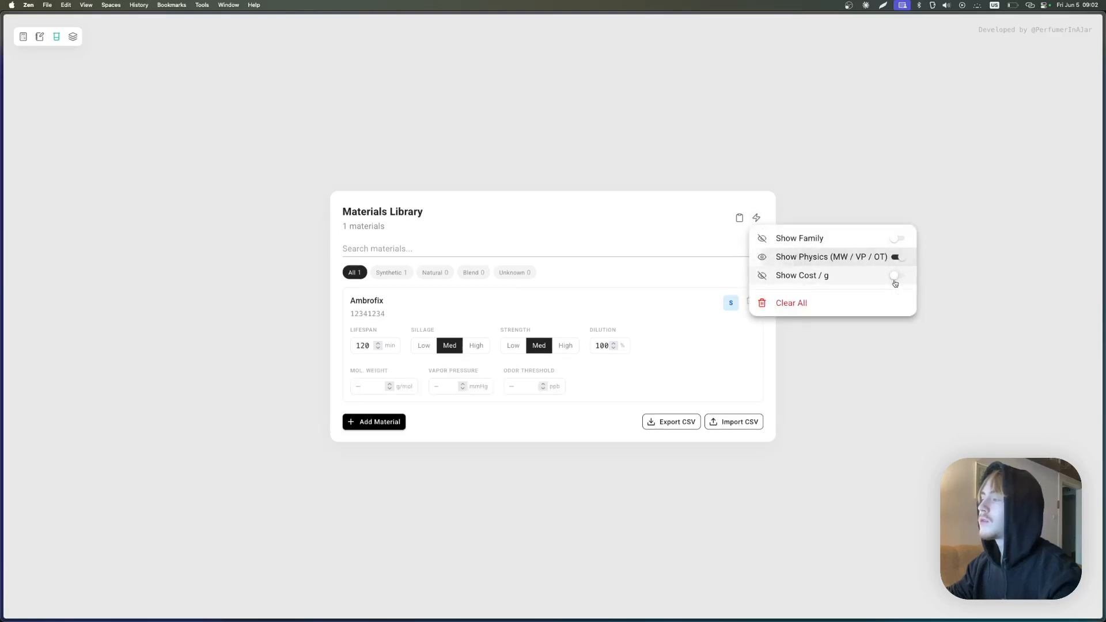
click(895, 281)
click(896, 238)
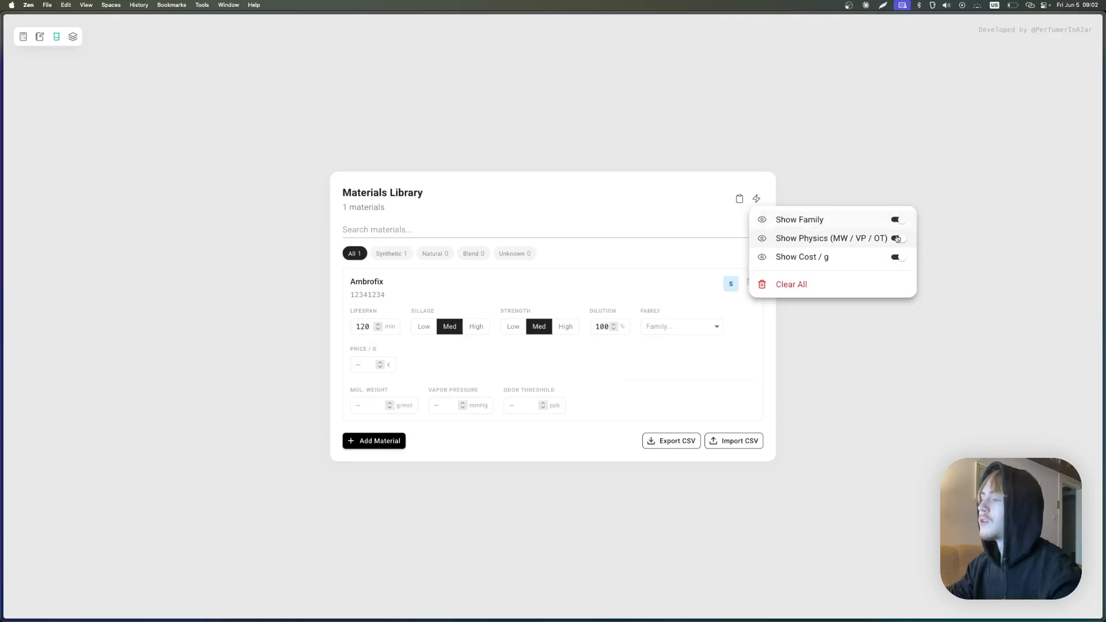
click(780, 355)
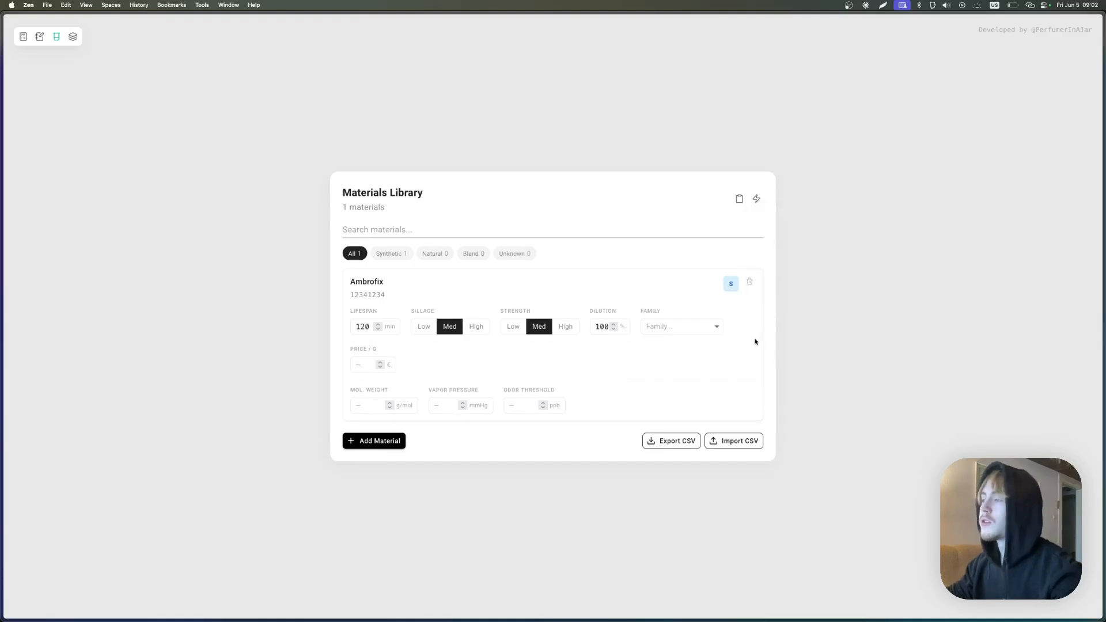
Step: Browse the available fragrance families for Ambrofix and choose Amber
click(717, 327)
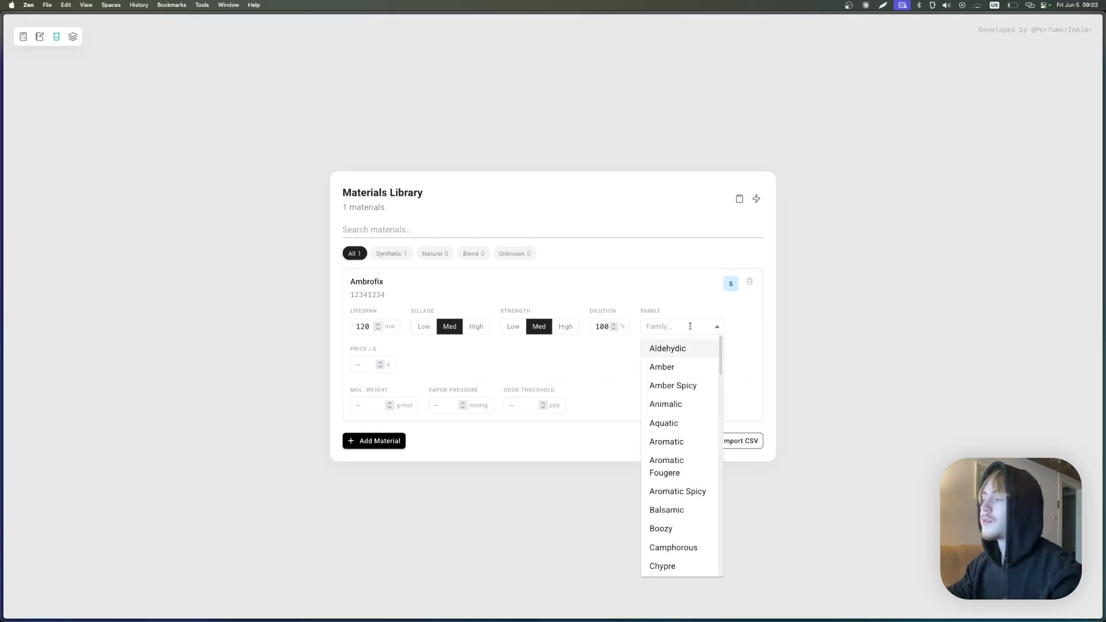
text(amb)
key(BackSpace)
key(BackSpace)
key(BackSpace)
scroll(698, 380, down, 5)
scroll(699, 381, down, 10)
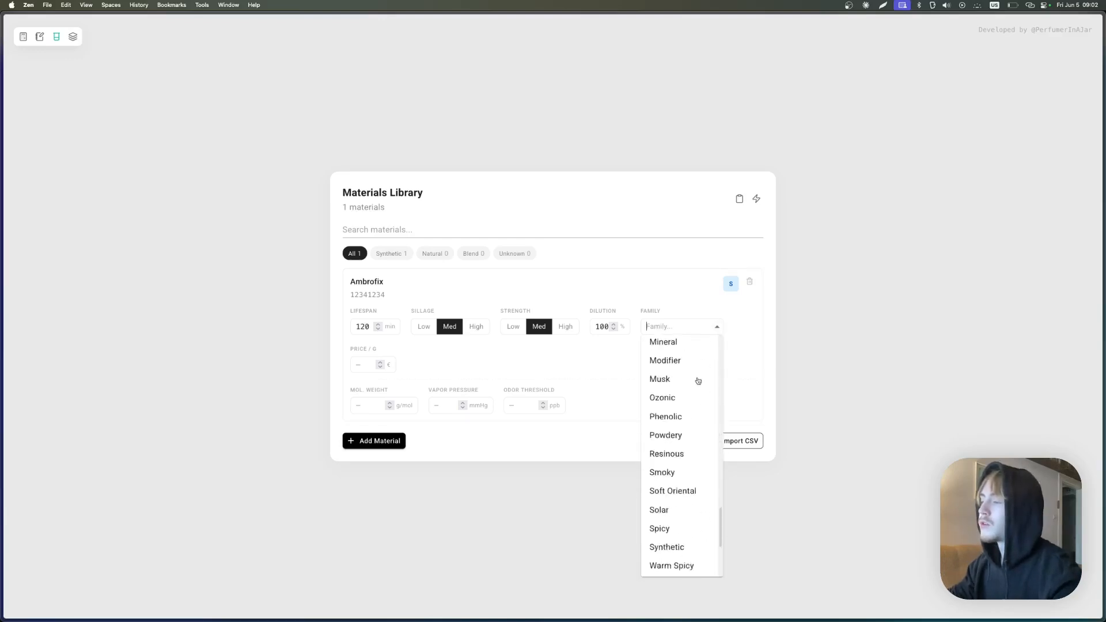
Step: Set the price of Ambrofix to €30 per gram and switch to the formula editor
click(367, 368)
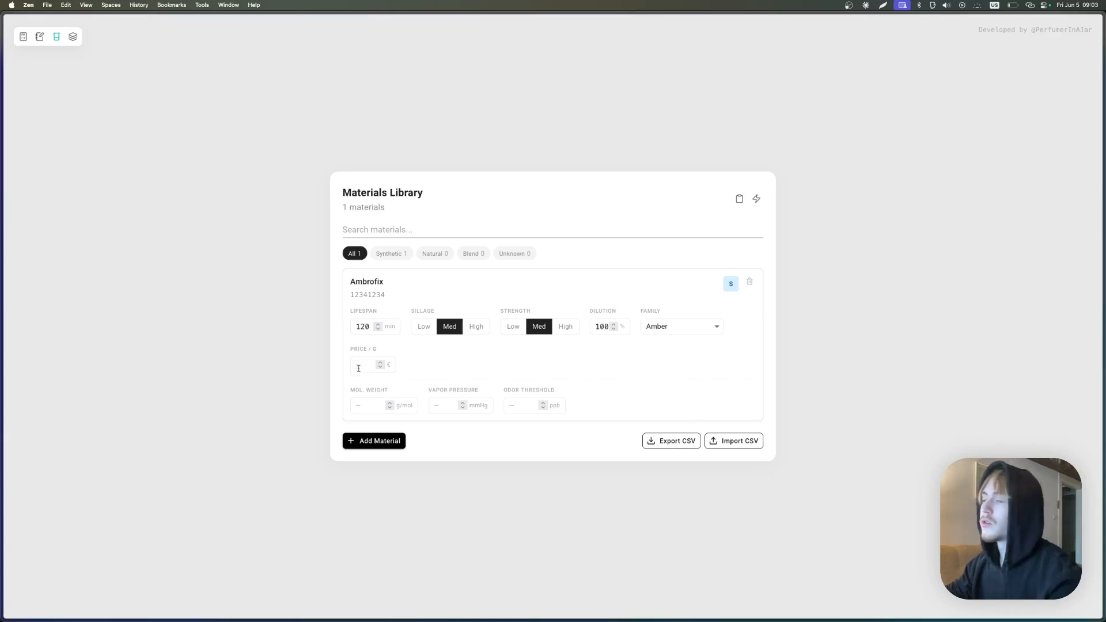
text(30)
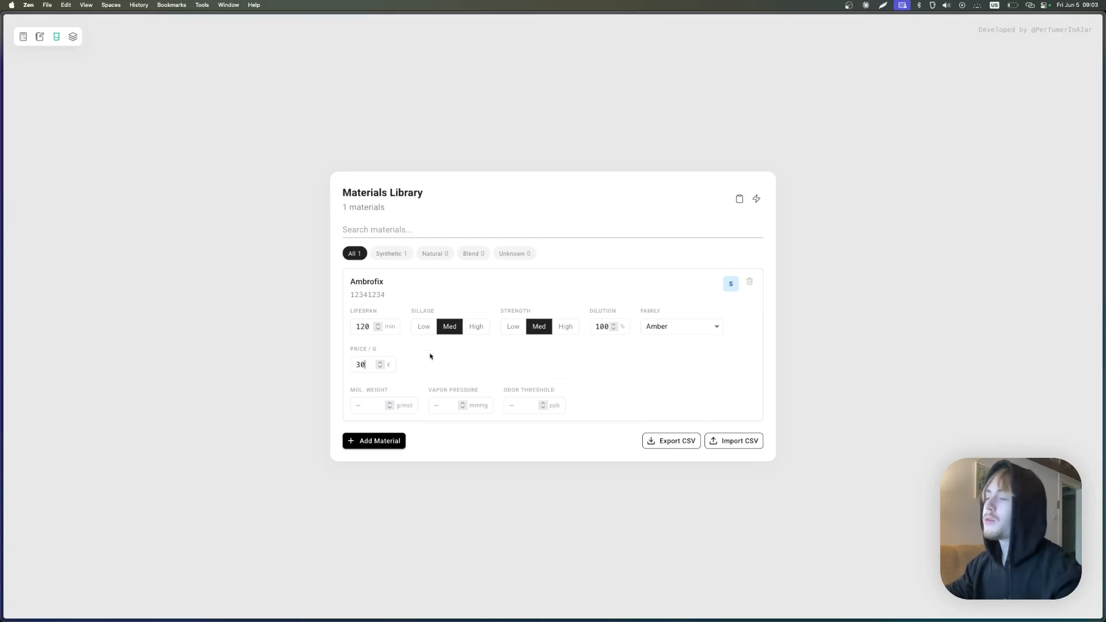
click(39, 43)
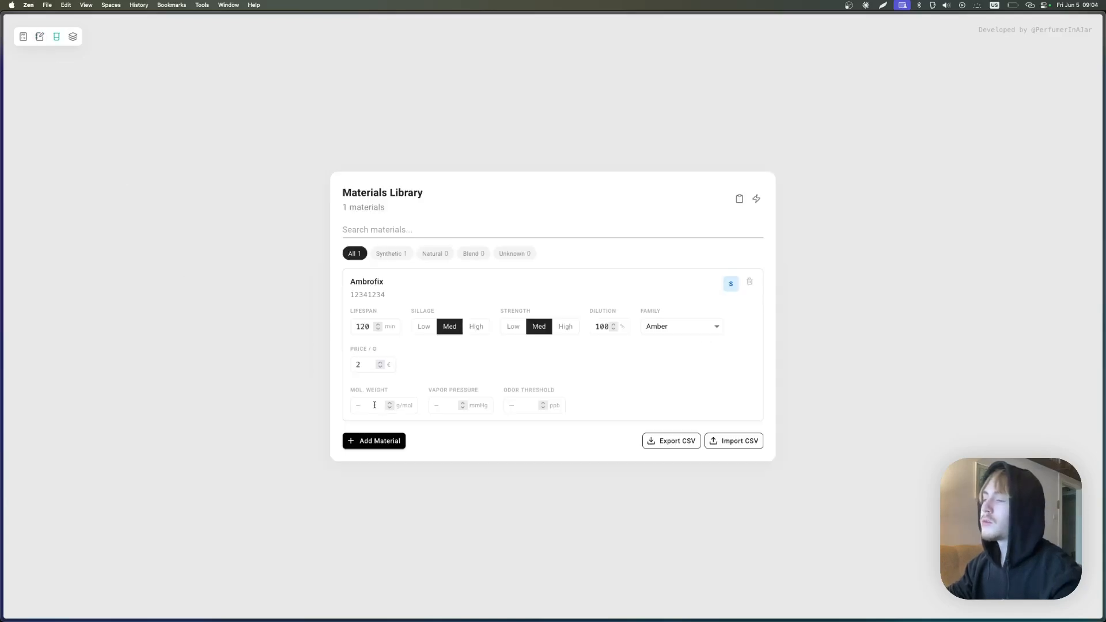
drag(451, 390, 598, 398)
click(599, 398)
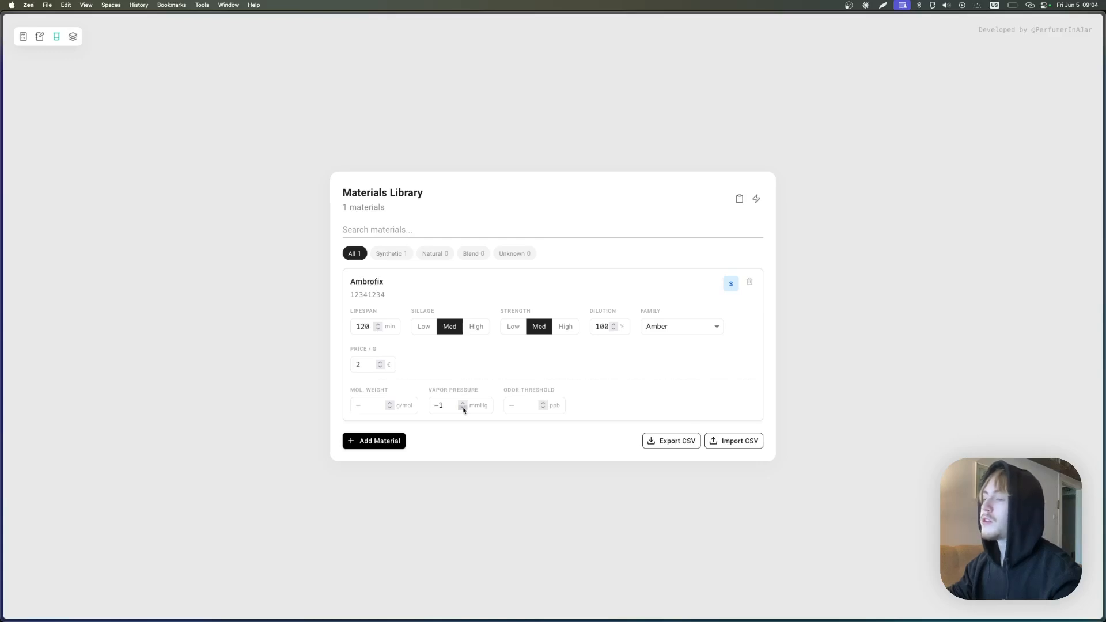
Step: Visualize the formula from the formula editor, view its timeline chart and close the visualization
click(40, 37)
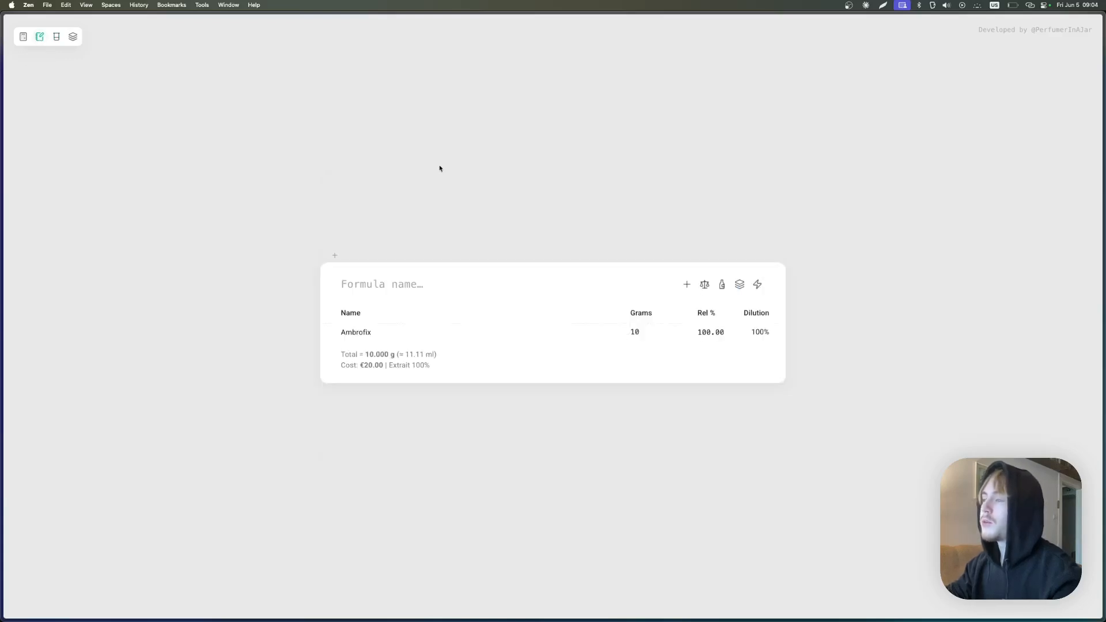
click(758, 284)
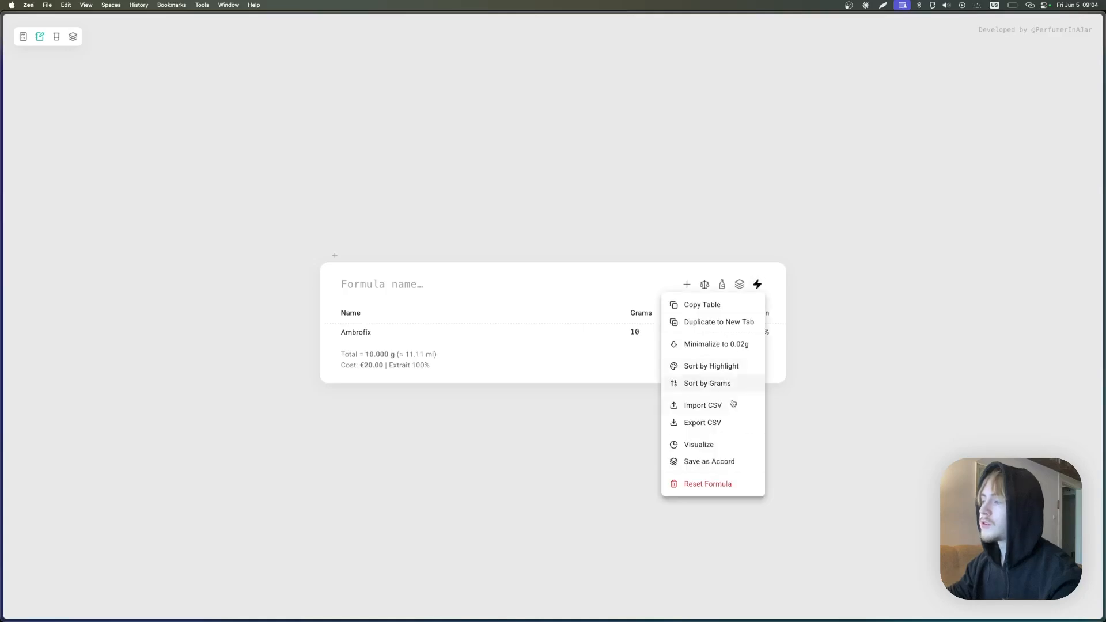
click(721, 446)
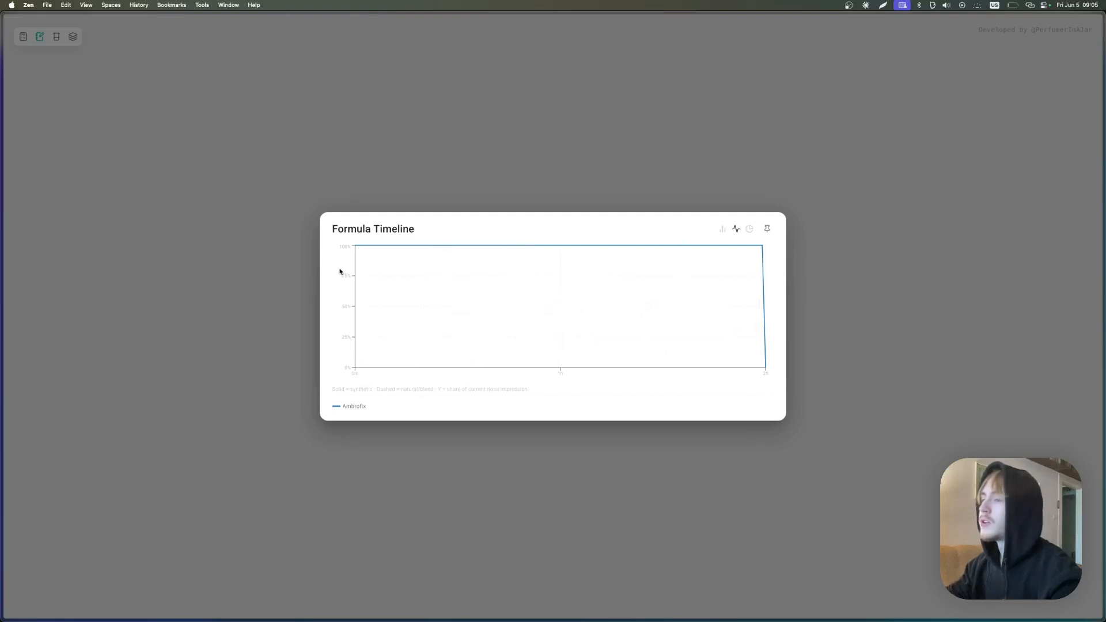
click(807, 212)
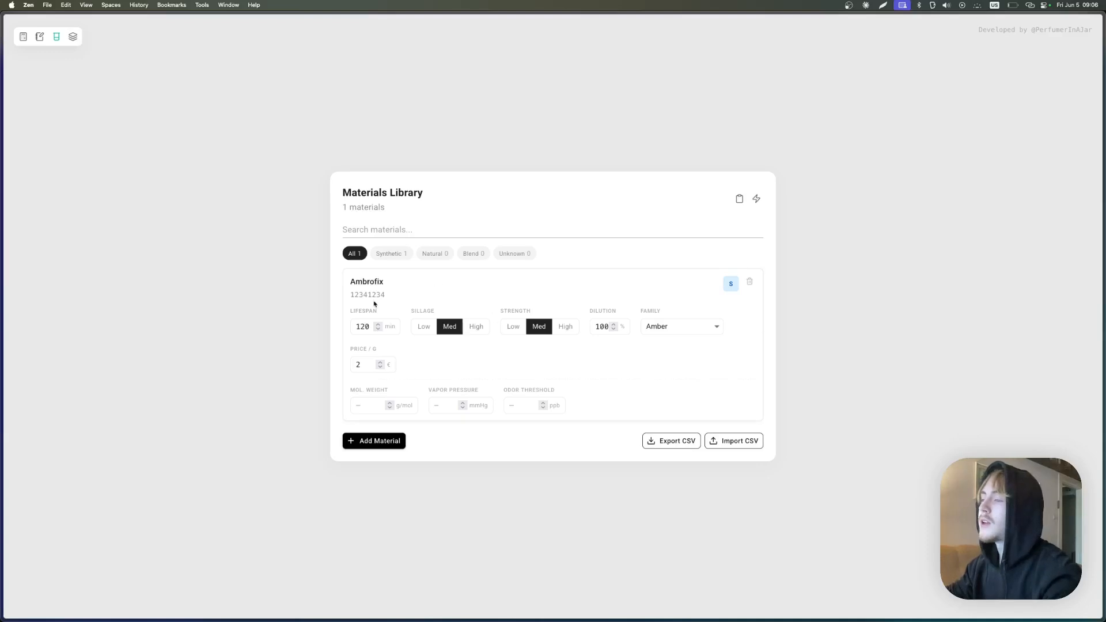
drag(420, 311, 694, 317)
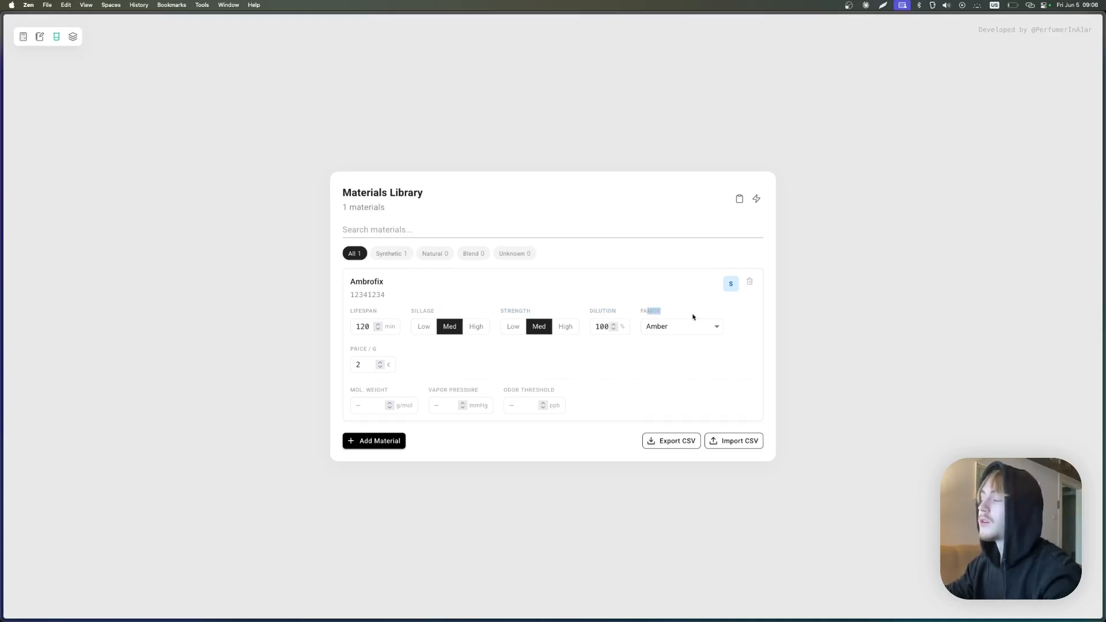
click(694, 316)
drag(353, 312, 575, 383)
click(593, 390)
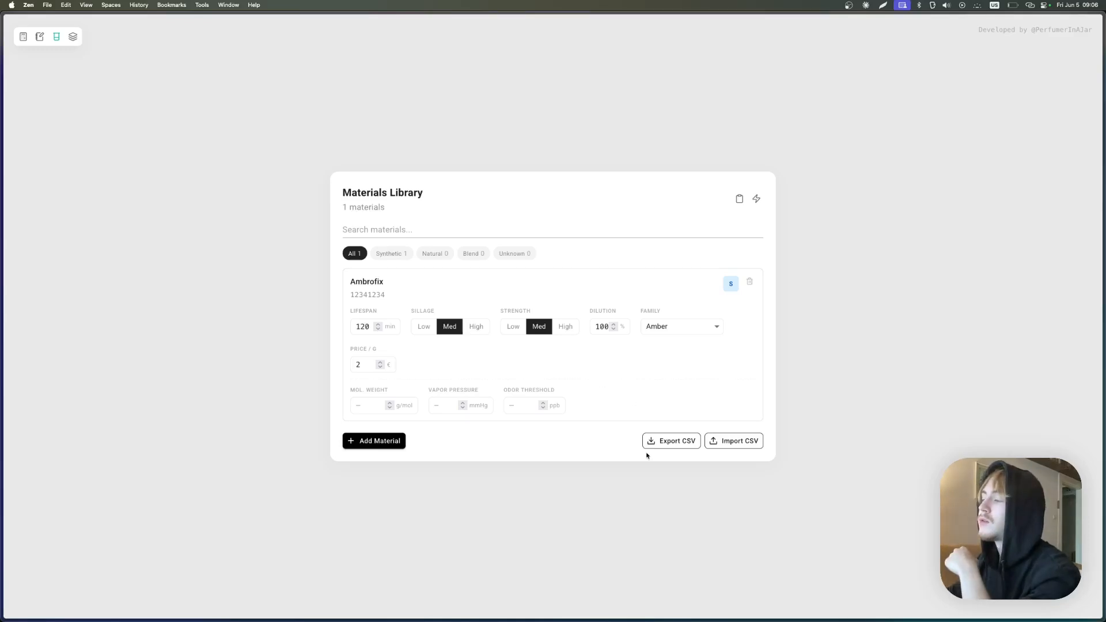
Step: Import the mats.csv file into the materials library
click(733, 441)
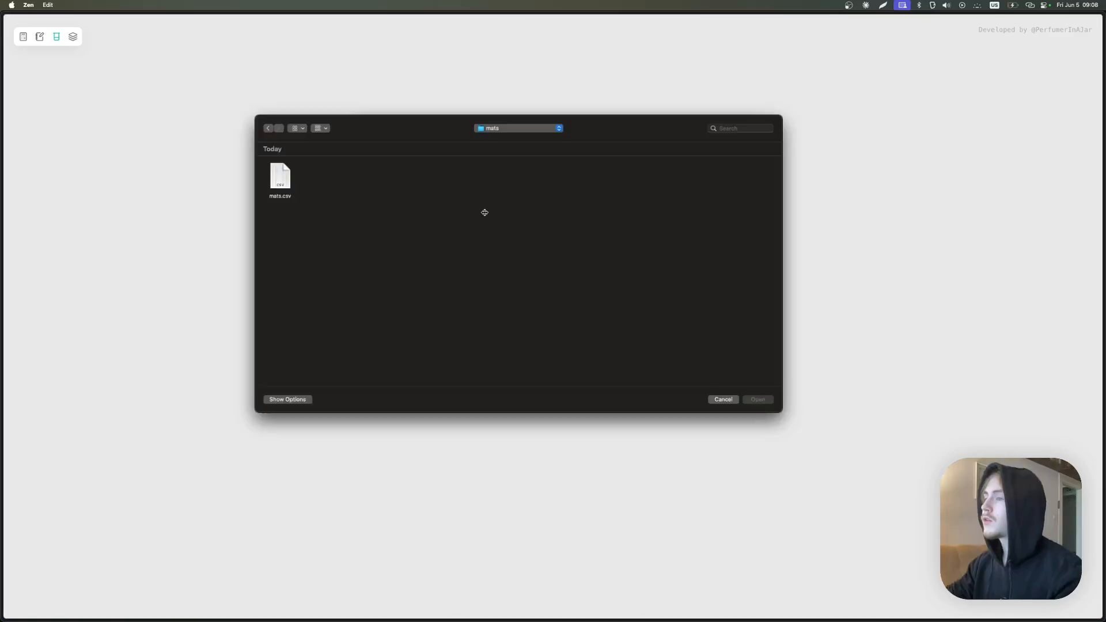
click(282, 176)
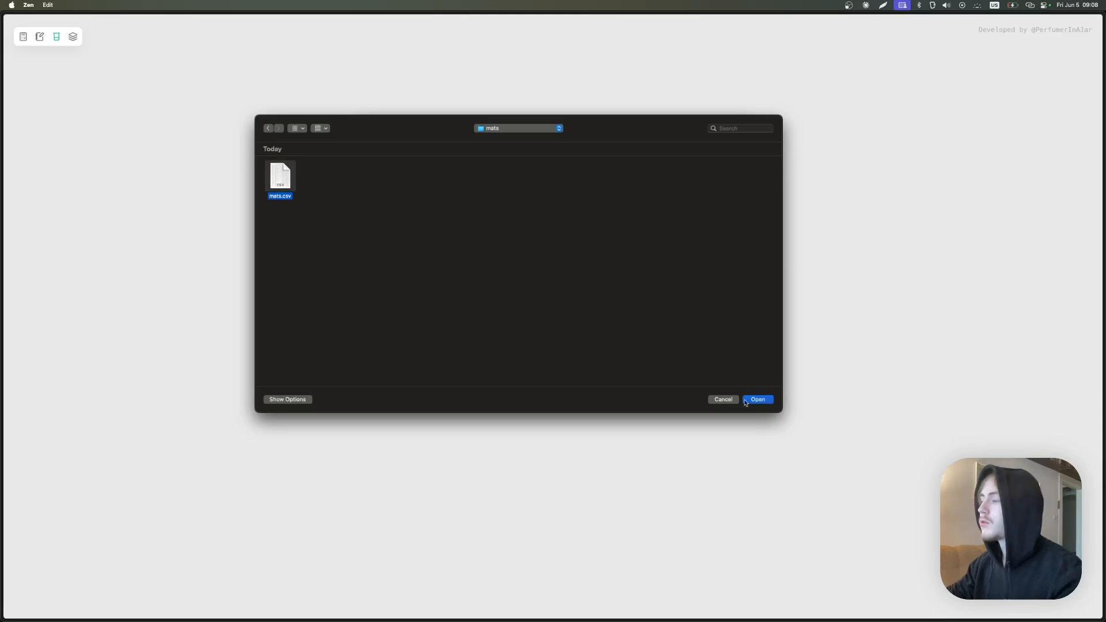
click(751, 401)
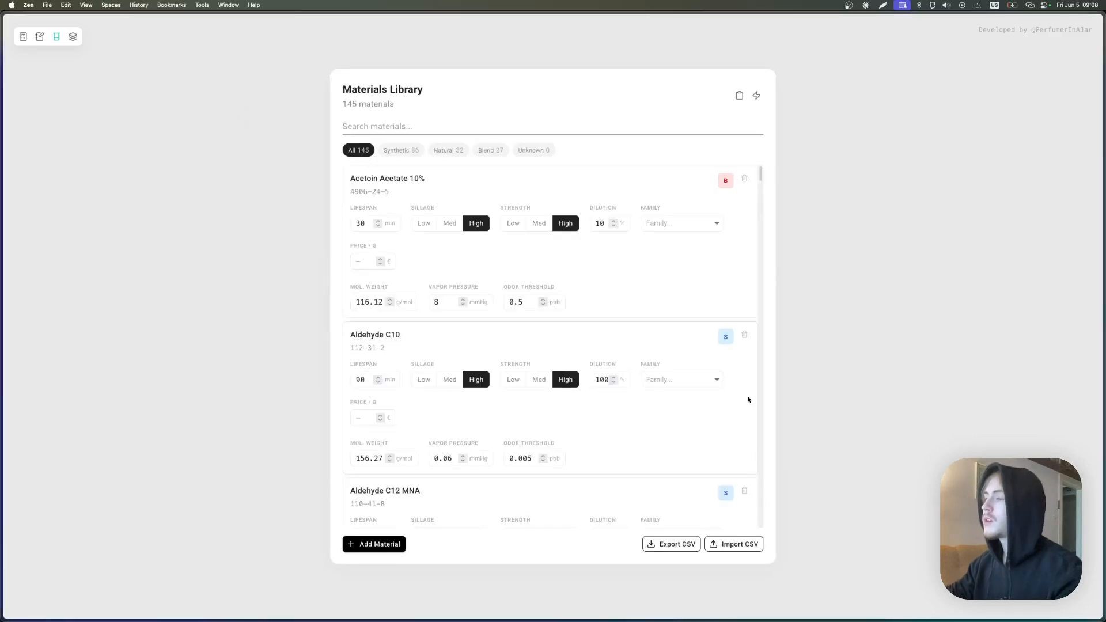
Step: Look through the imported materials and filter the library by Synthetic, Natural and Blend types
scroll(702, 297, down, 15)
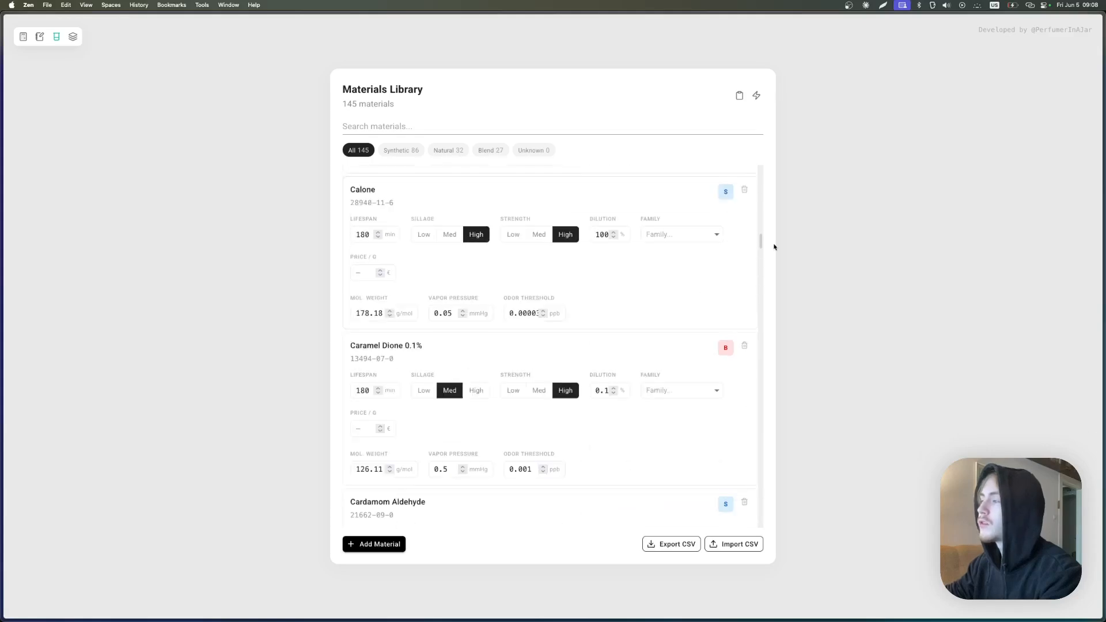
drag(760, 240, 754, 166)
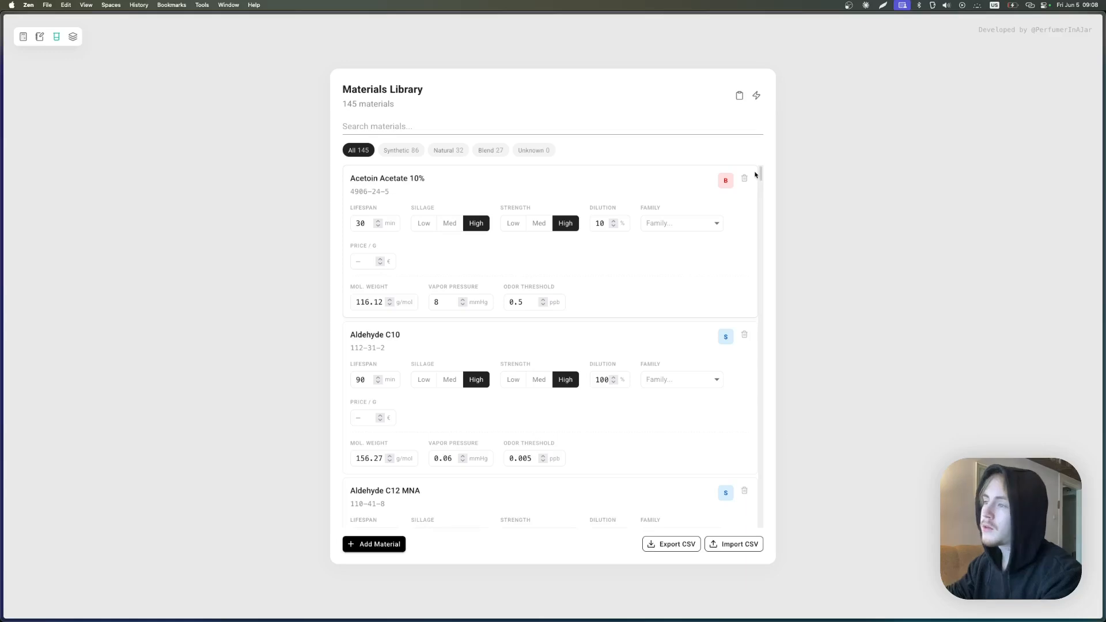
click(402, 150)
click(462, 152)
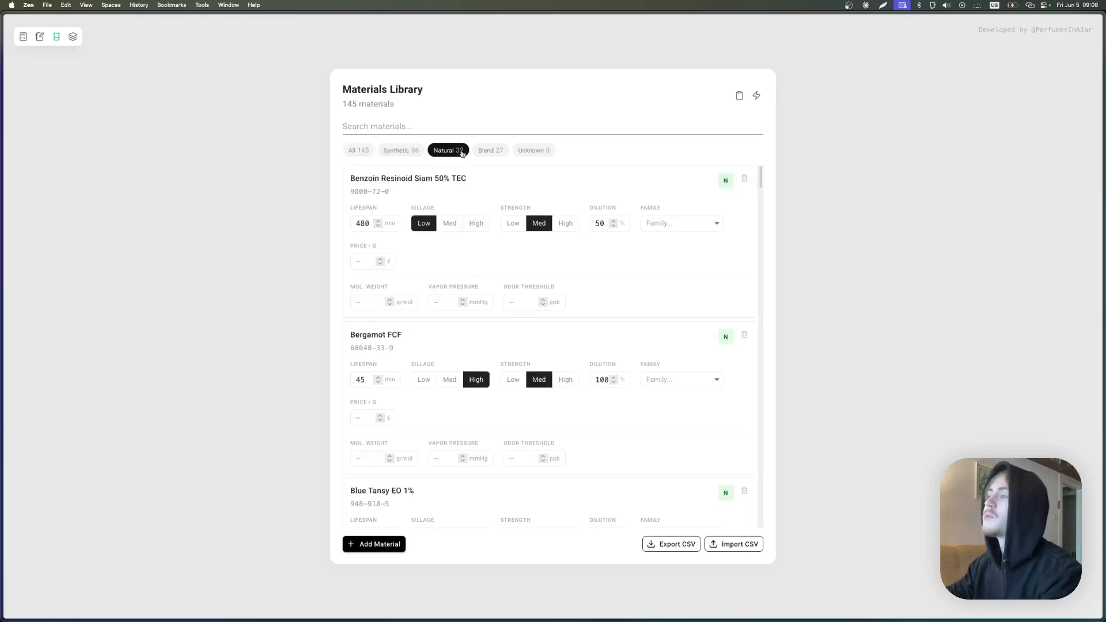
click(491, 152)
click(391, 152)
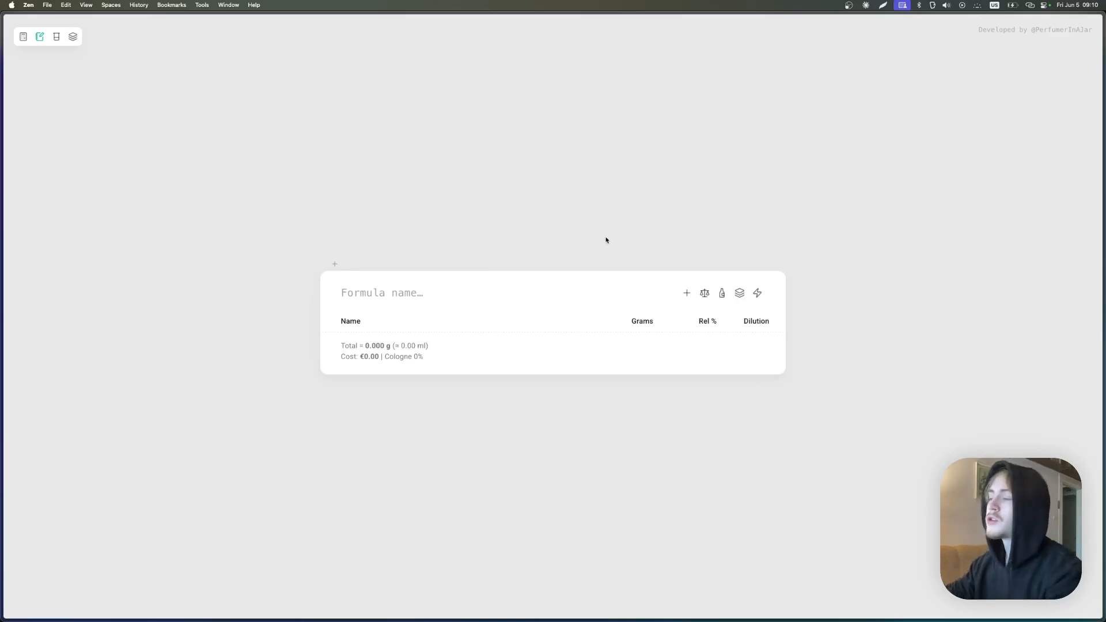
mouse_move(511, 620)
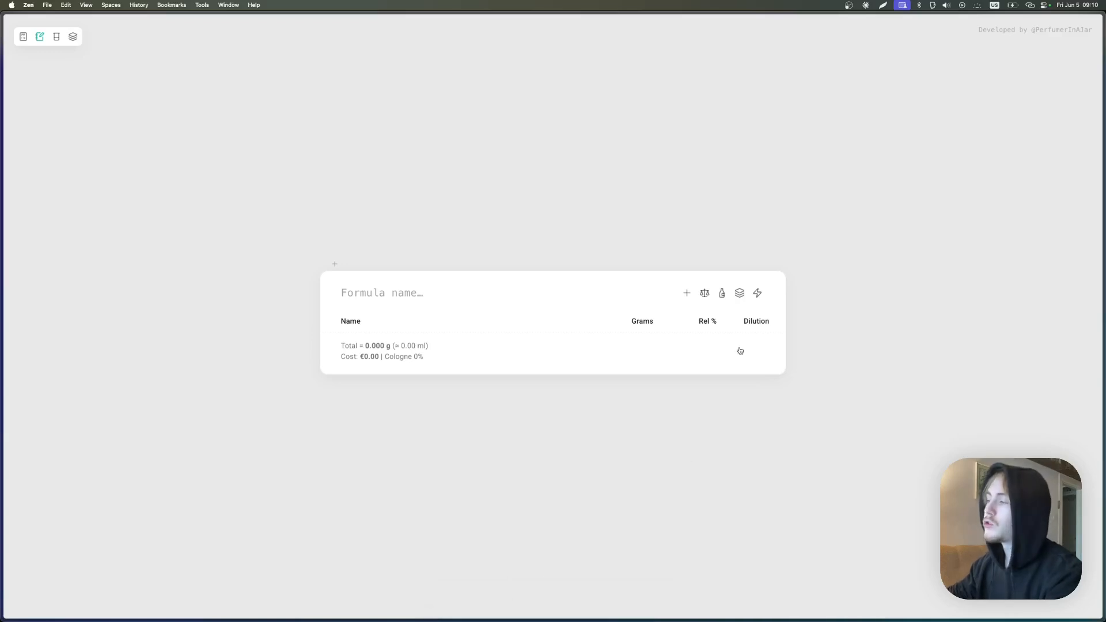
Step: Name the empty formula Formula 1
click(757, 292)
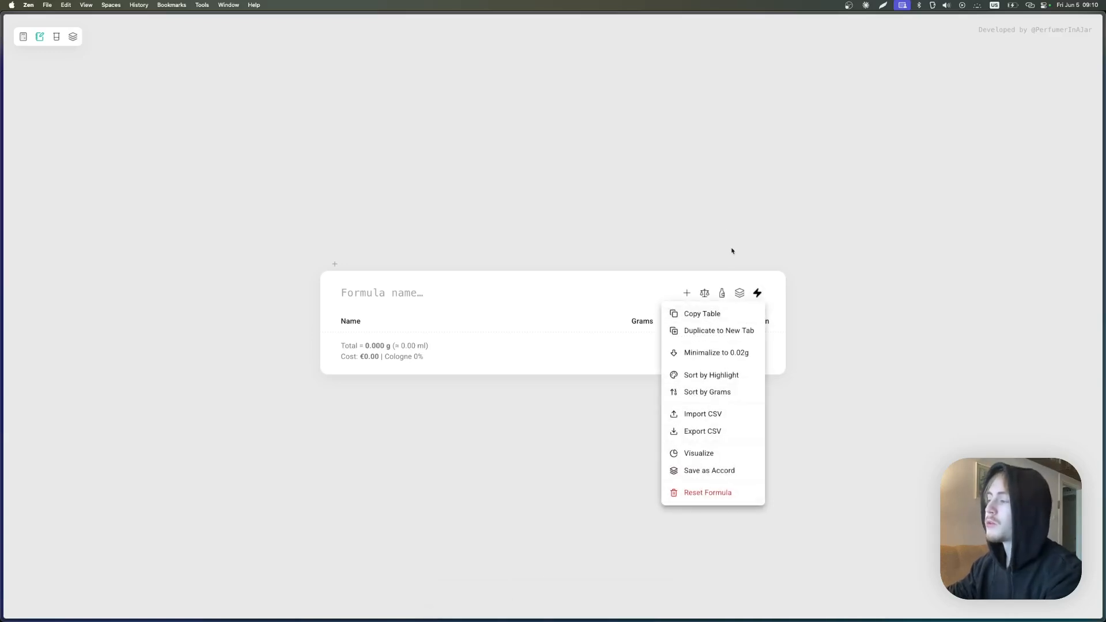
click(722, 232)
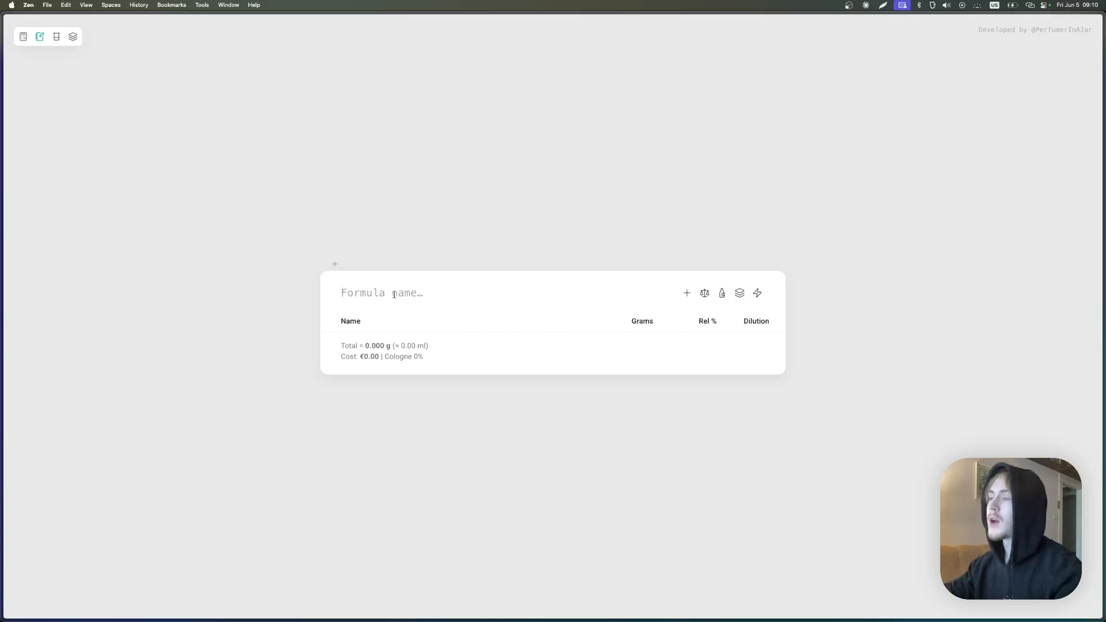
text(For,u)
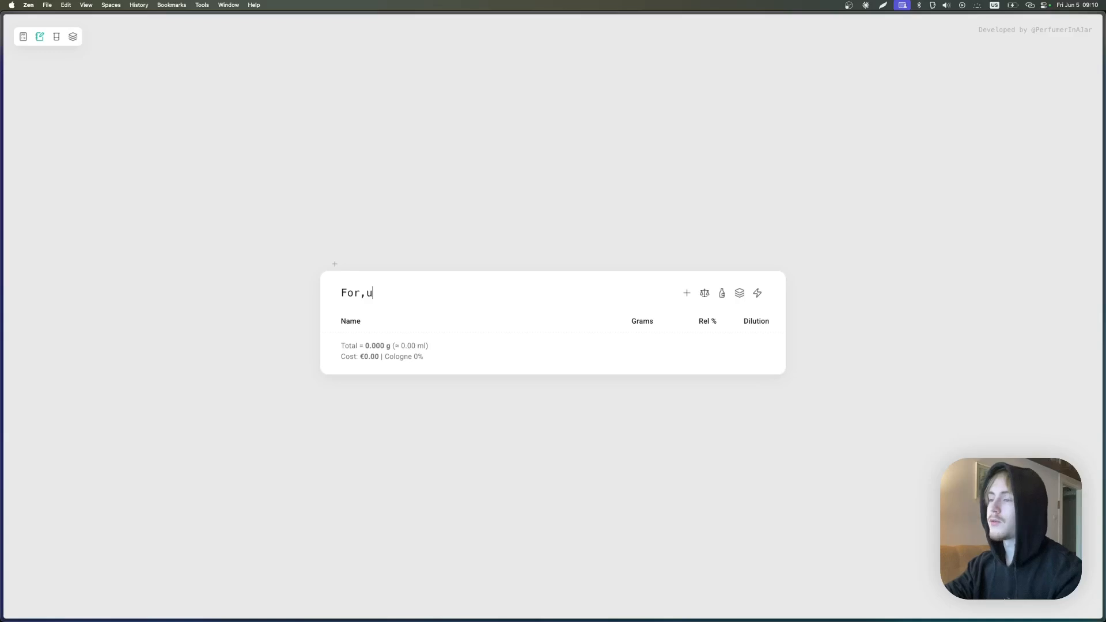
key(BackSpace)
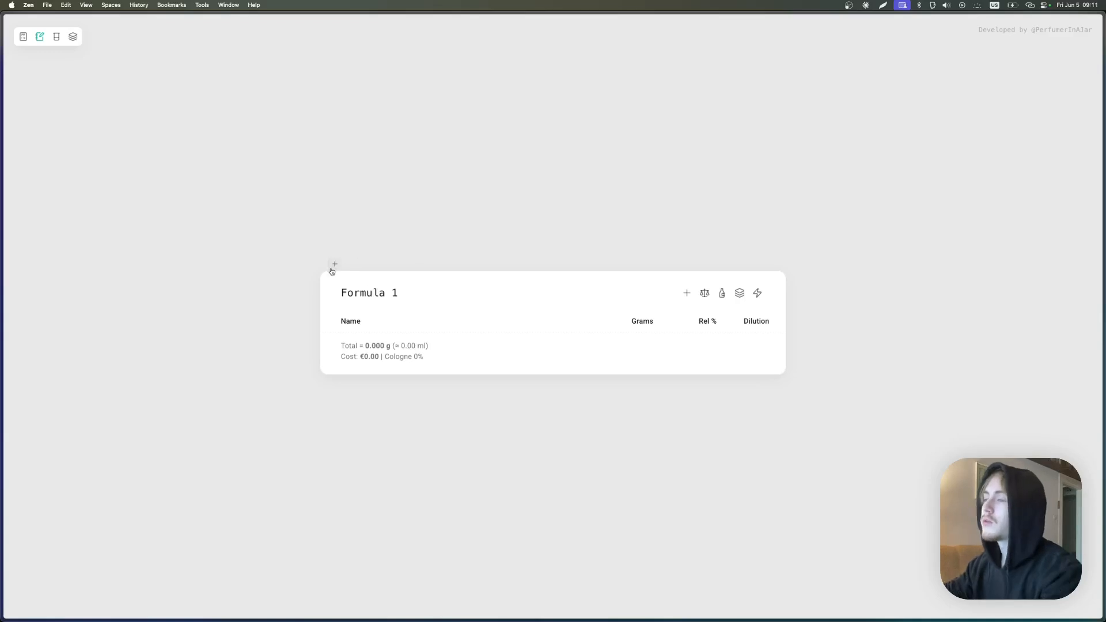
Step: Create a second formula named Formula 2 and a third, unnamed formula alongside Formula 1
click(335, 266)
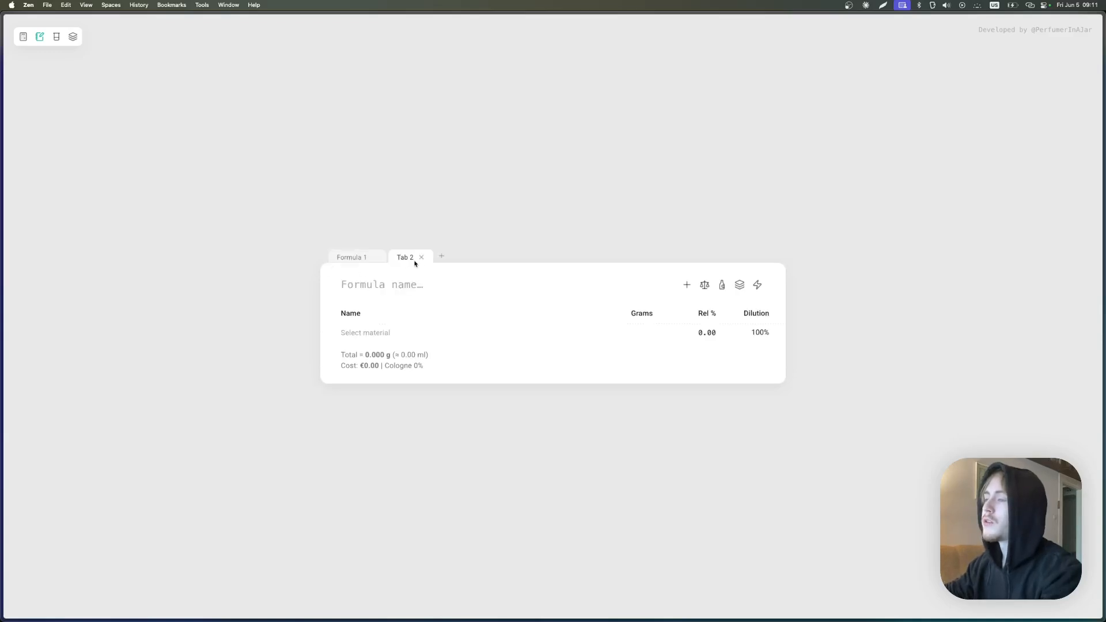
click(412, 291)
text(Formula 2)
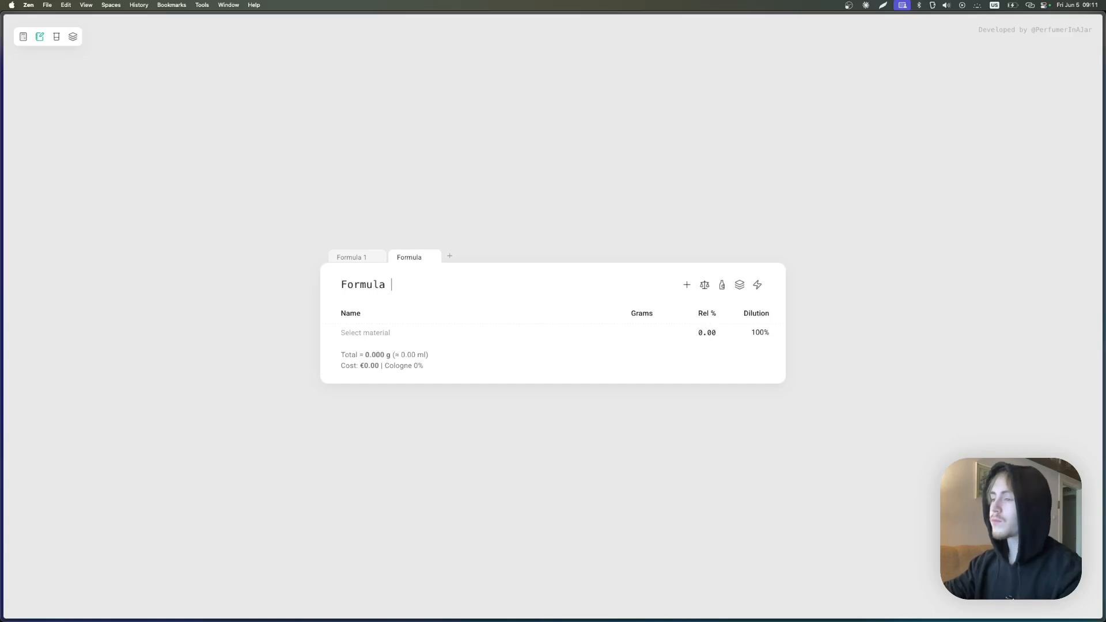
click(452, 257)
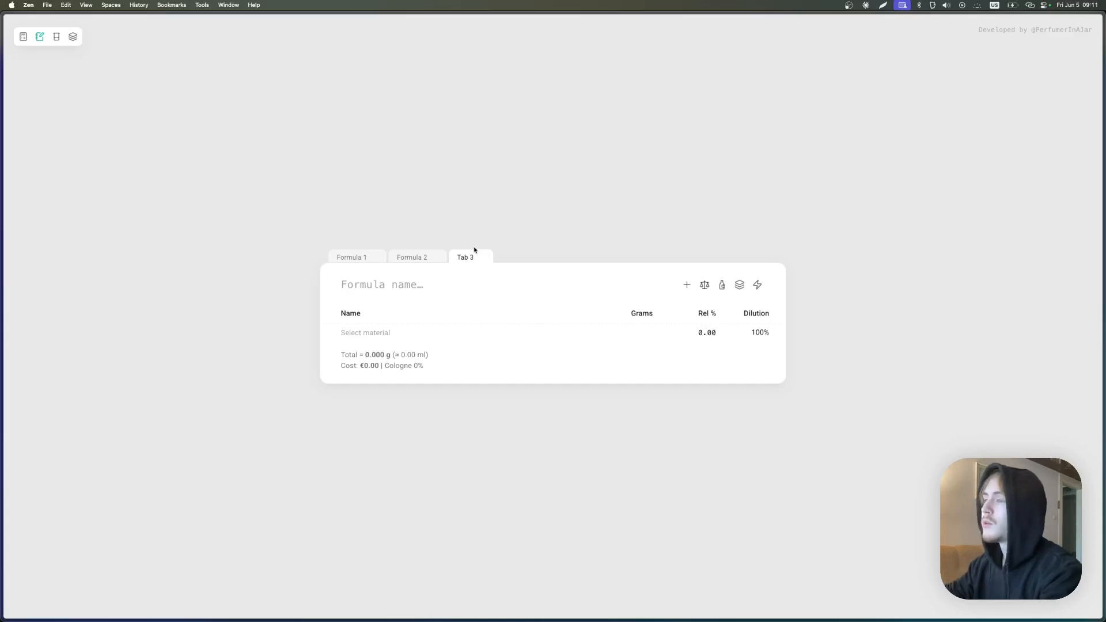
Step: Switch between the open formulas and close Formula 2 and the unnamed third one, keeping only Formula 1
click(420, 256)
click(349, 257)
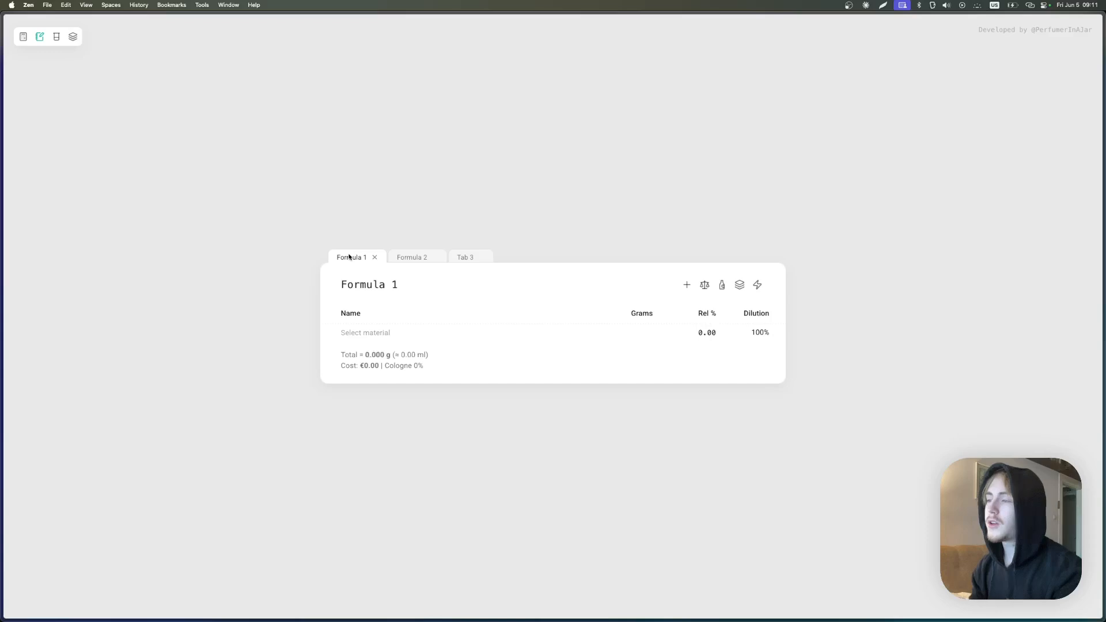
click(482, 258)
click(435, 258)
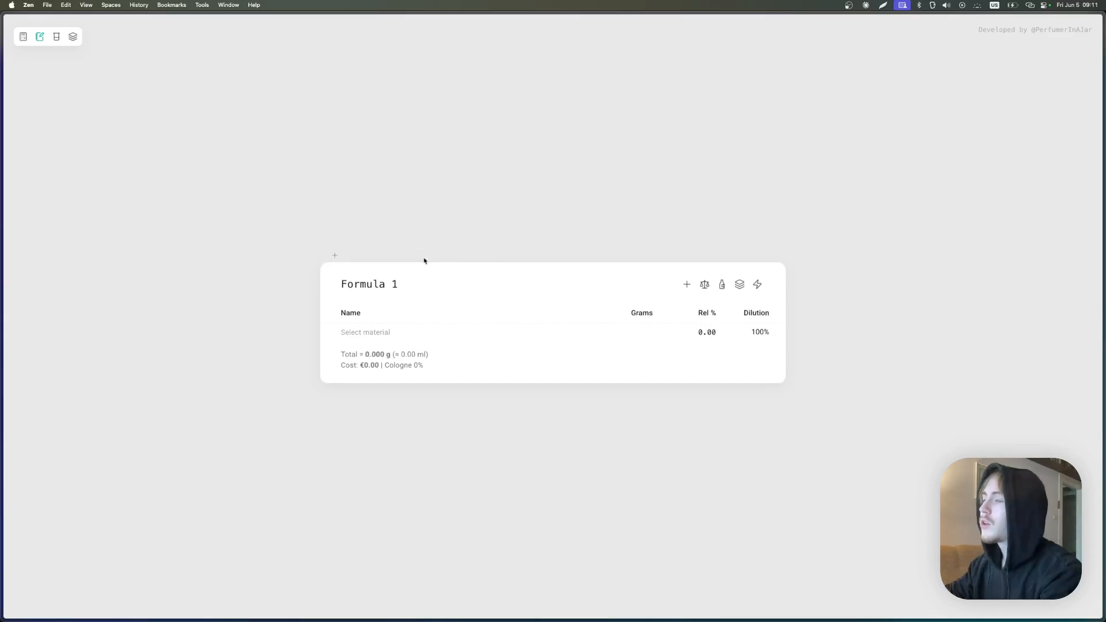
Step: Duplicate Formula 1 as a separate formula and close the copy
click(758, 285)
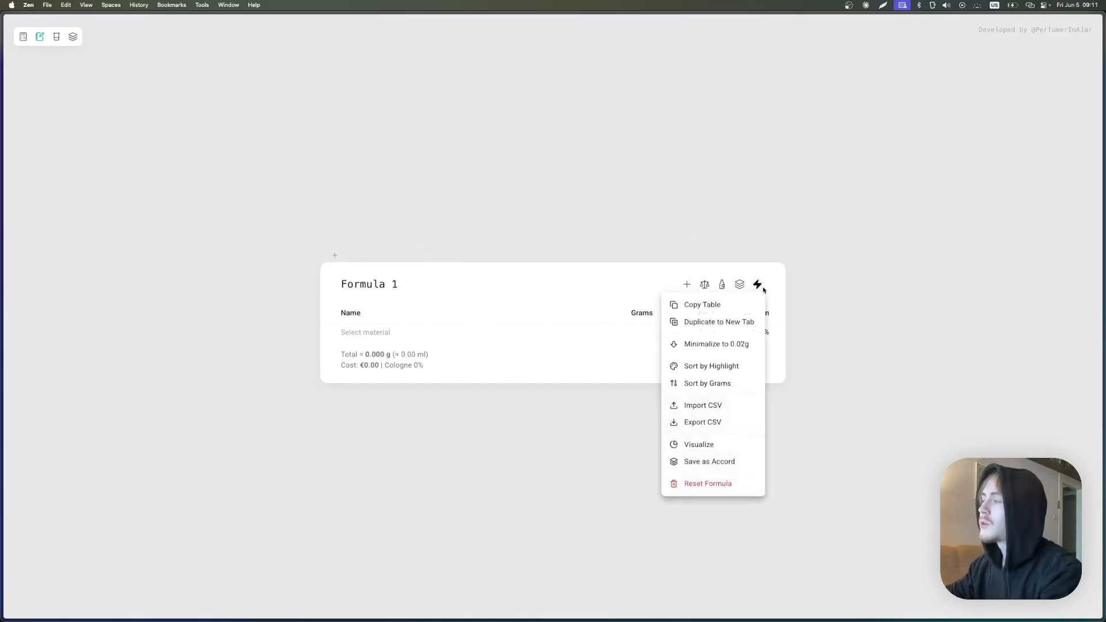
click(709, 323)
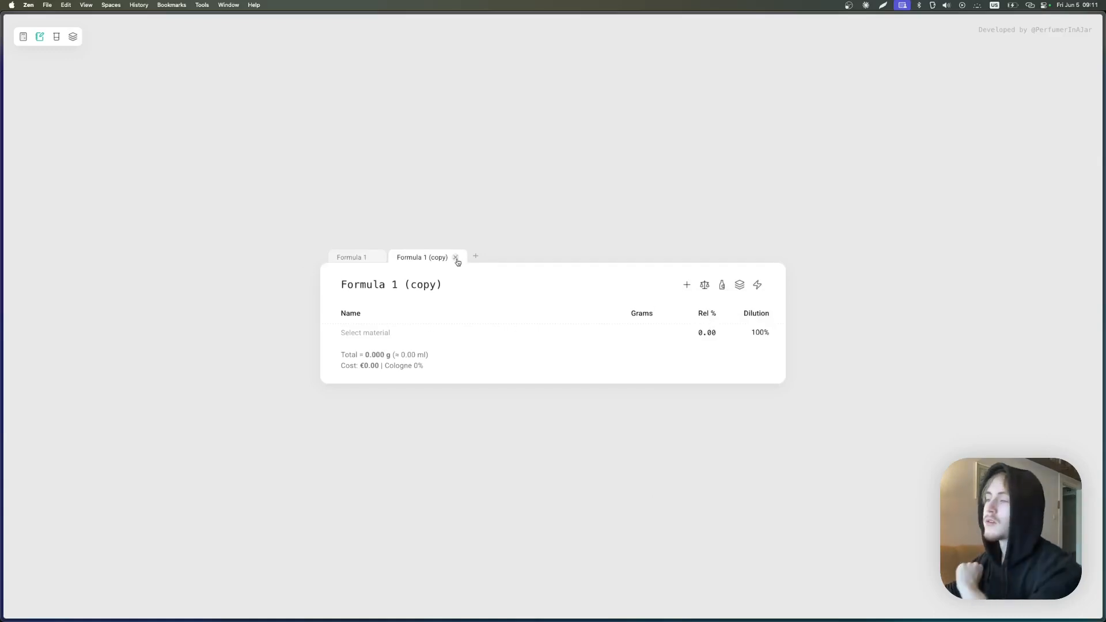
click(455, 258)
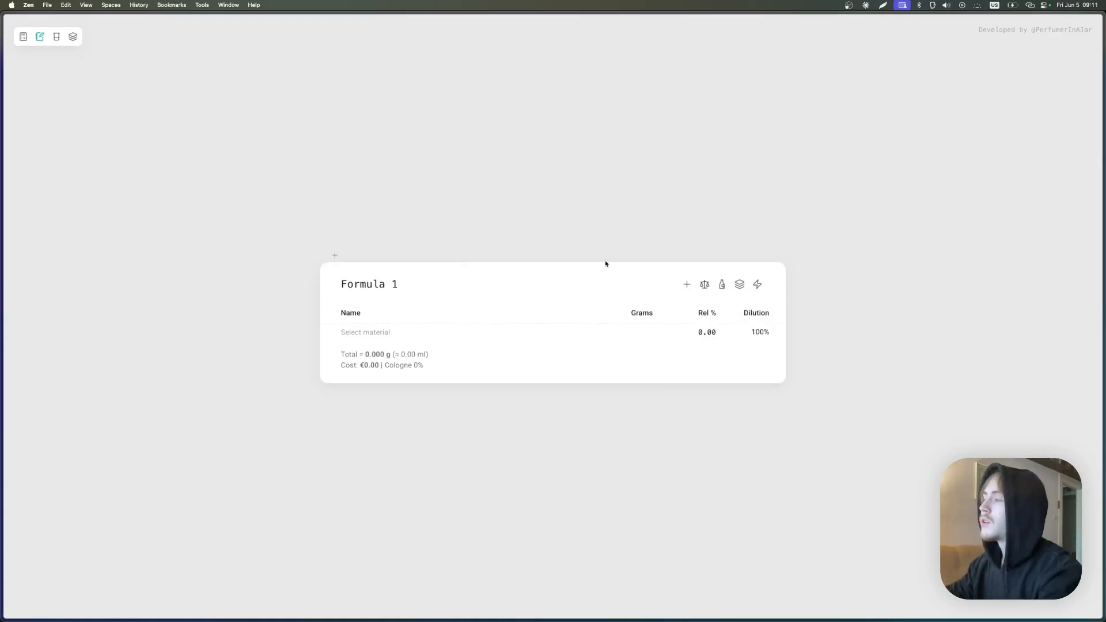
Step: Add an empty material row, compare the Target Weight and Multiplier scaling modes, and cancel the scaling
click(688, 285)
click(704, 276)
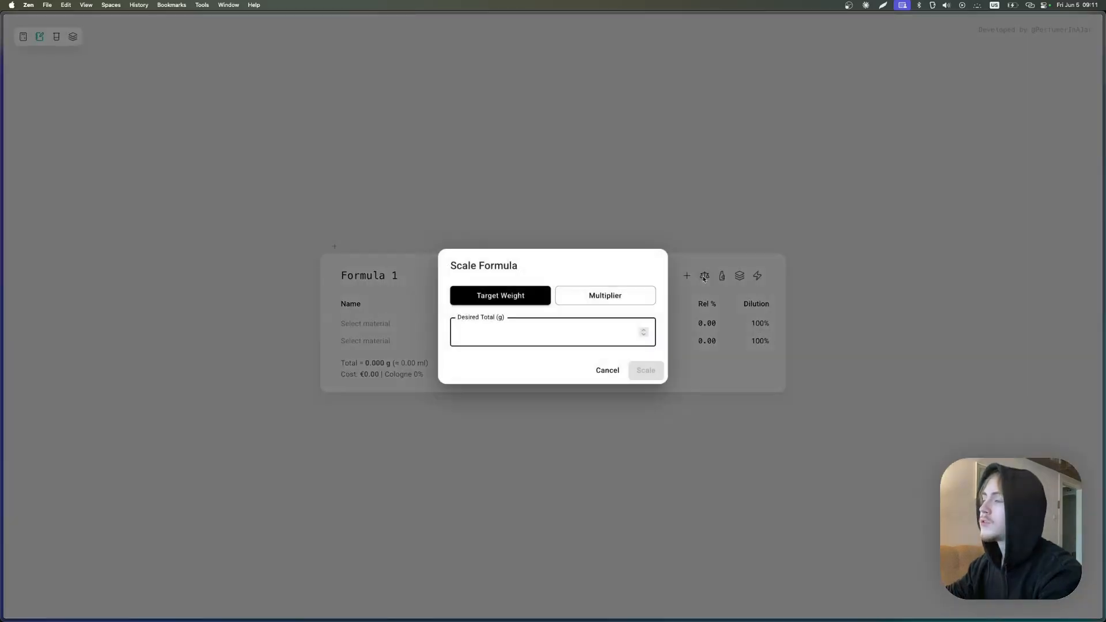
click(578, 302)
click(514, 294)
click(603, 295)
click(611, 370)
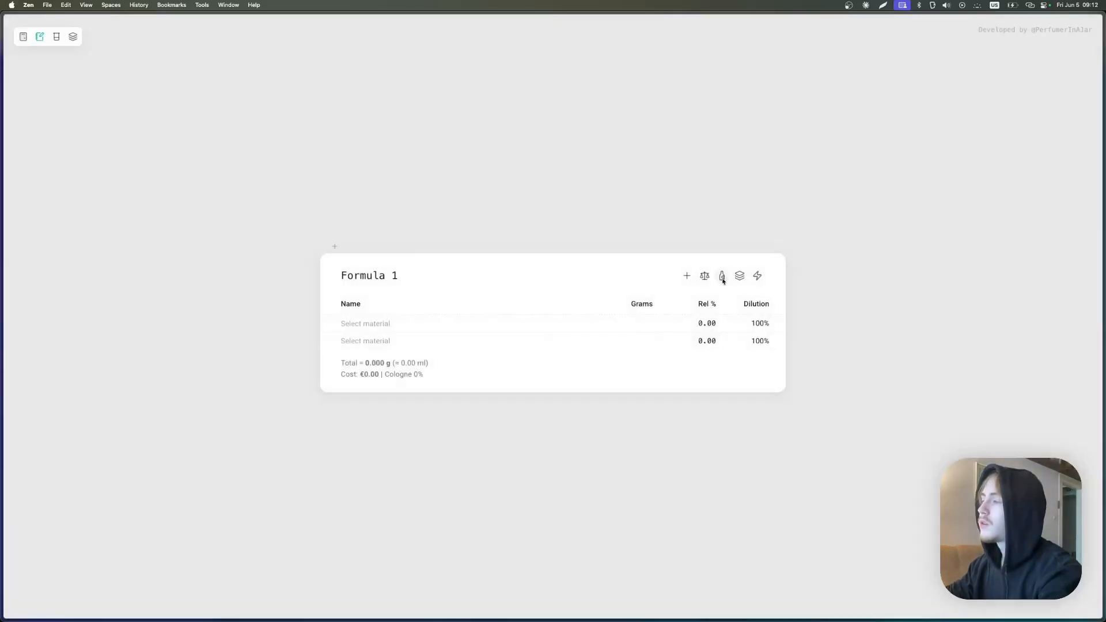
Step: Add Ethanol and DPG as solvents to Formula 1
click(723, 276)
click(538, 319)
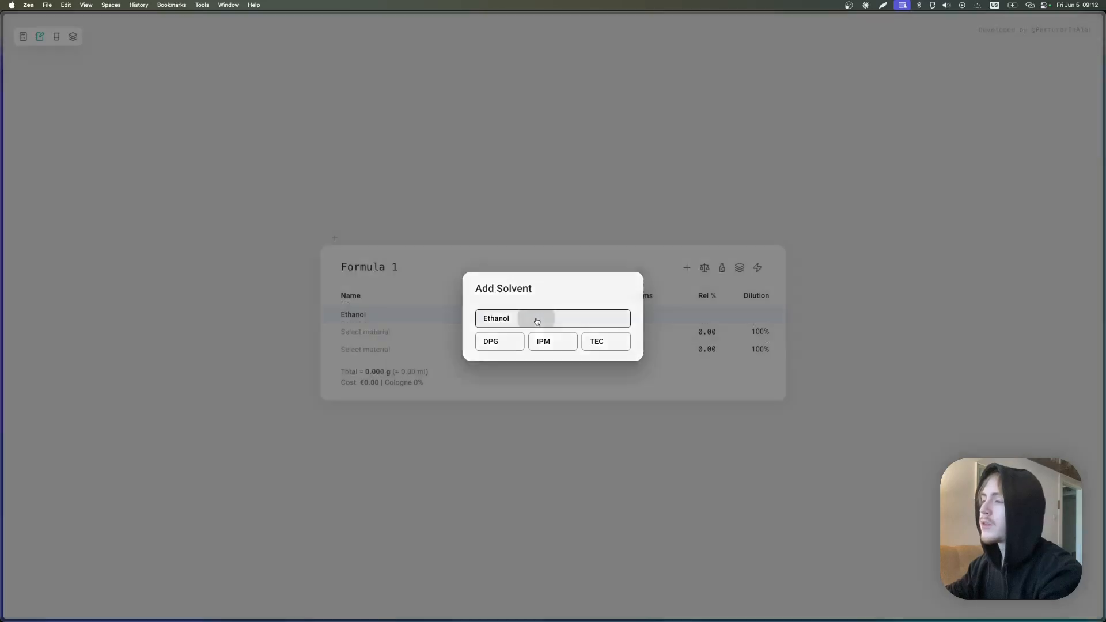
click(722, 268)
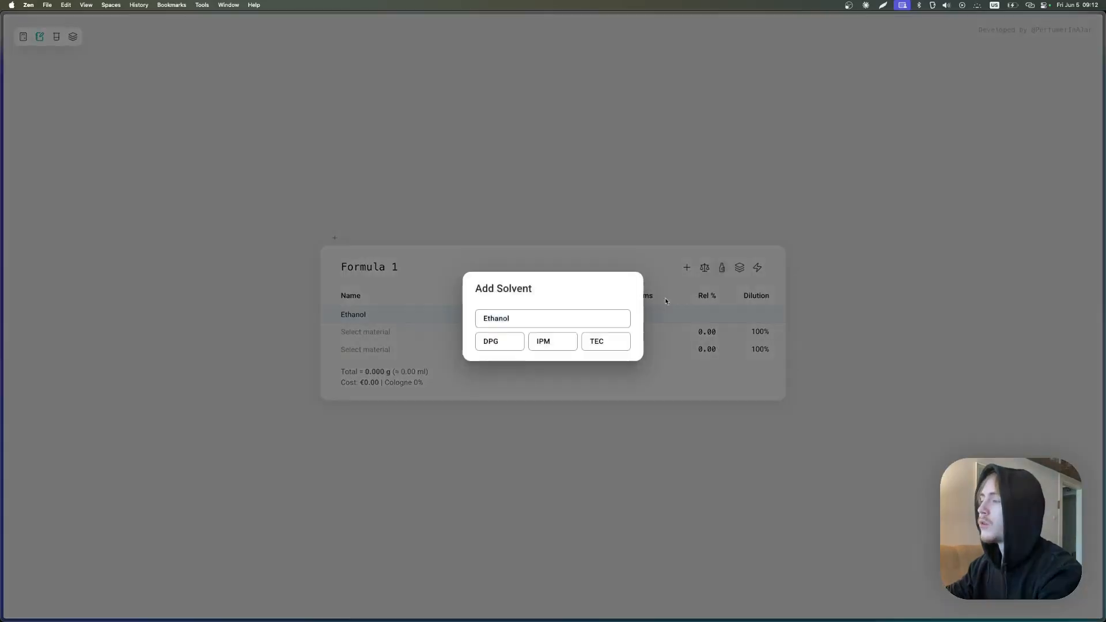
click(501, 340)
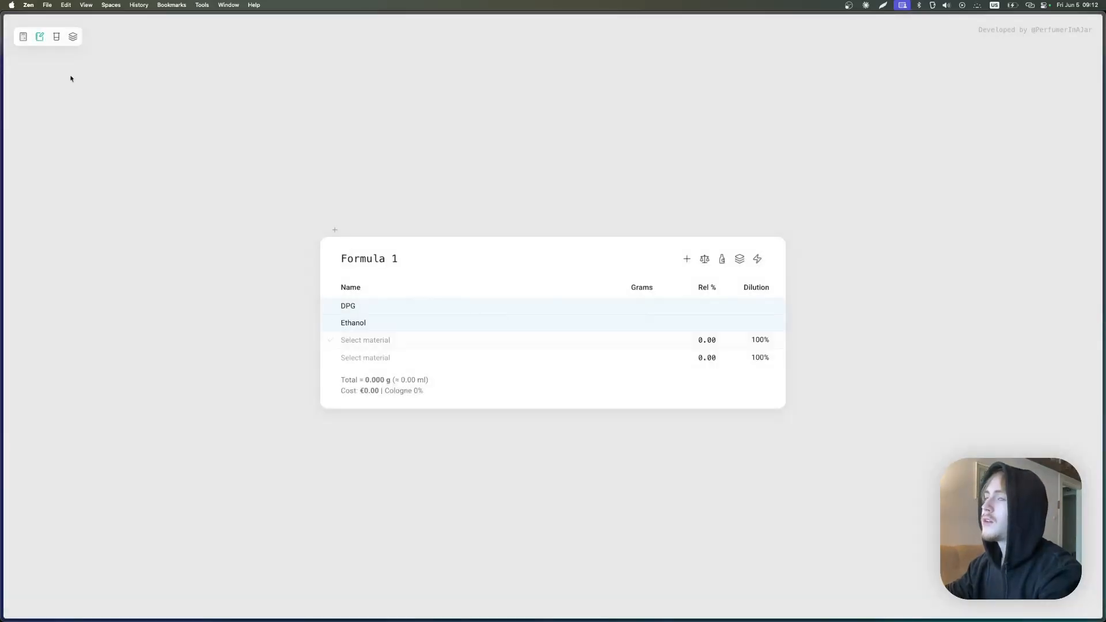
Step: Remove the Ethanol row from Formula 1 and point out the cologne percentage in the cost summary
click(56, 39)
click(40, 38)
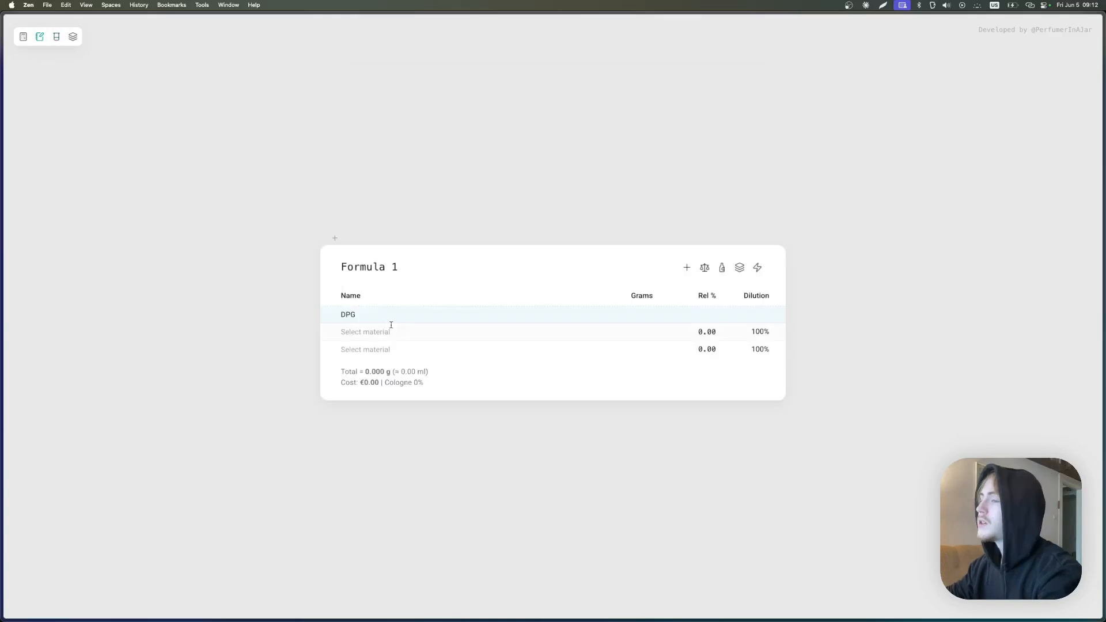
drag(402, 387, 436, 389)
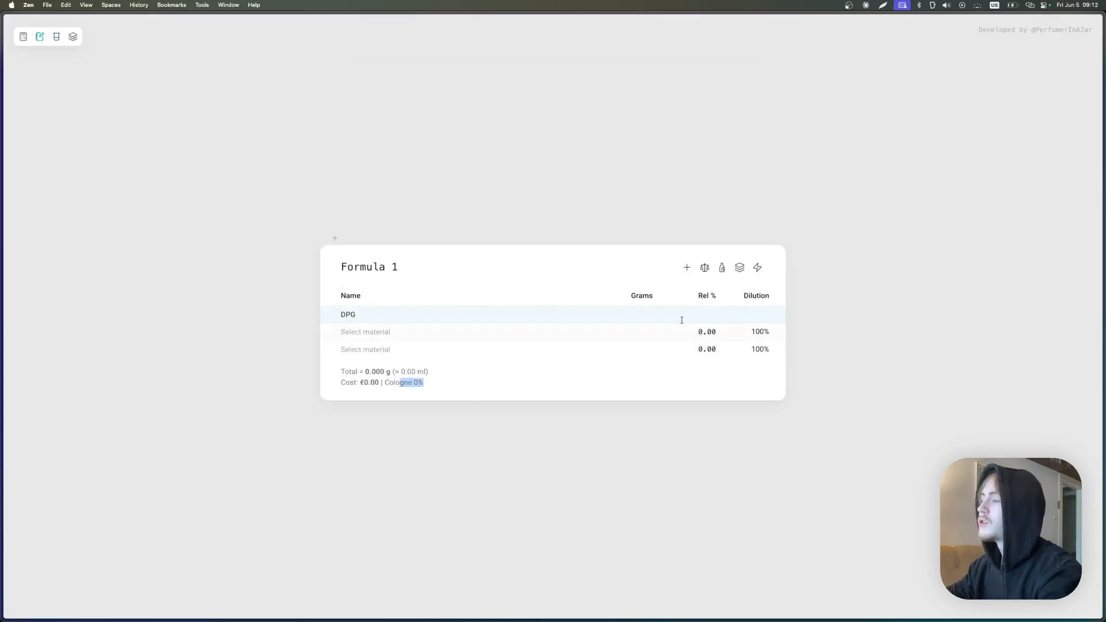
click(835, 294)
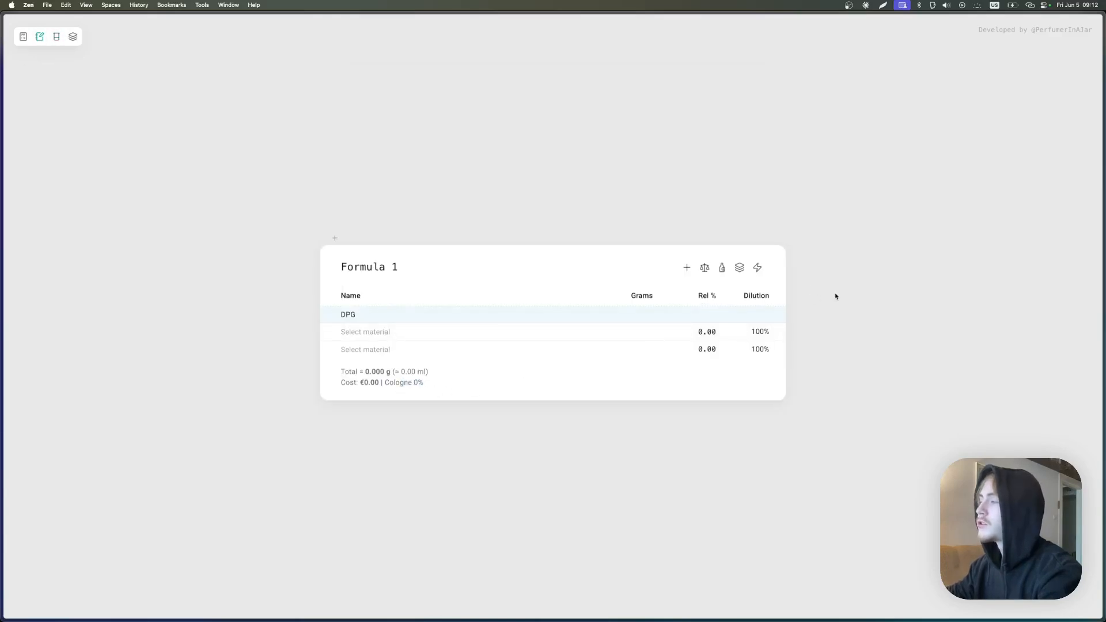
Step: View the options for adding a saved accord, cancel, and copy the Formula 1 table
click(740, 269)
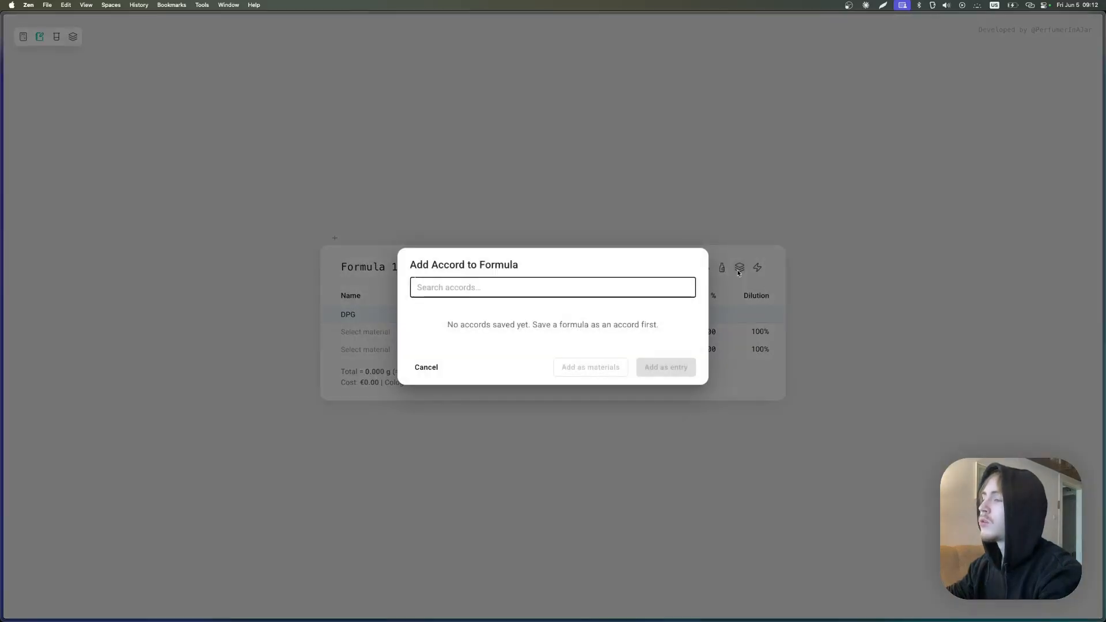
click(432, 369)
click(759, 267)
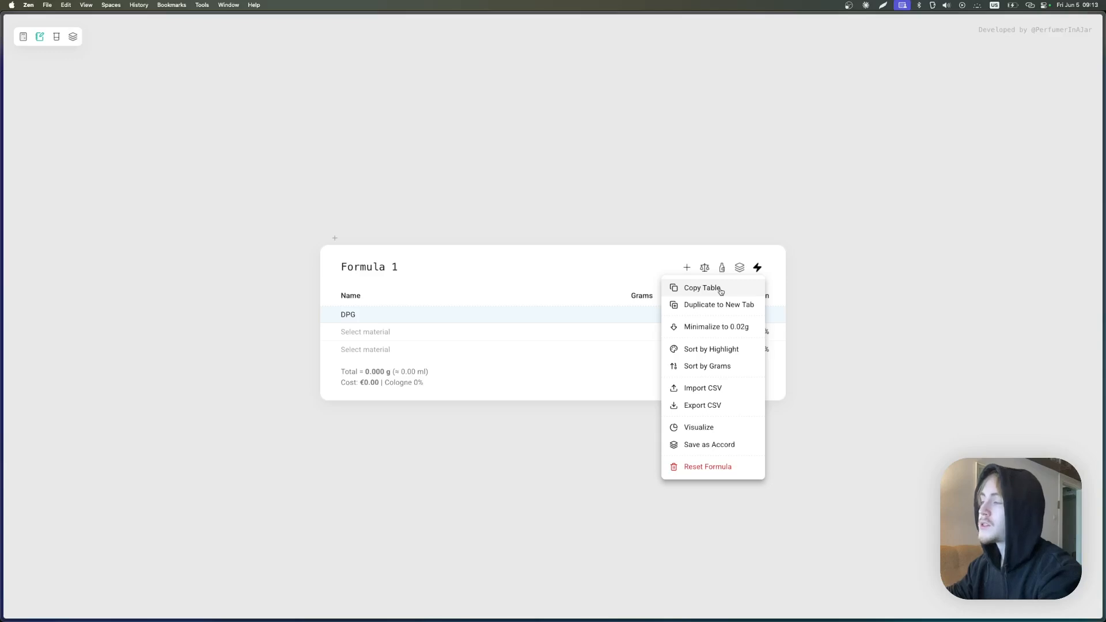
click(721, 292)
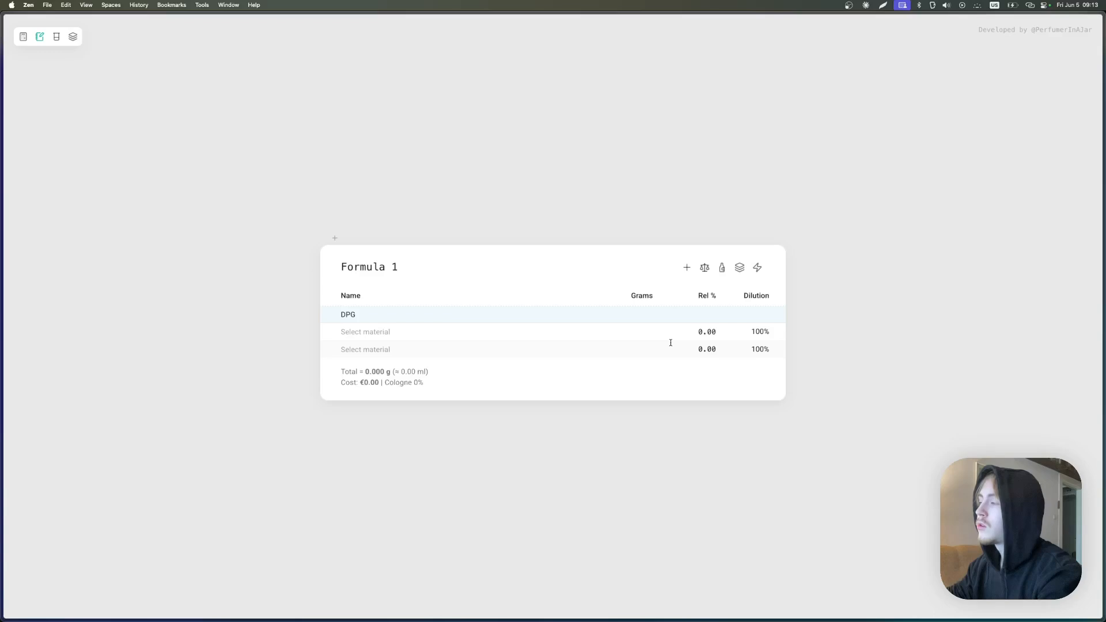
Step: Visualize Formula 1 as a timeline and close the visualization
click(759, 269)
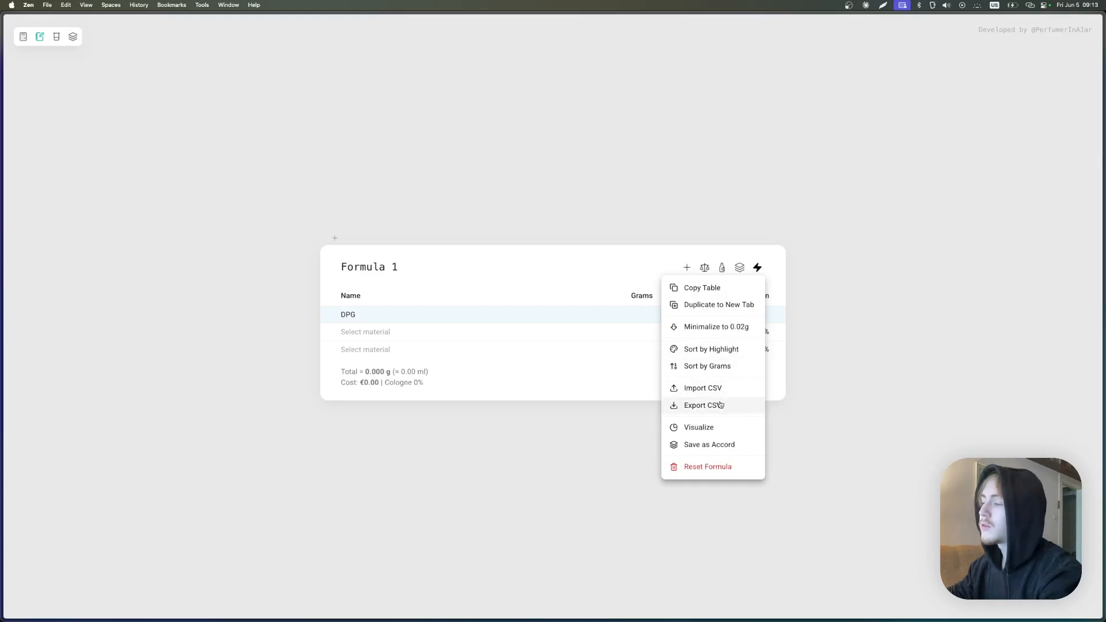
click(731, 429)
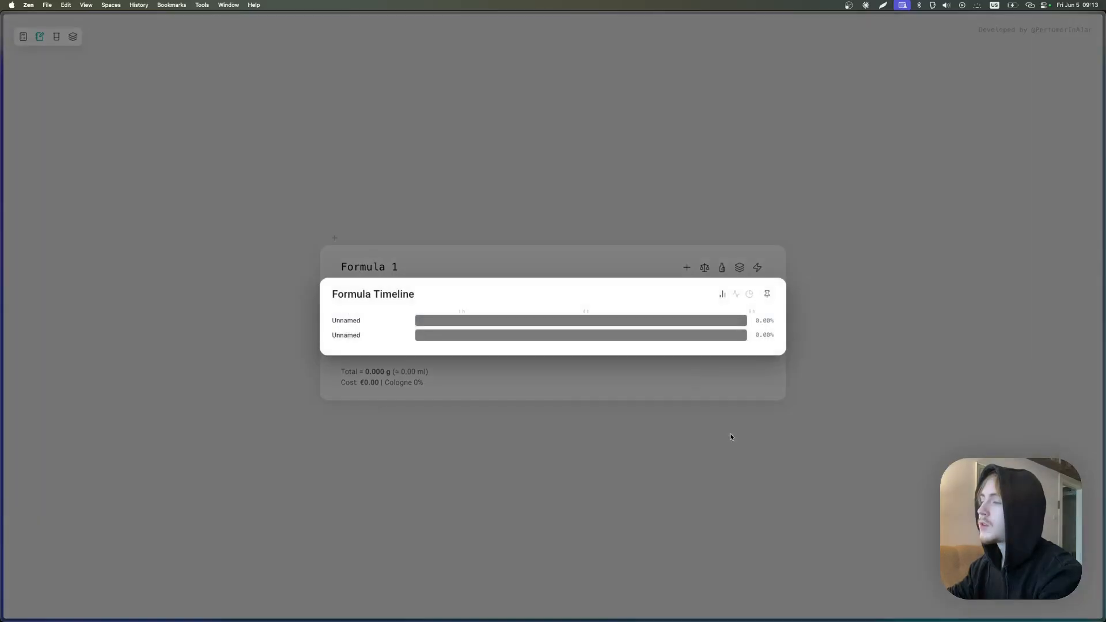
click(737, 300)
click(802, 250)
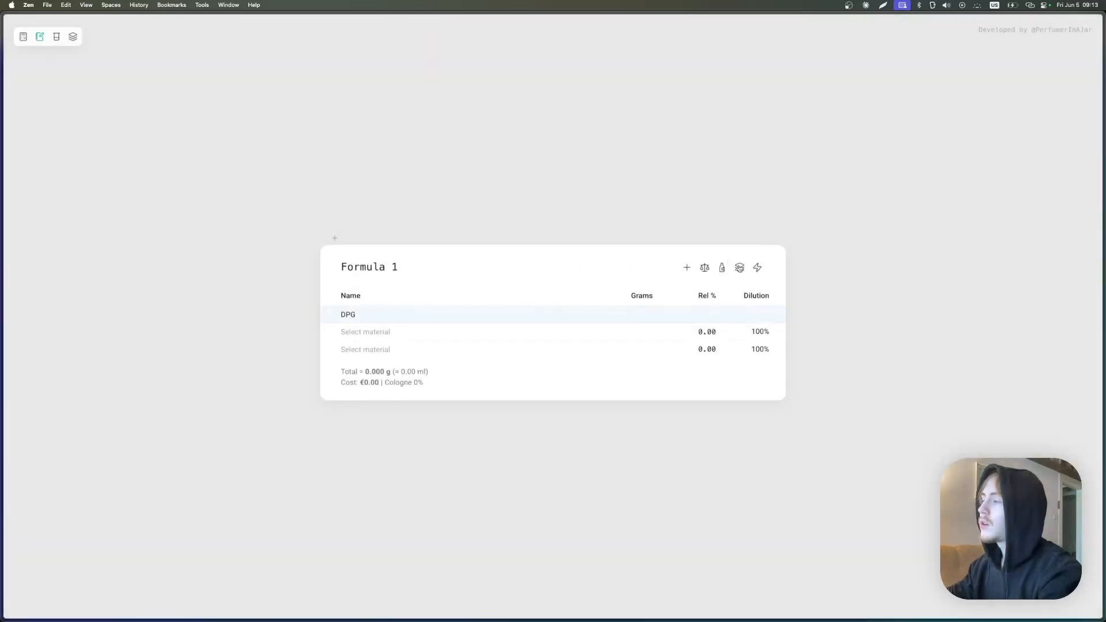
Step: Reset Formula 1 and check the material choices and grams entry of its empty row
click(757, 267)
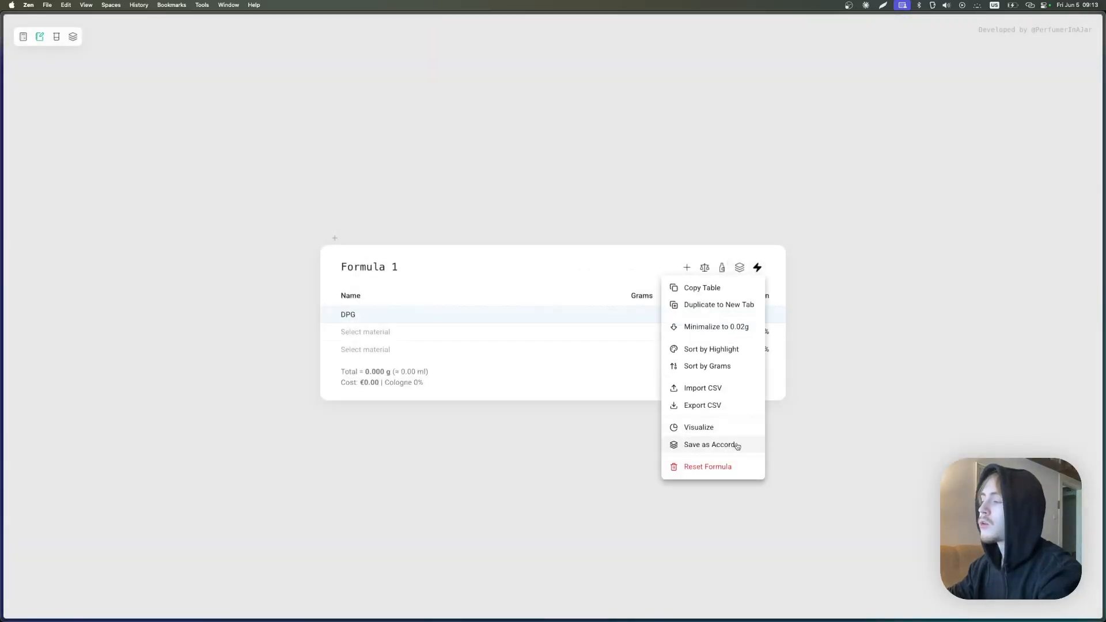
click(678, 468)
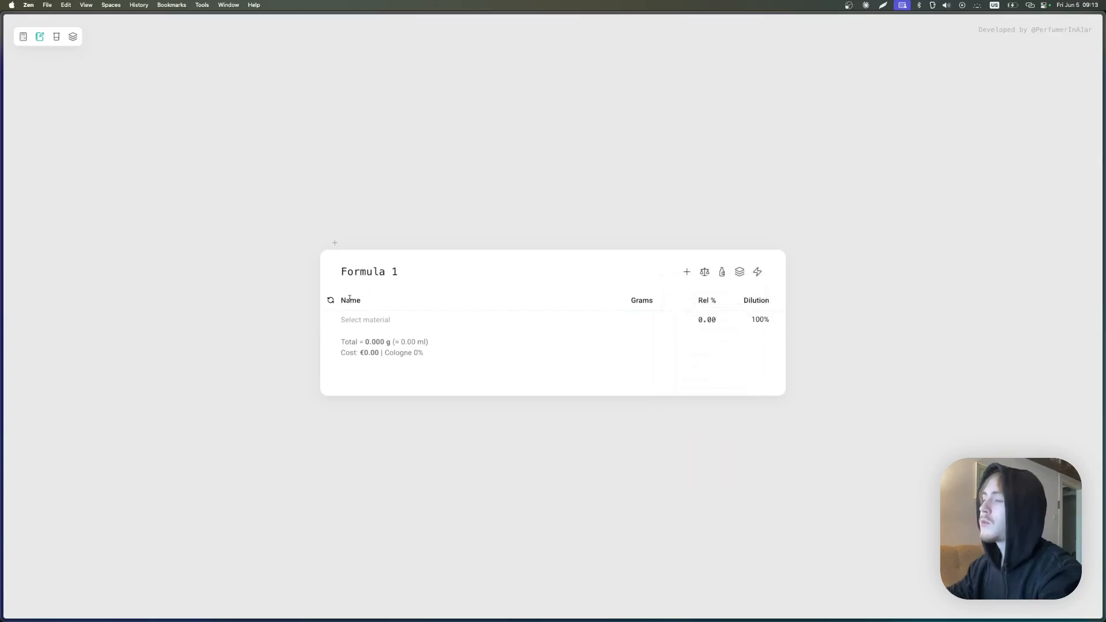
click(348, 320)
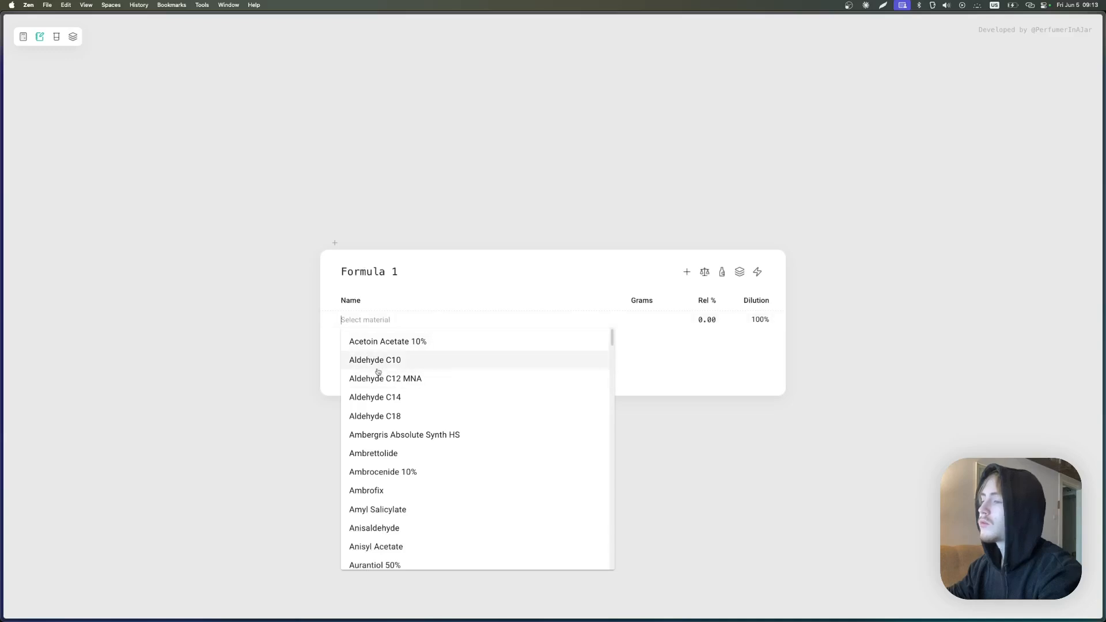
click(644, 321)
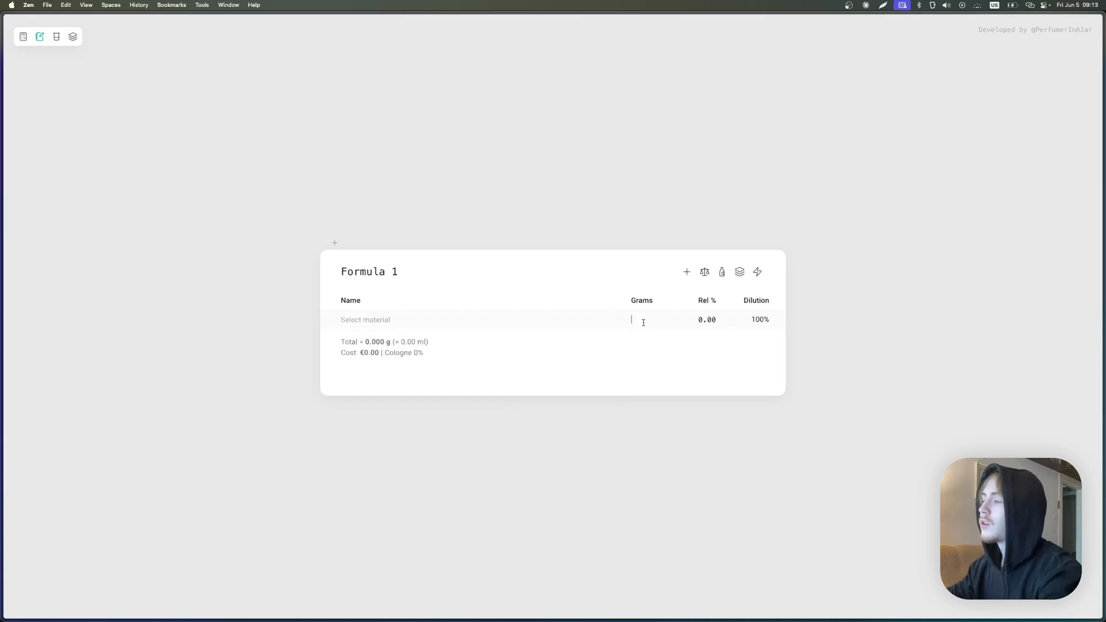
Step: Toggle the formula's percentage display between relative and absolute, ending on relative
click(709, 301)
click(708, 302)
click(709, 304)
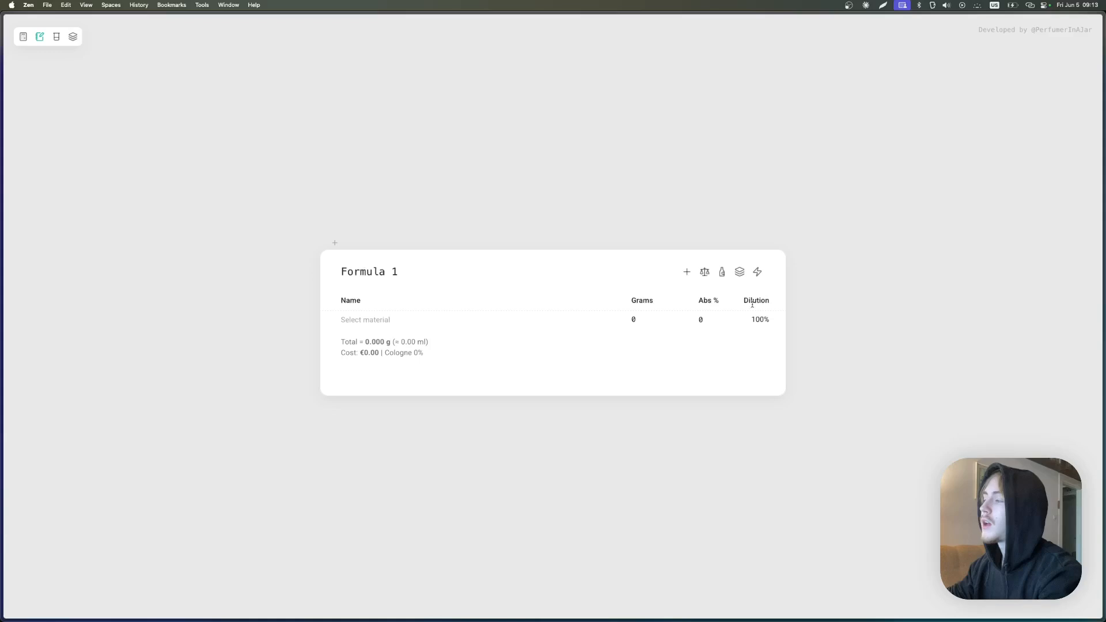
click(704, 304)
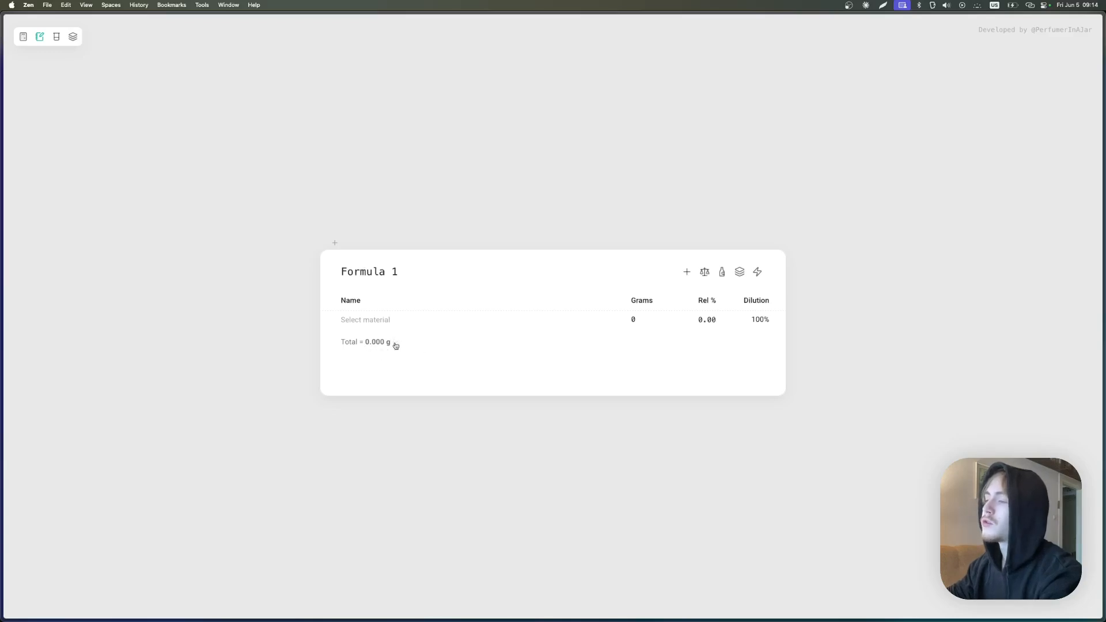
Step: Add Bergamot FCF as the material in Formula 1's empty row and set its amount to 10 grams
click(383, 321)
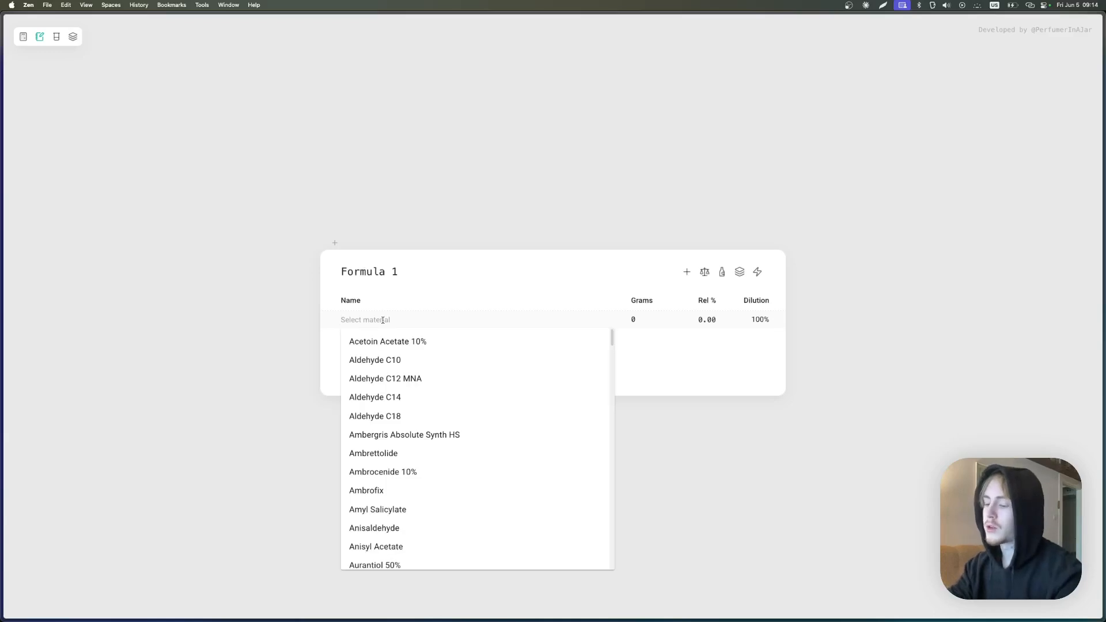
text(Berga)
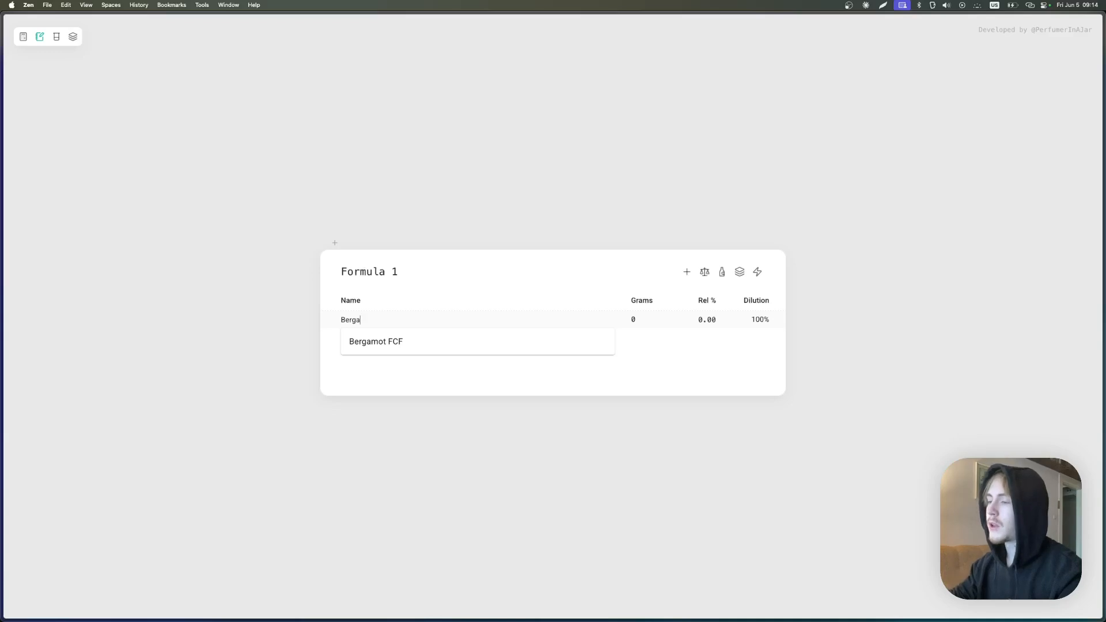
key(Down)
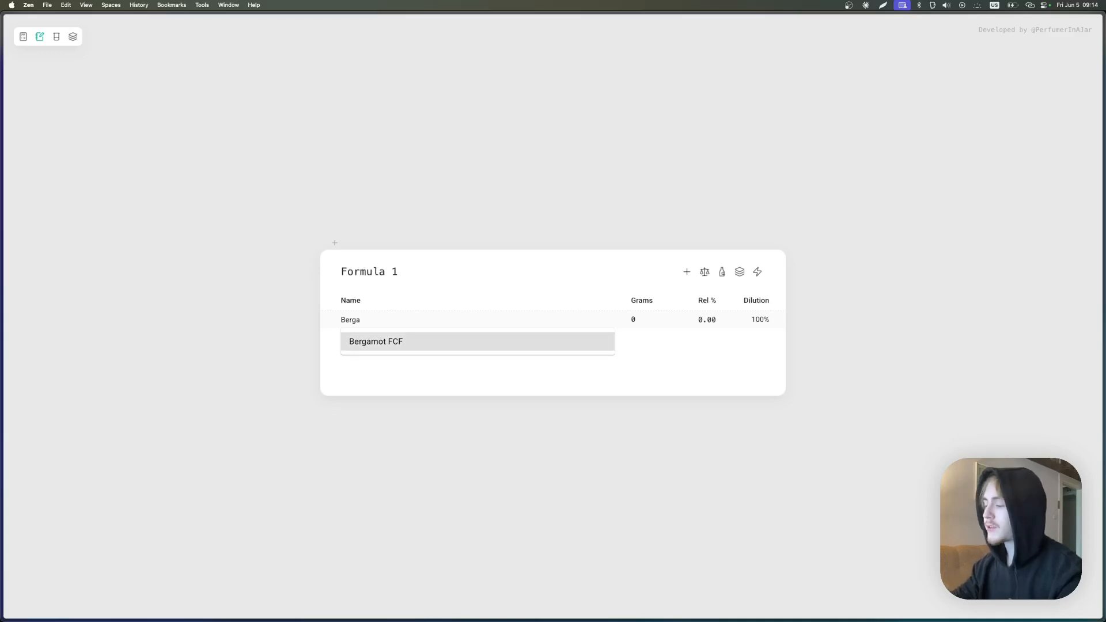
key(Return)
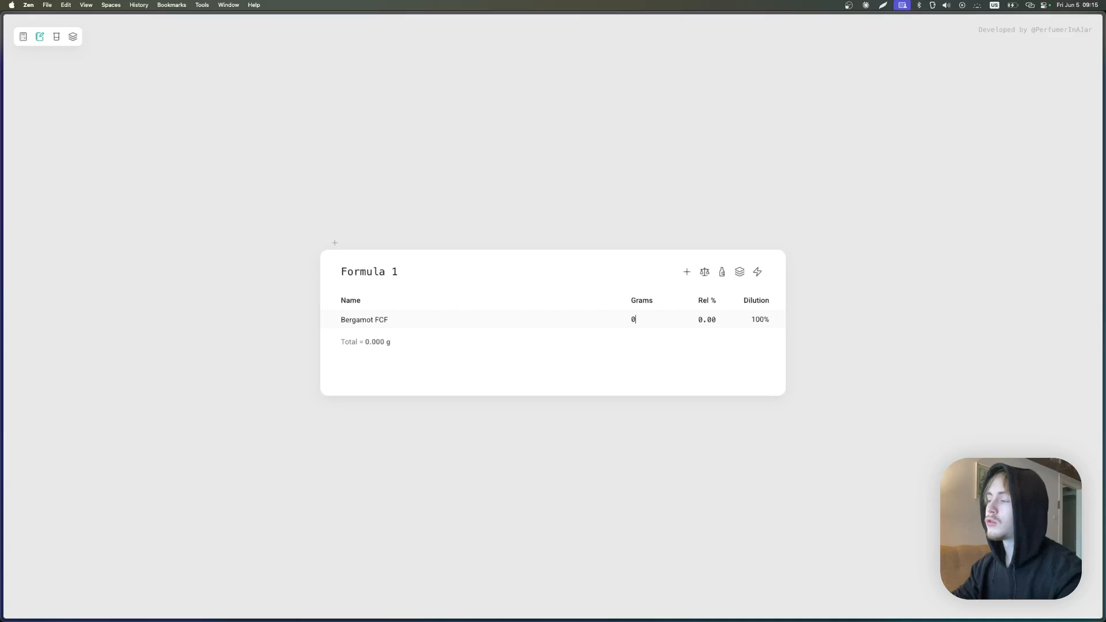
key(Tab)
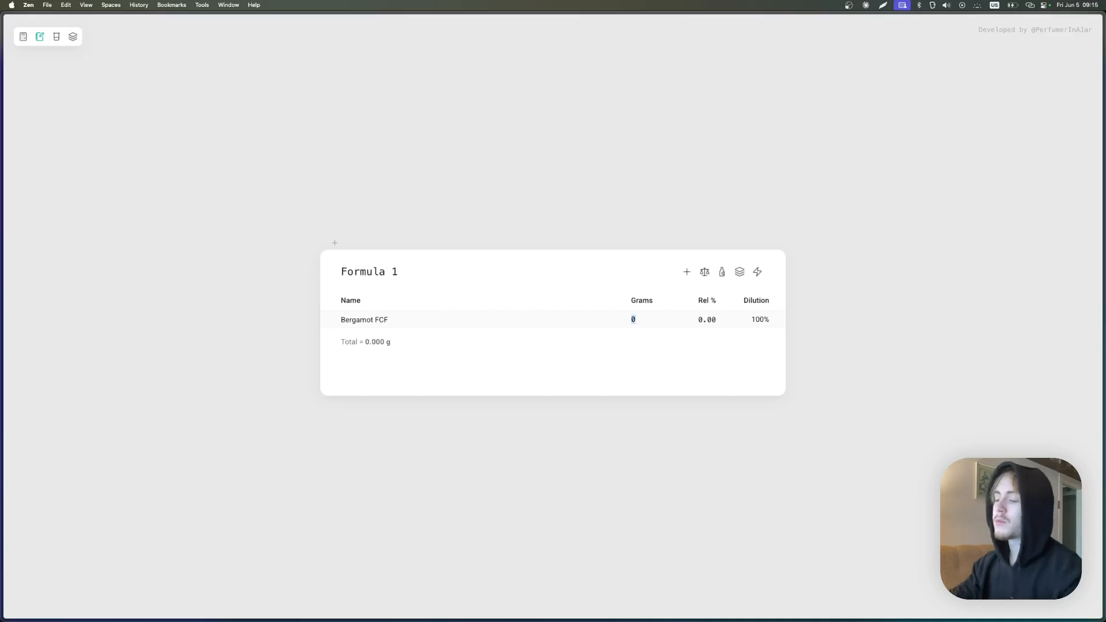
text(10)
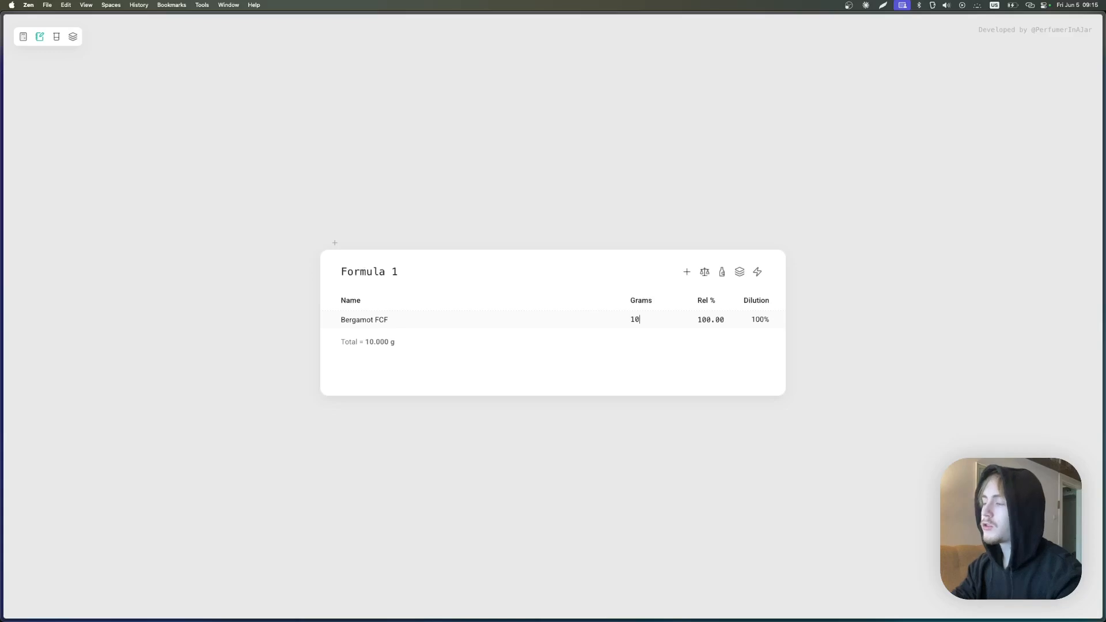
Step: Try arithmetic in Bergamot FCF's grams entry: add 10, subtract 4, and multiply by 4
text(+)
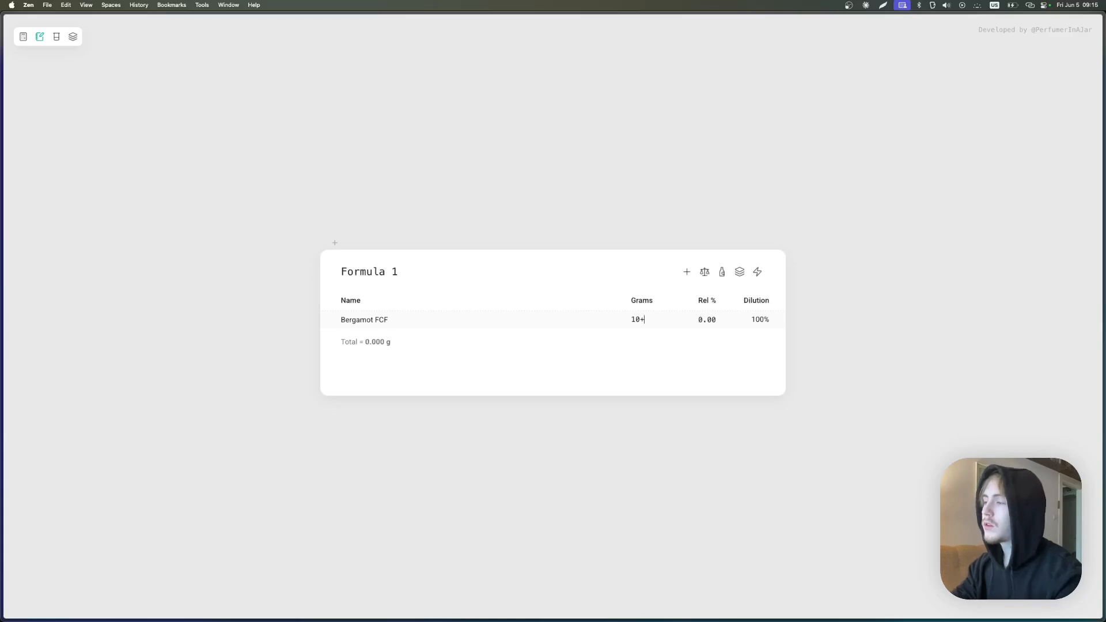
text(10)
key(BackSpace)
key(BackSpace)
key(BackSpace)
text(-4)
key(Return)
text(*4)
key(Return)
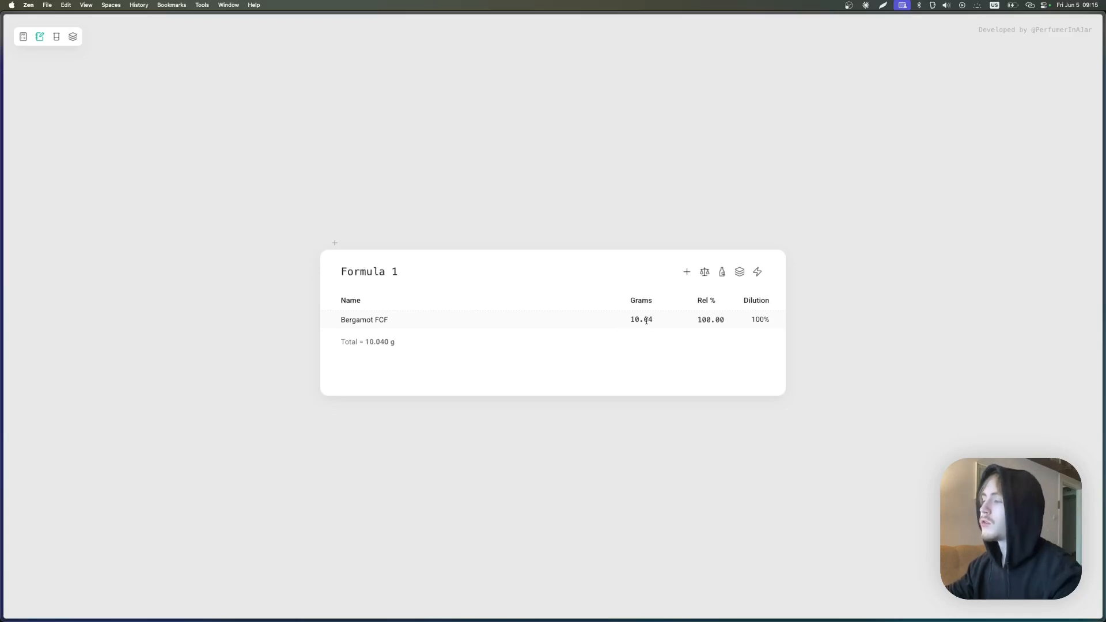
Step: Try the 10%, 1% and 100% presets, a custom 3% and the weight-update option in Bergamot FCF's dilution settings, and cancel
click(759, 319)
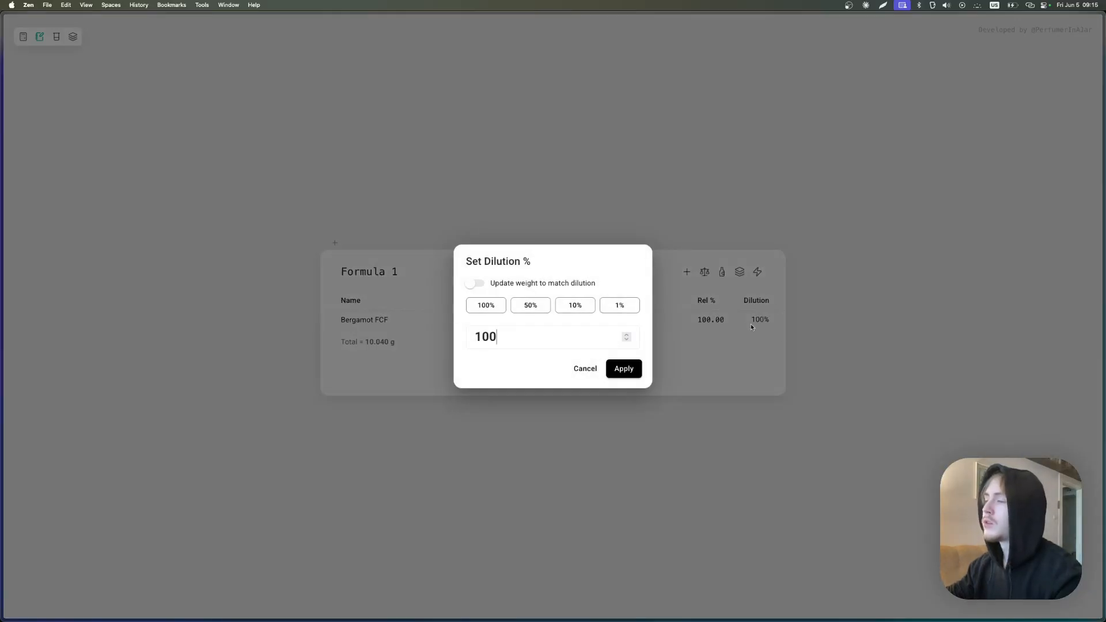
click(573, 306)
click(619, 307)
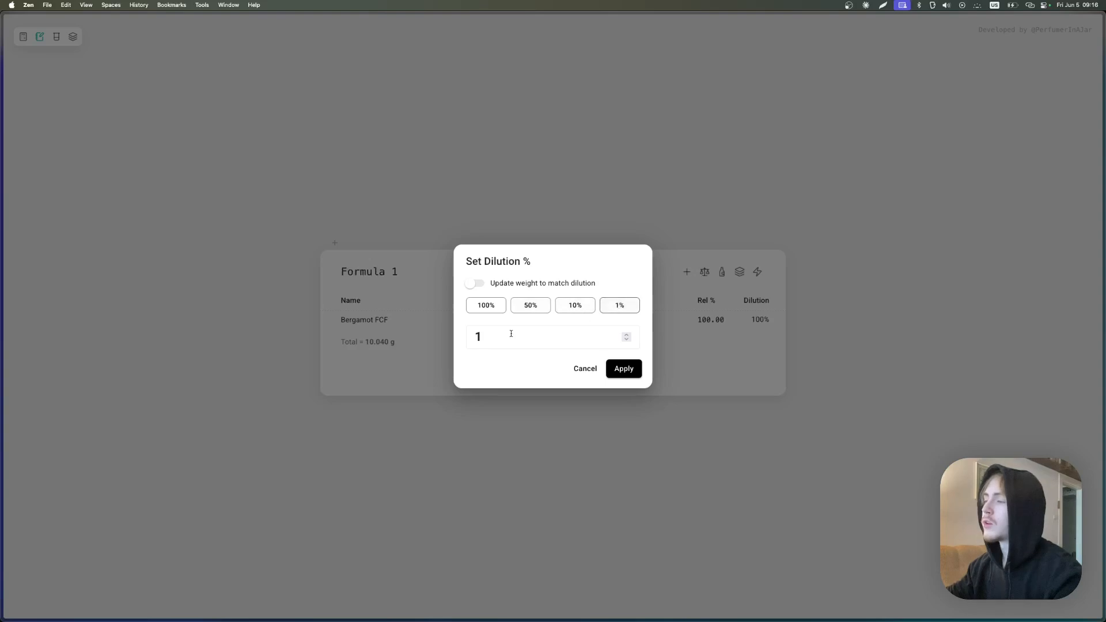
drag(477, 336, 523, 336)
text(3)
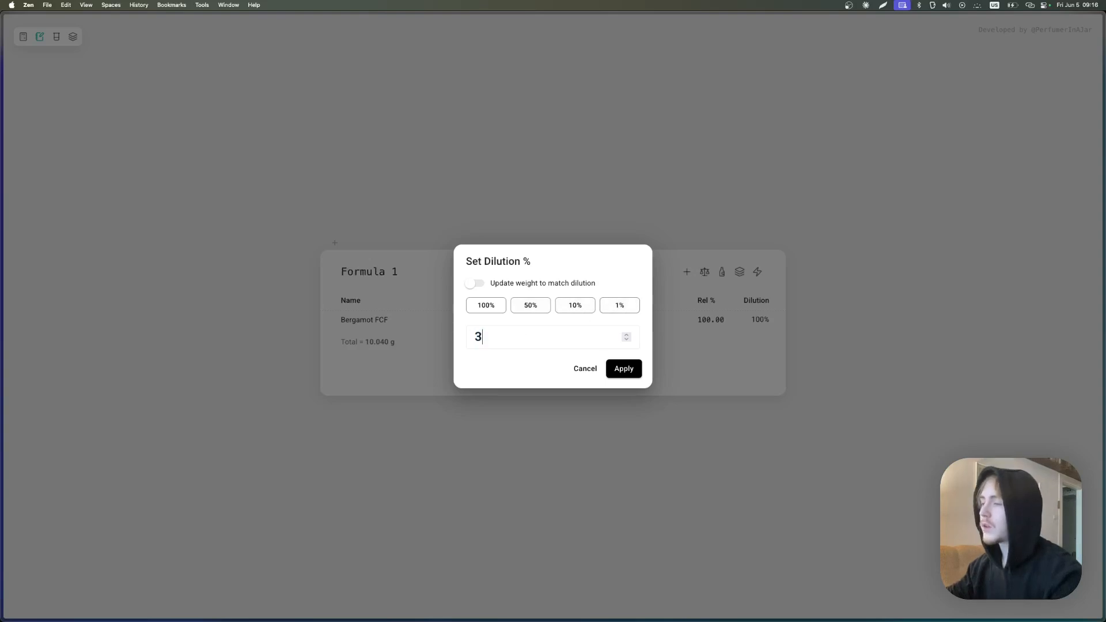
click(486, 306)
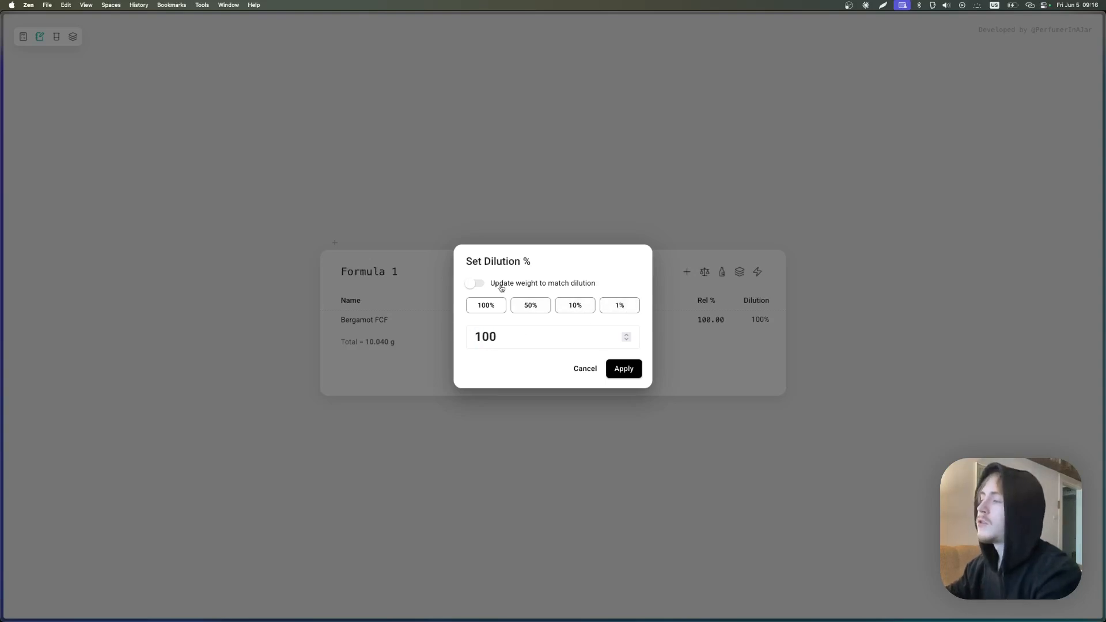
click(501, 288)
click(502, 287)
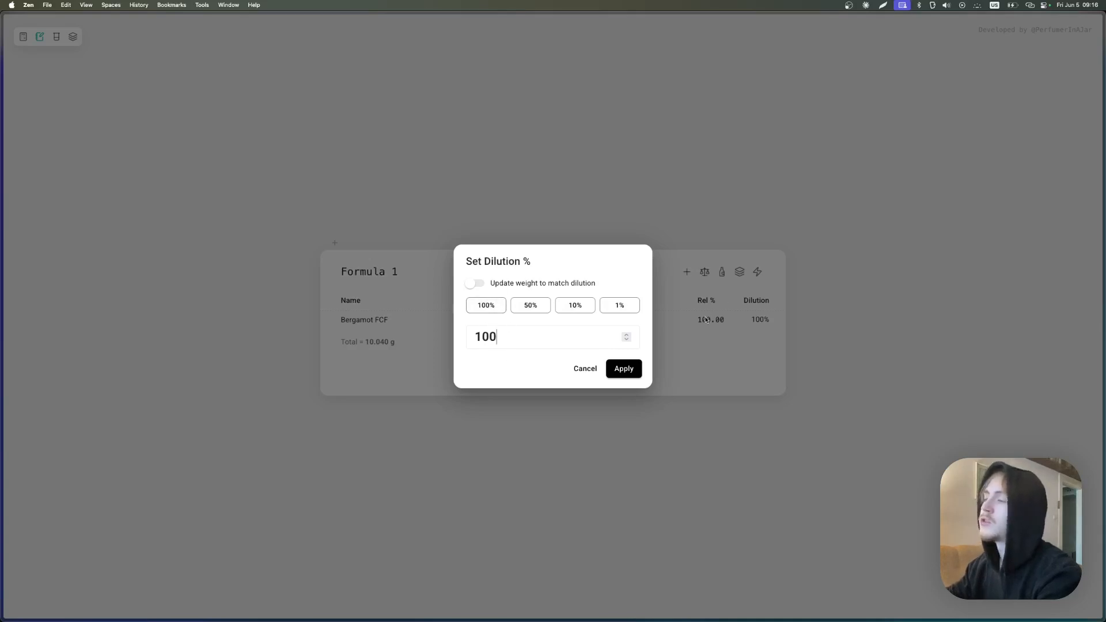
click(594, 369)
Step: Set Bergamot FCF's amount to 10 grams and dilute it to 50% with the weight updated to match the dilution
click(638, 319)
right_click(398, 321)
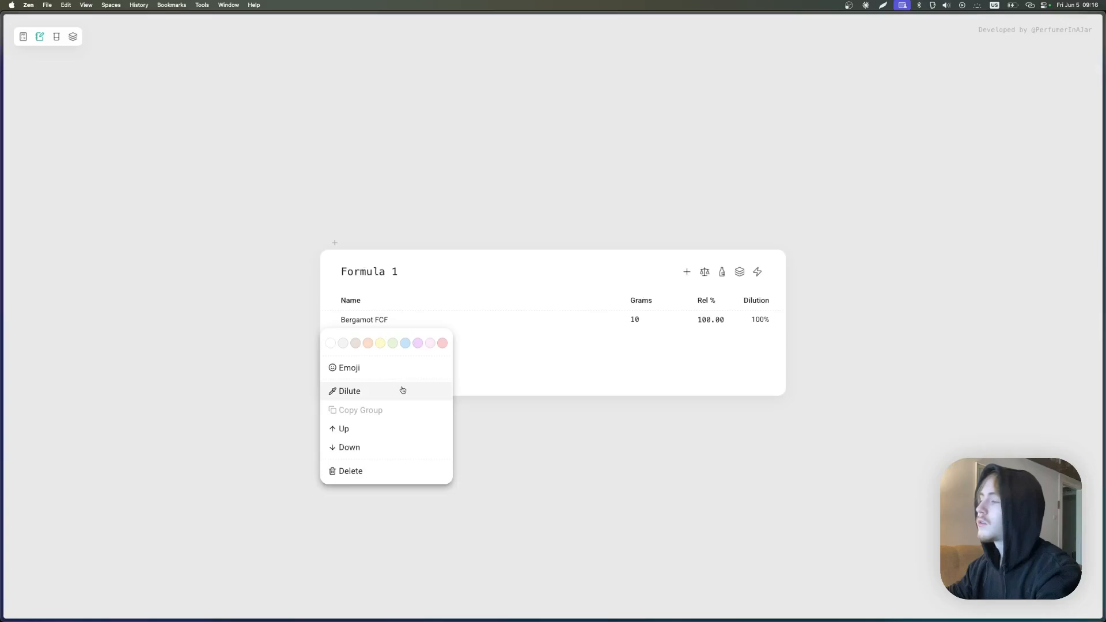
click(405, 389)
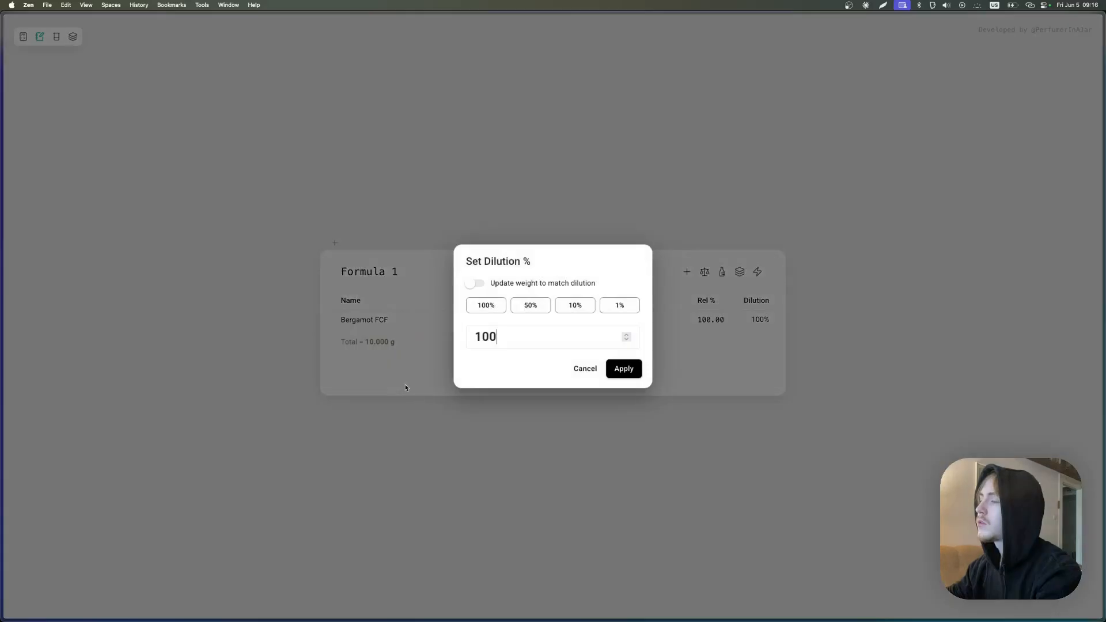
click(531, 305)
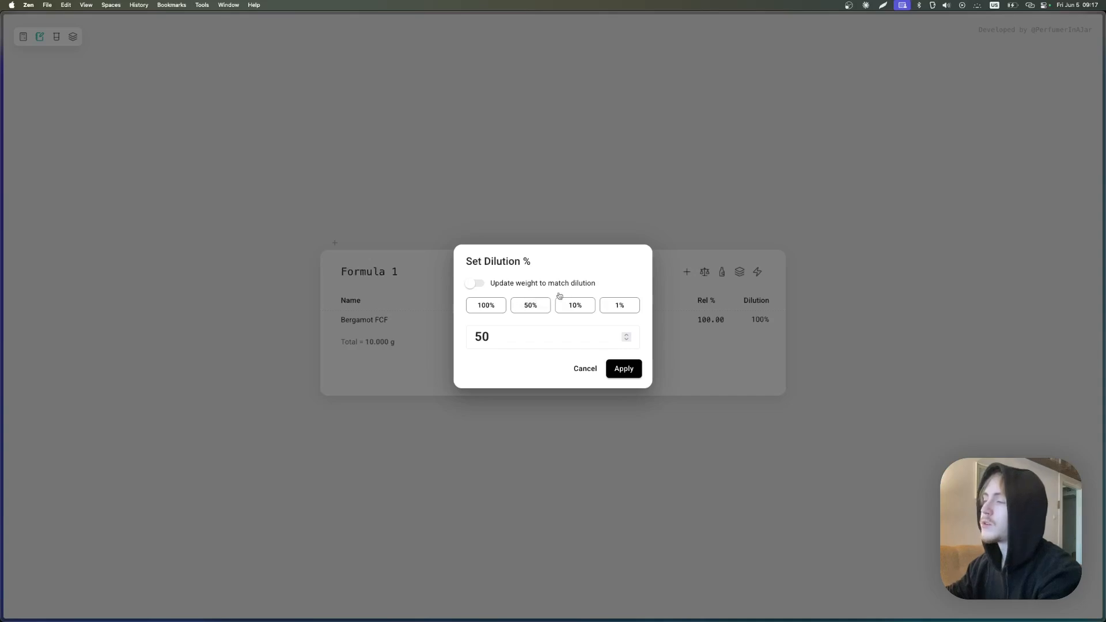
click(551, 284)
click(624, 369)
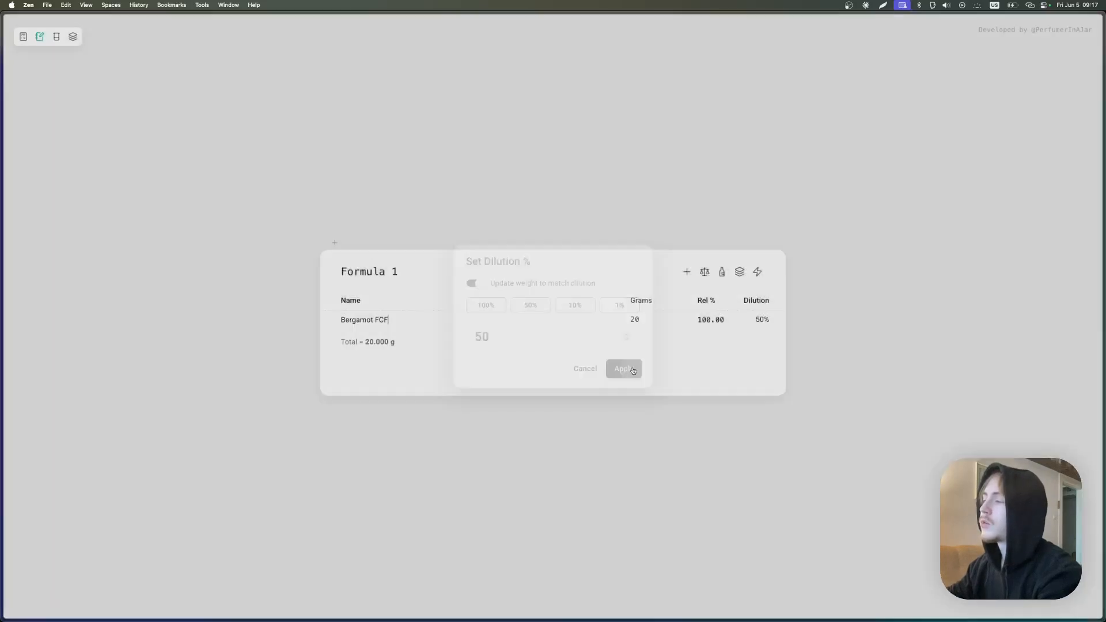
drag(631, 322, 637, 324)
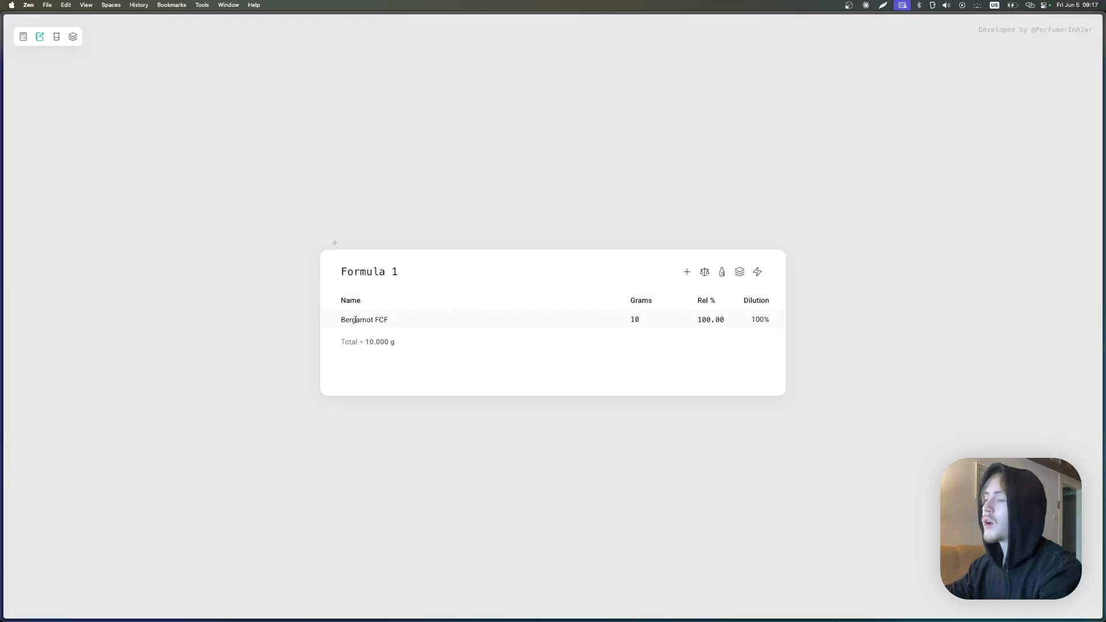
Step: Try an orange highlight and a lemon emoji on the Bergamot FCF row and check its Copy Group option
right_click(365, 320)
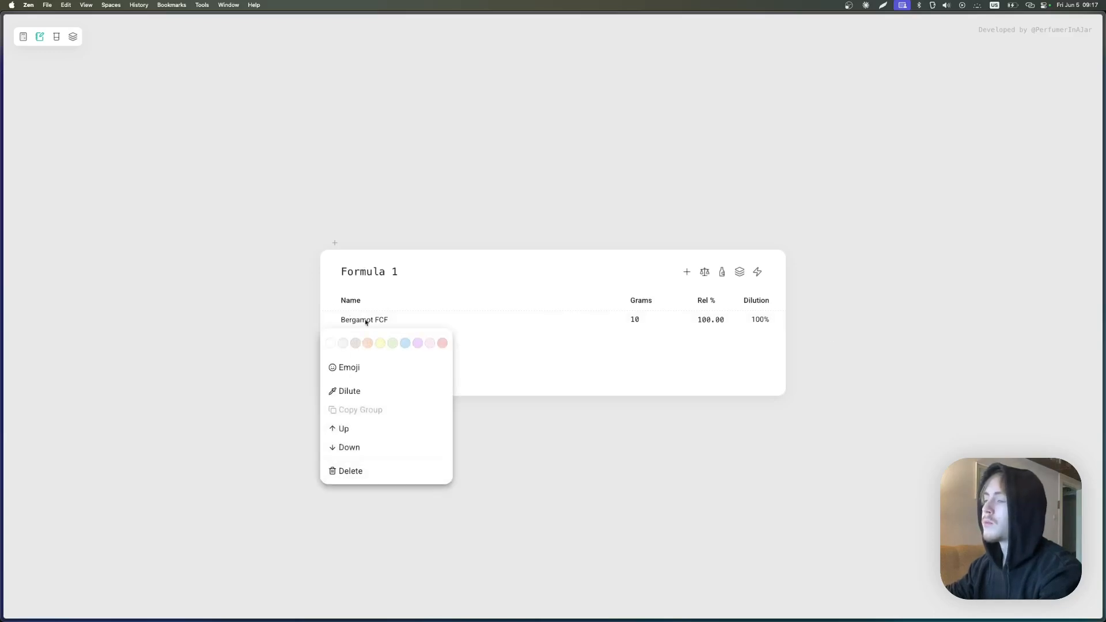
click(368, 343)
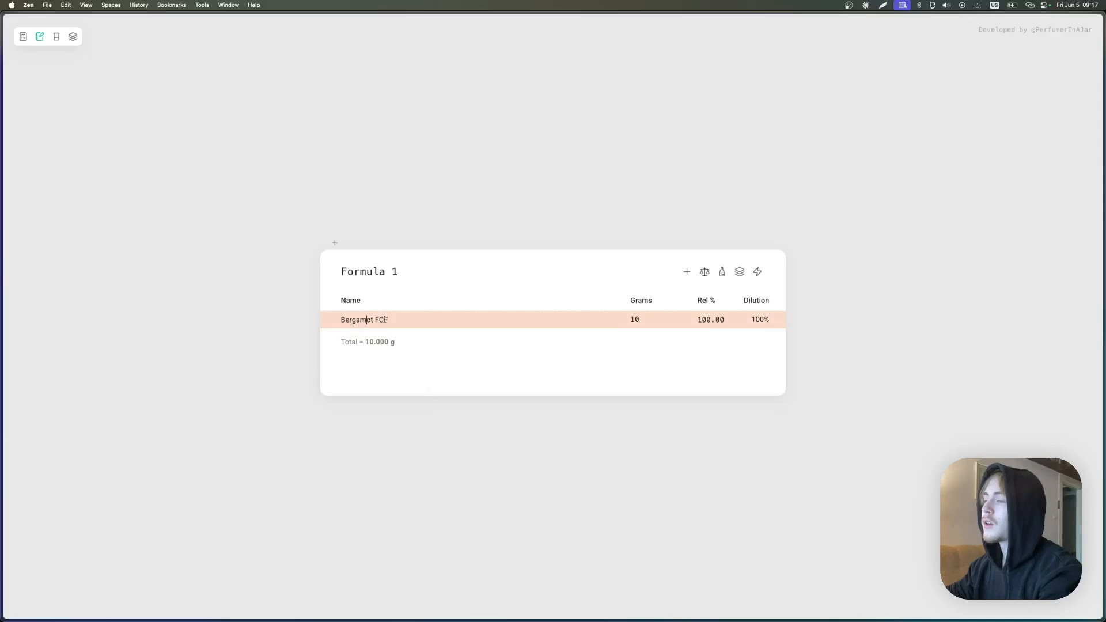
right_click(375, 319)
click(358, 372)
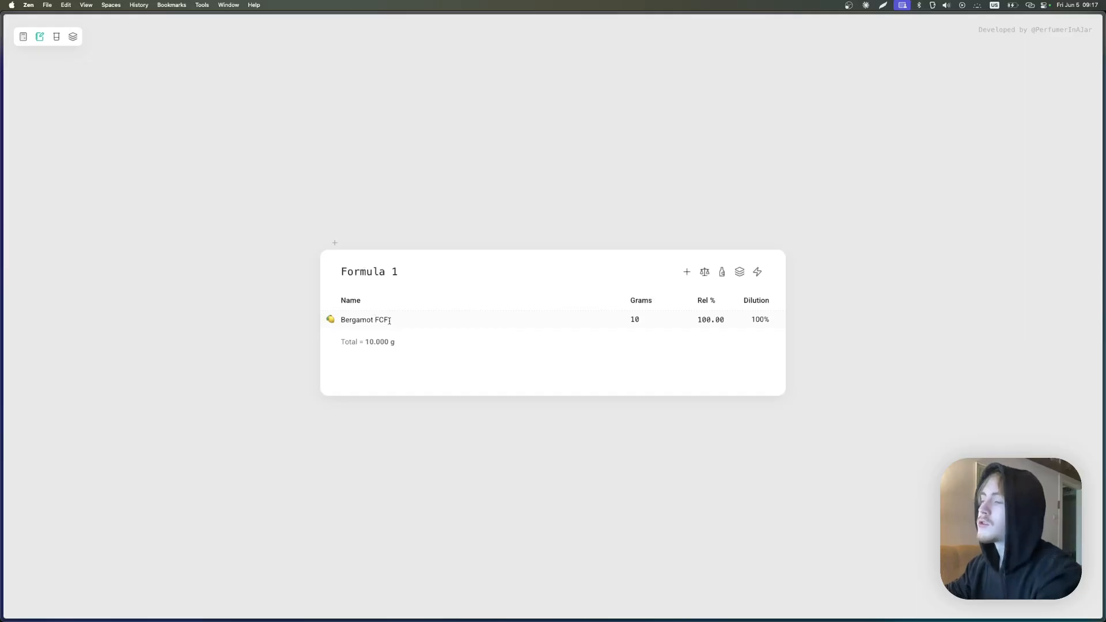
right_click(389, 321)
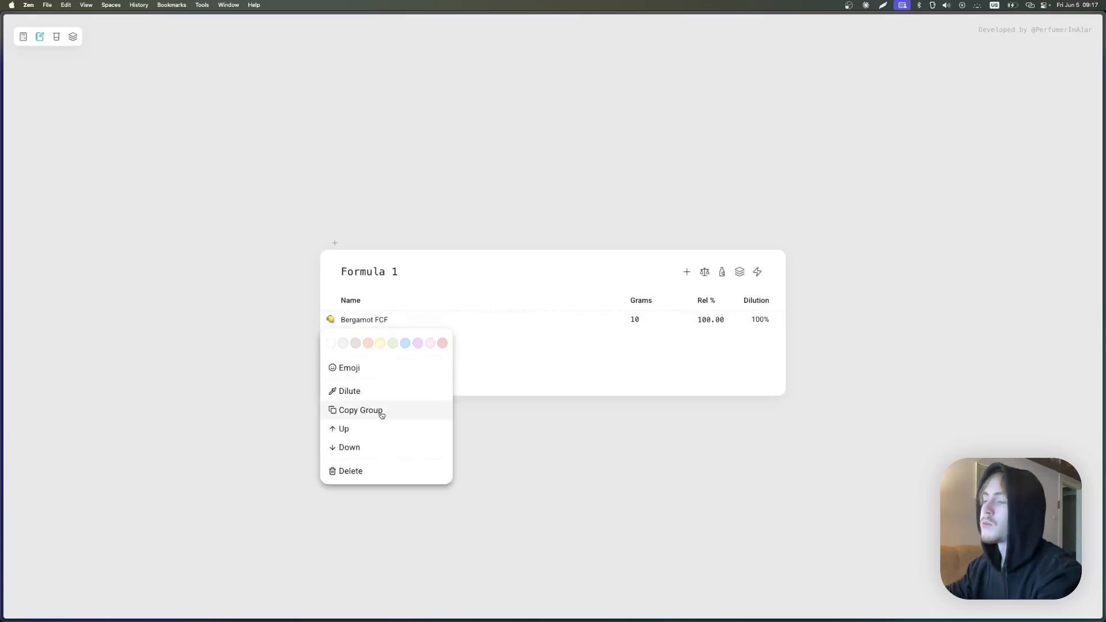
click(517, 422)
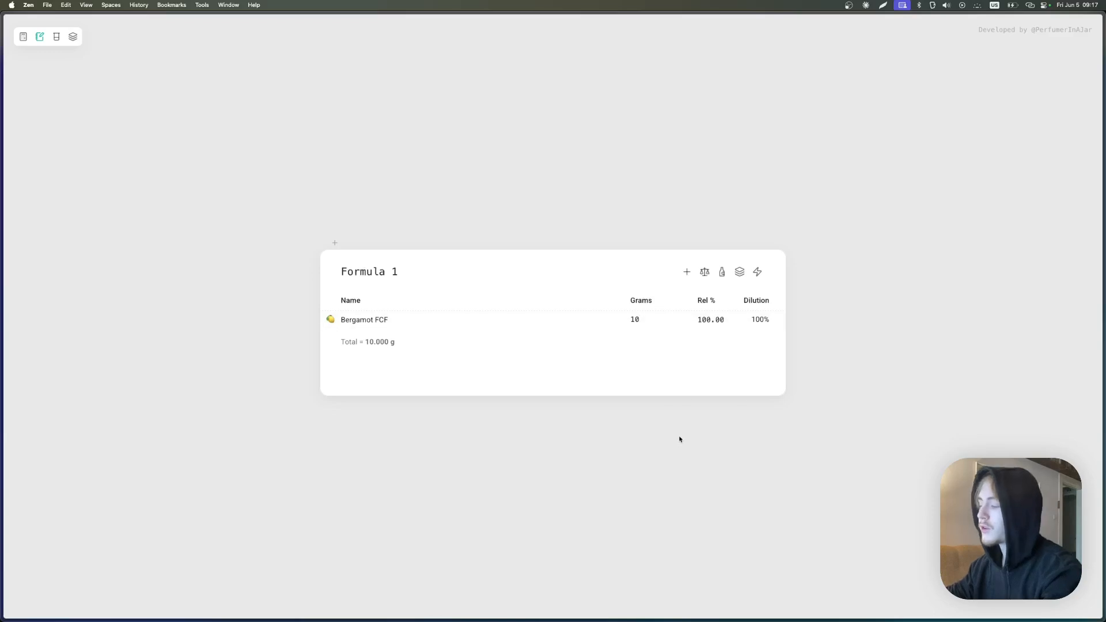
Step: Add Lemon Oil Ultra at 3 grams and Pepper Black CO2 at 2 grams as new rows in Formula 1
key(Return)
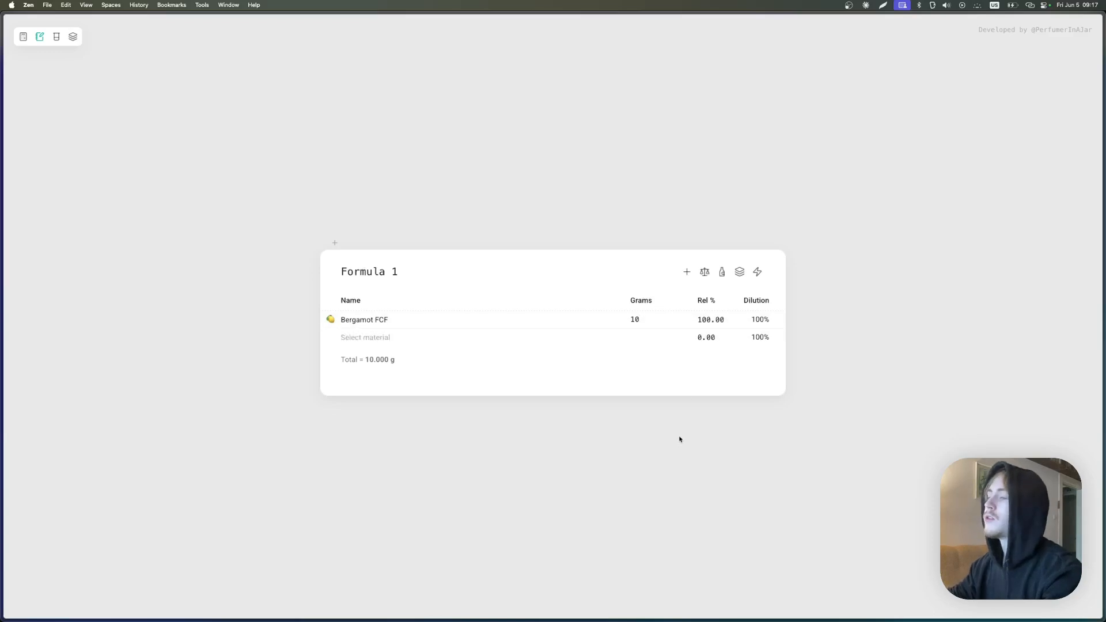
text(lemon)
key(Return)
text(3)
key(Return)
text(black)
key(Return)
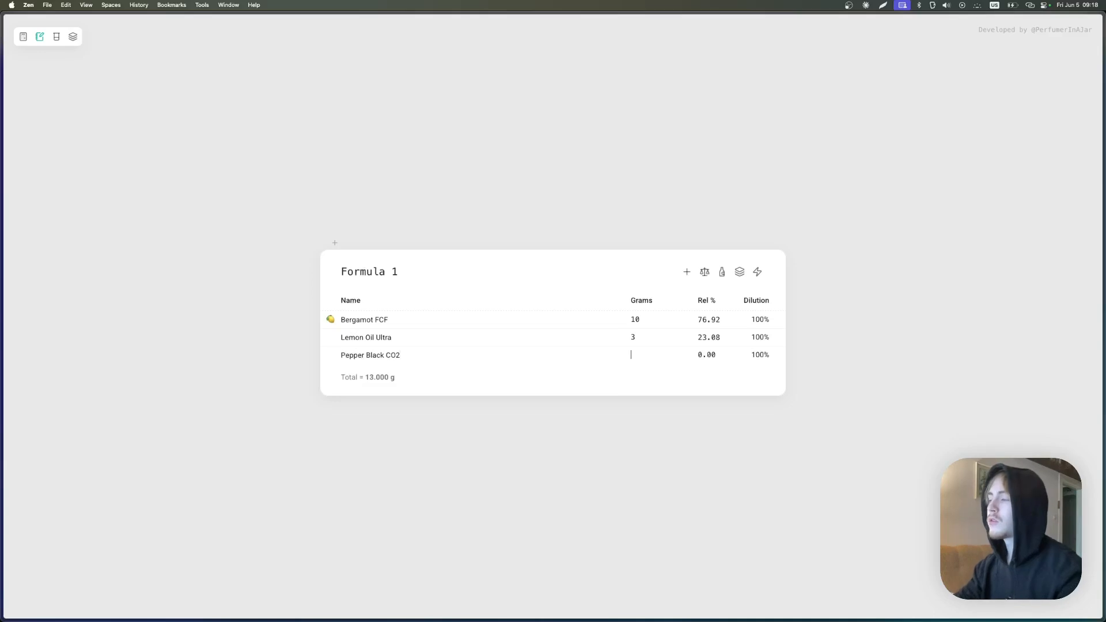
text(2)
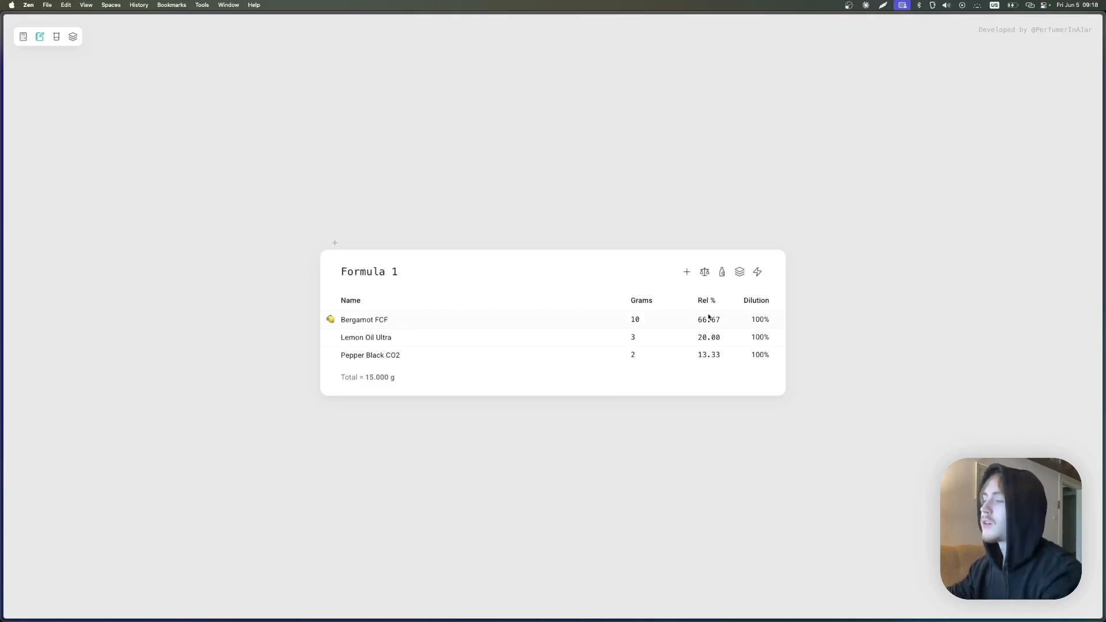
Step: Remove the emoji from the Bergamot FCF row
click(331, 321)
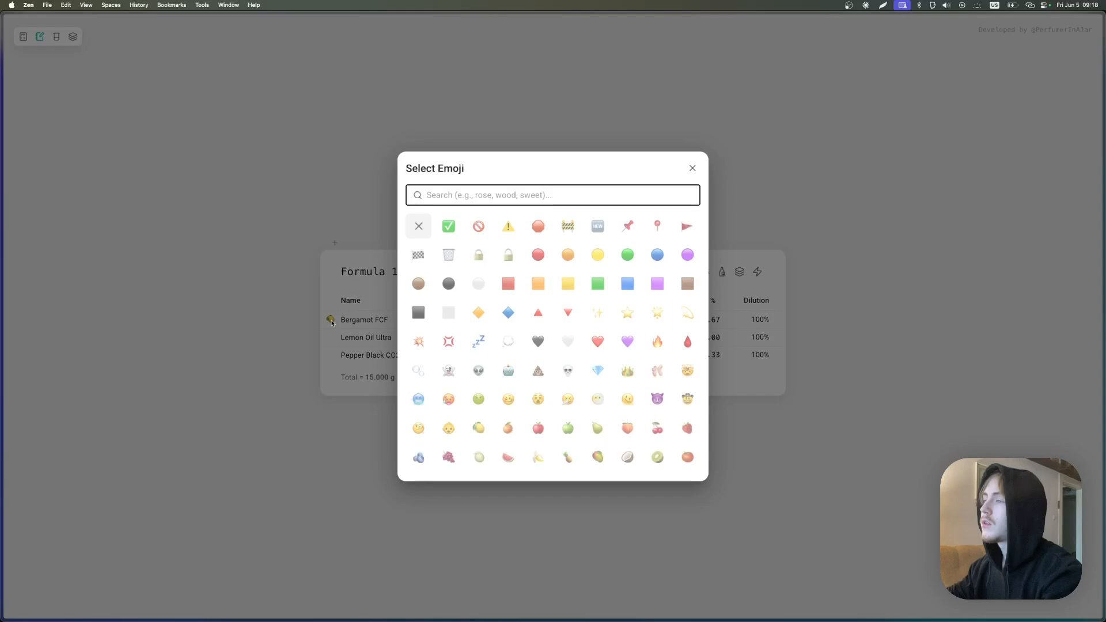
click(419, 227)
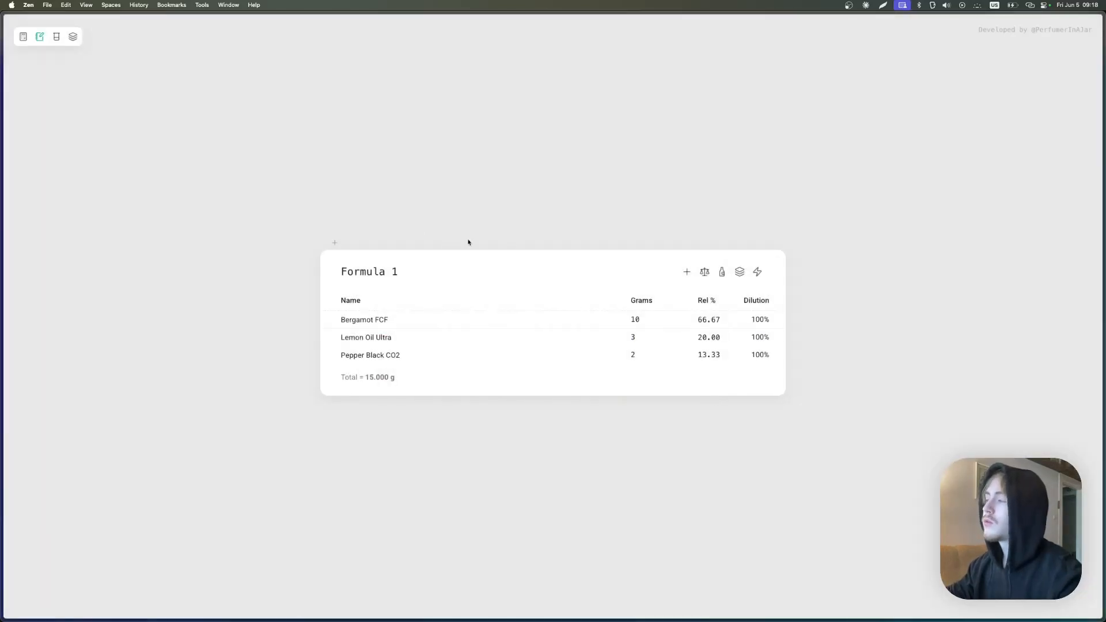
Step: Visualize Formula 1 and compare its bar chart and timeline views, ending on the timeline
click(756, 271)
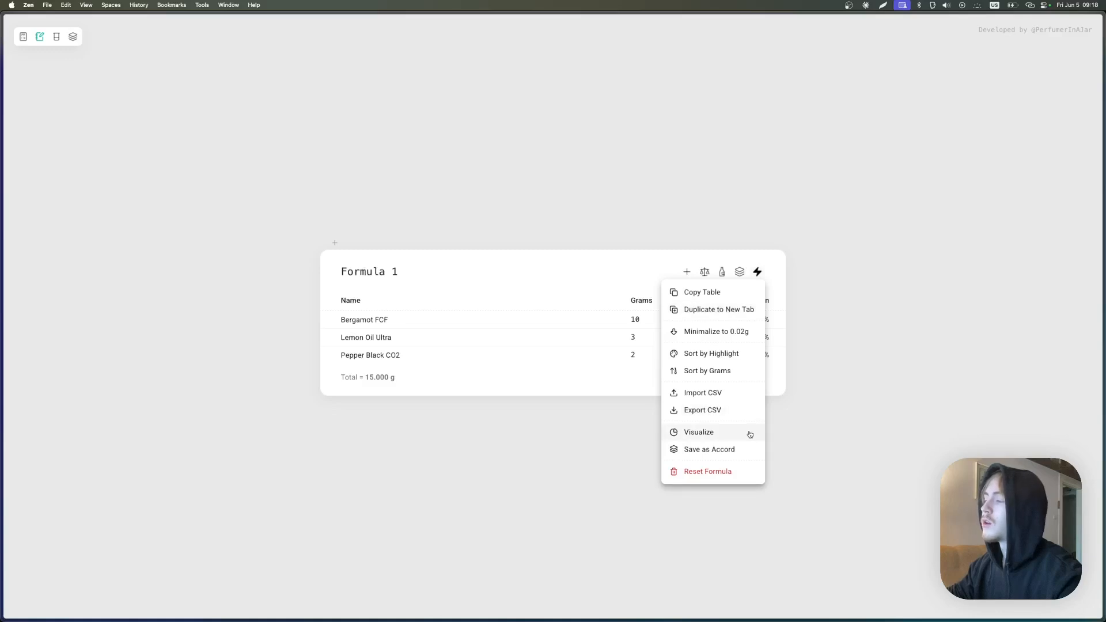
click(840, 351)
key(v)
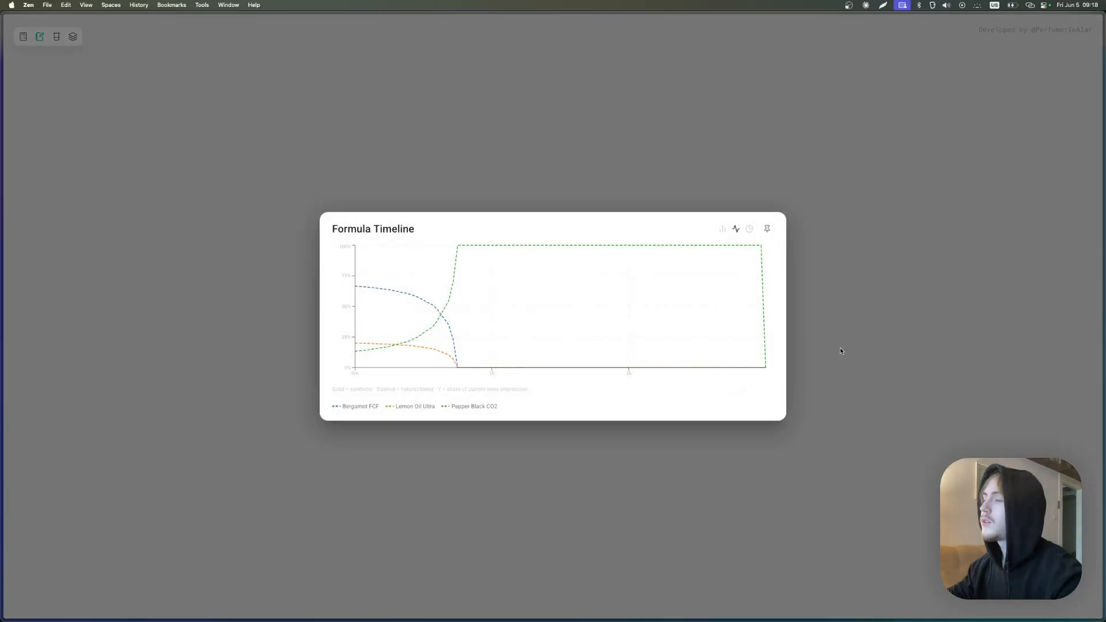
click(723, 229)
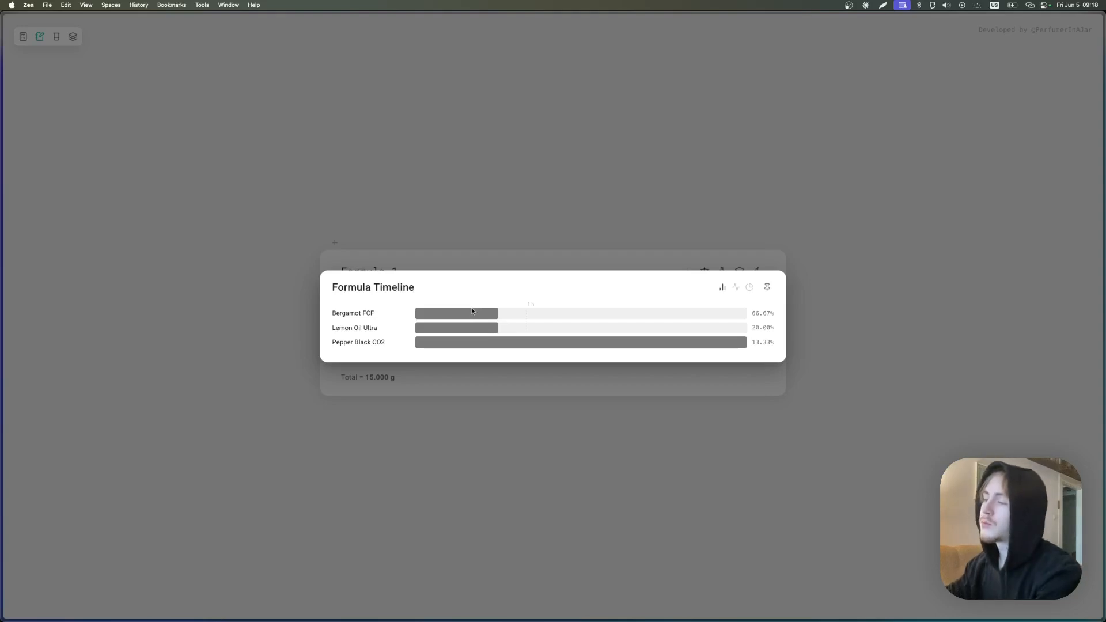
click(736, 287)
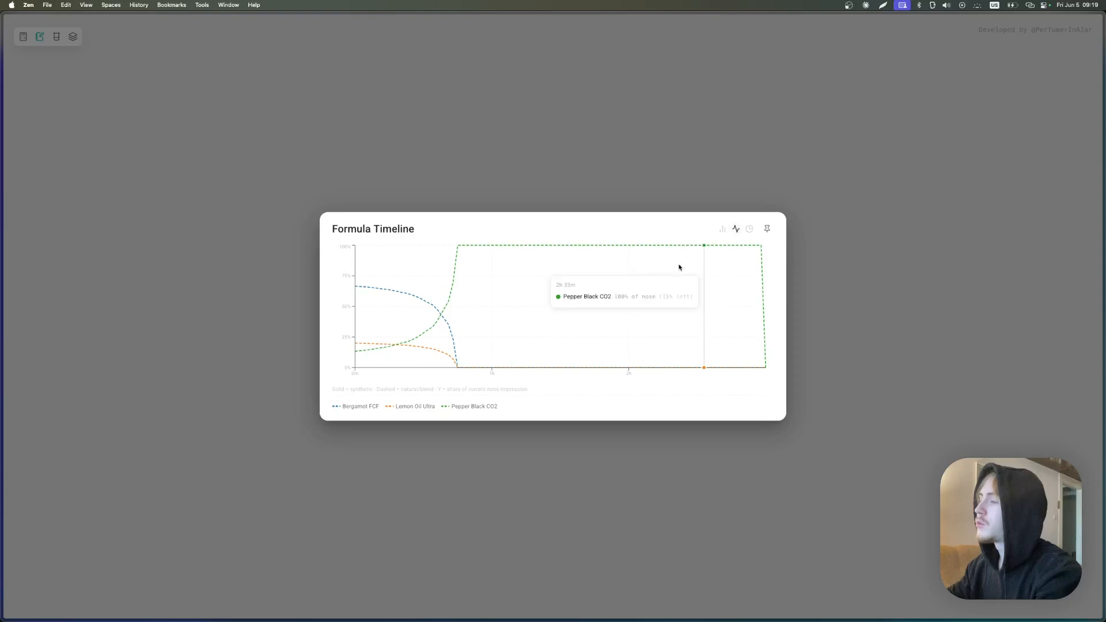
click(722, 229)
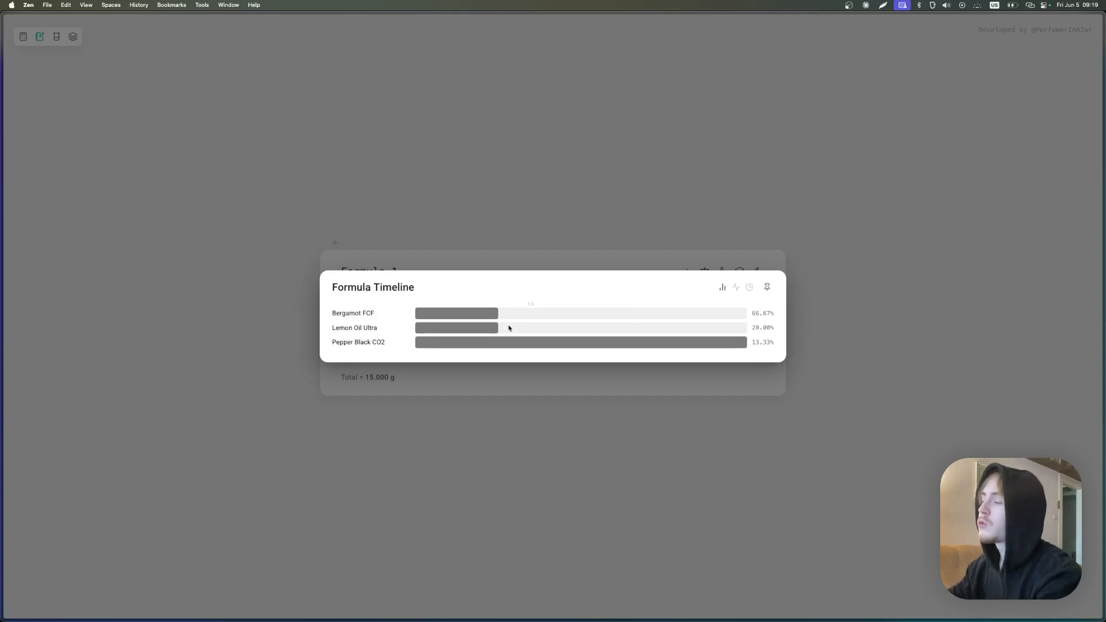
click(737, 287)
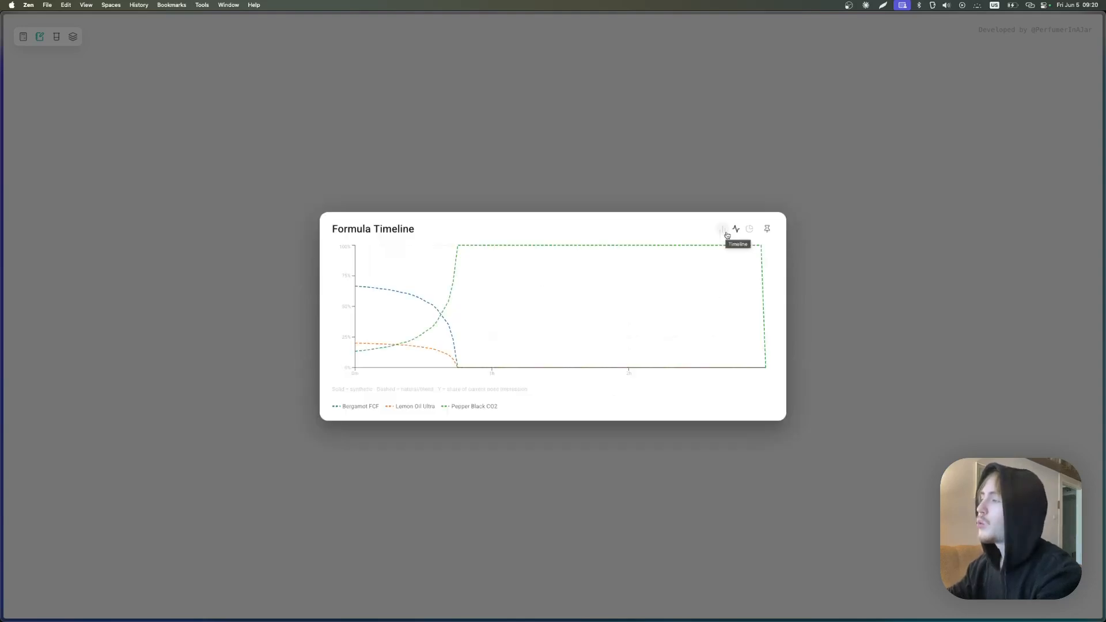
Step: Pin the formula timeline beside the Formula 1 table and inspect the readings along its curves
click(767, 230)
mouse_move(780, 313)
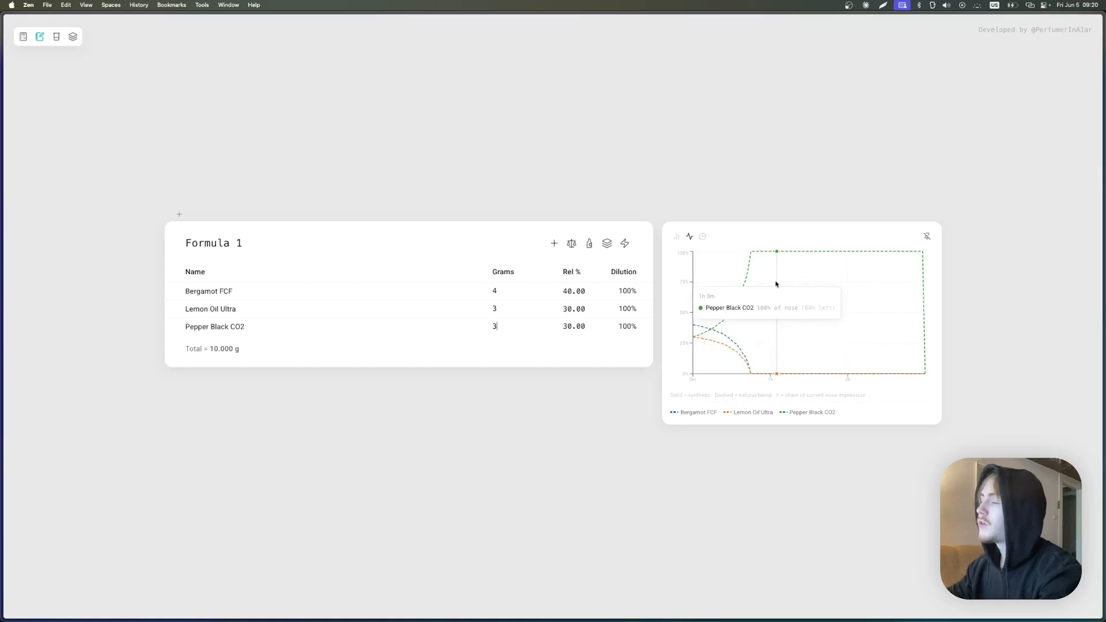
Step: Switch the pinned visualization to the bar chart, and set Bergamot FCF's lifespan to 20 minutes in the materials library
click(678, 239)
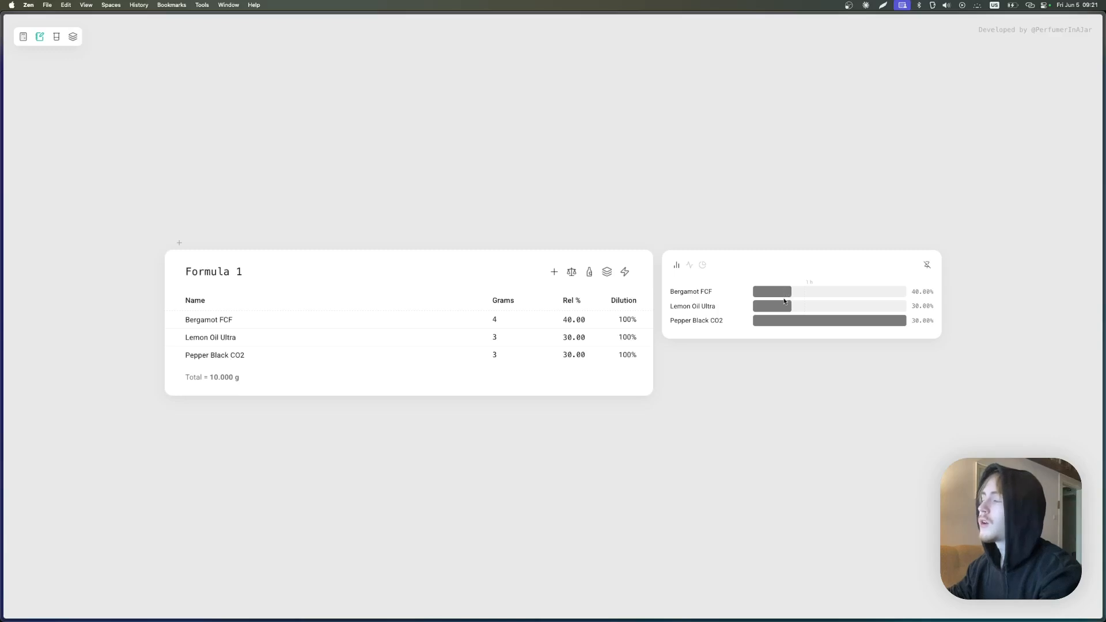
click(56, 36)
click(410, 128)
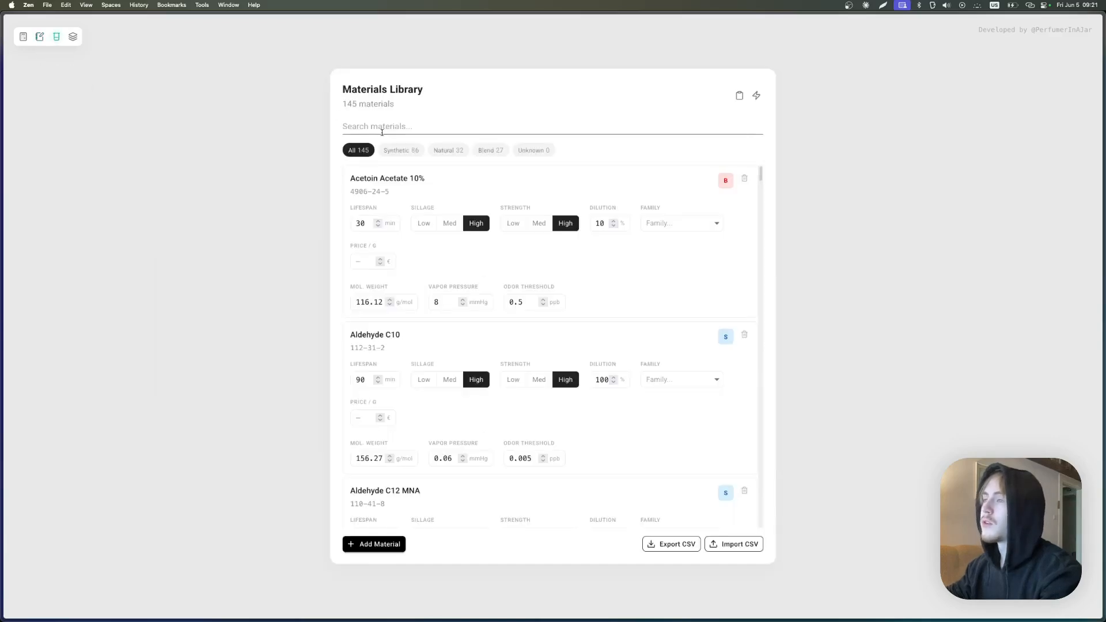
text(berga)
double_click(362, 328)
text(20)
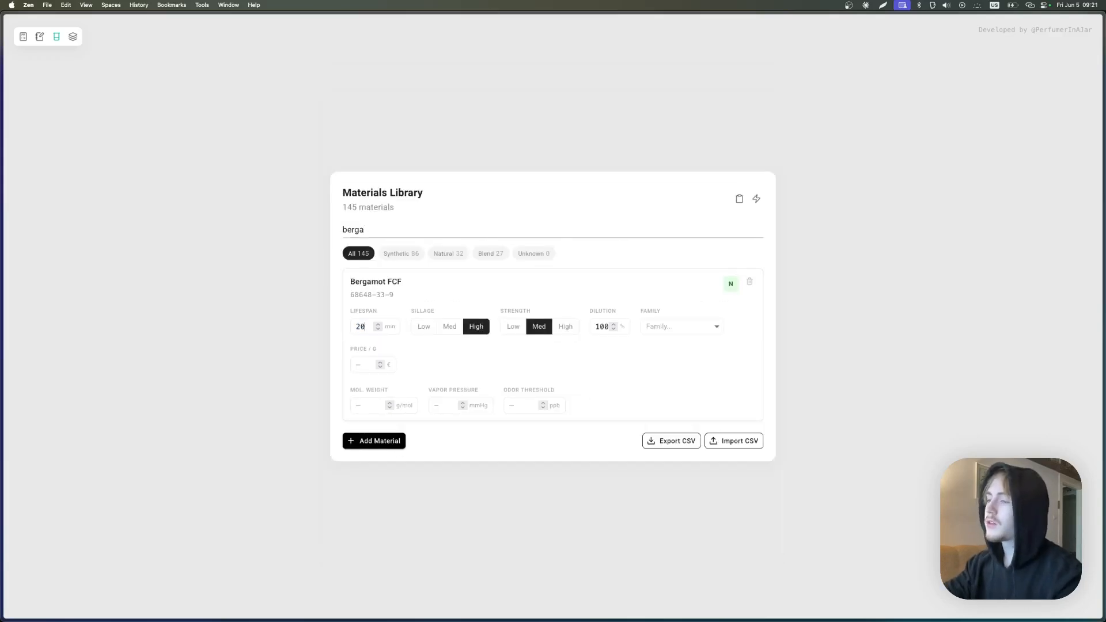
Step: Find Lemon Oil Ultra in the materials library and set its lifespan to 10 minutes
double_click(357, 239)
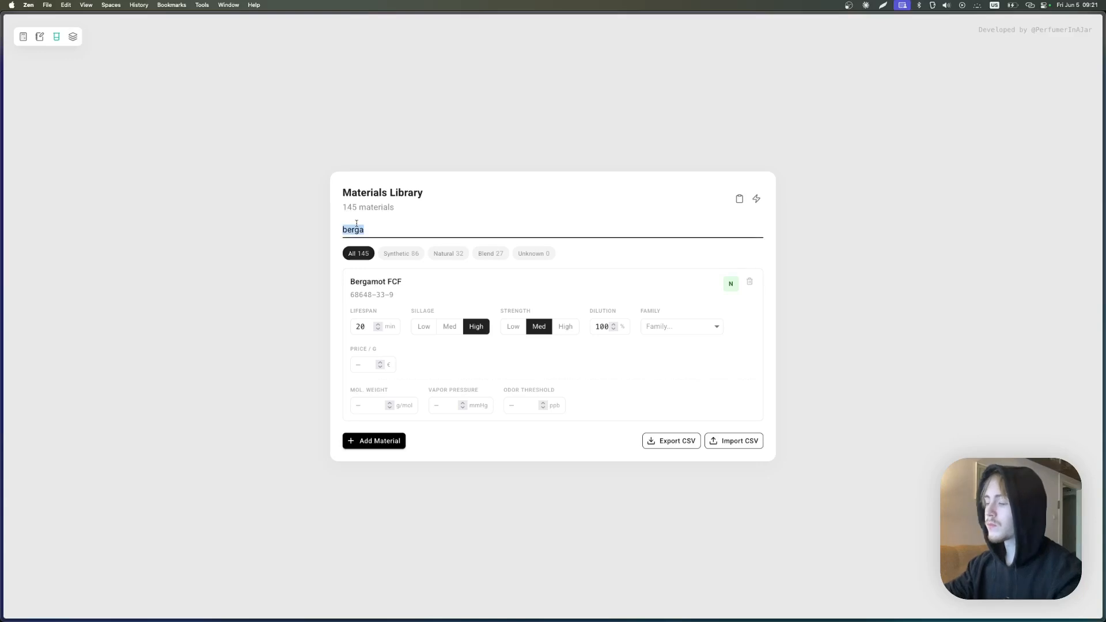
text(lem)
double_click(357, 250)
text(10)
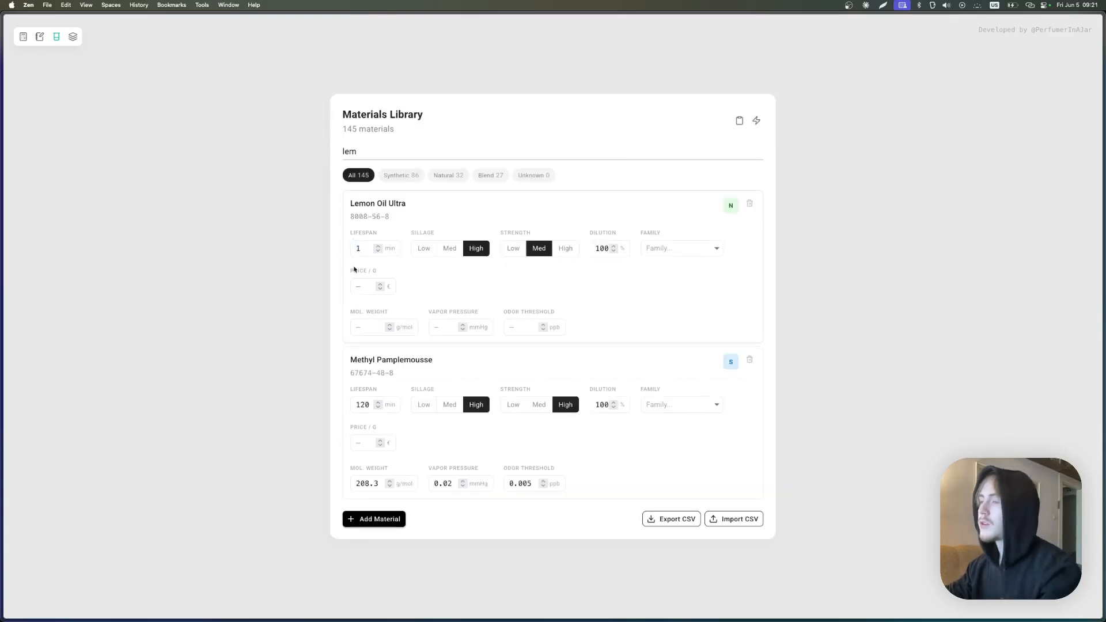
Step: Return to the formula editor and show the bar chart pinned beside the Formula 1 table
click(40, 37)
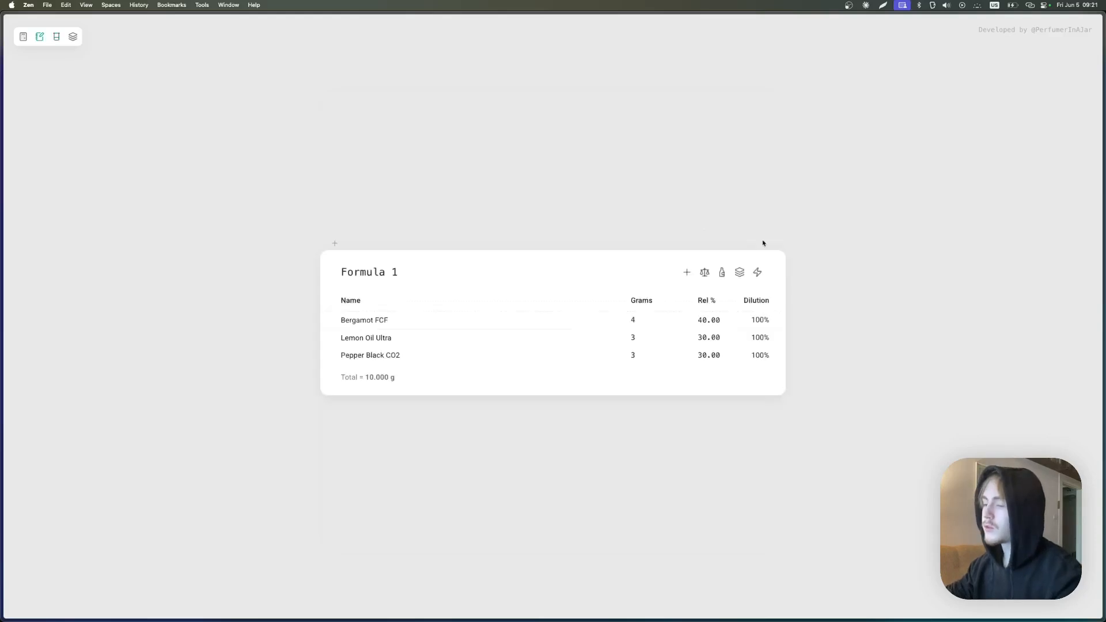
key(t)
click(767, 287)
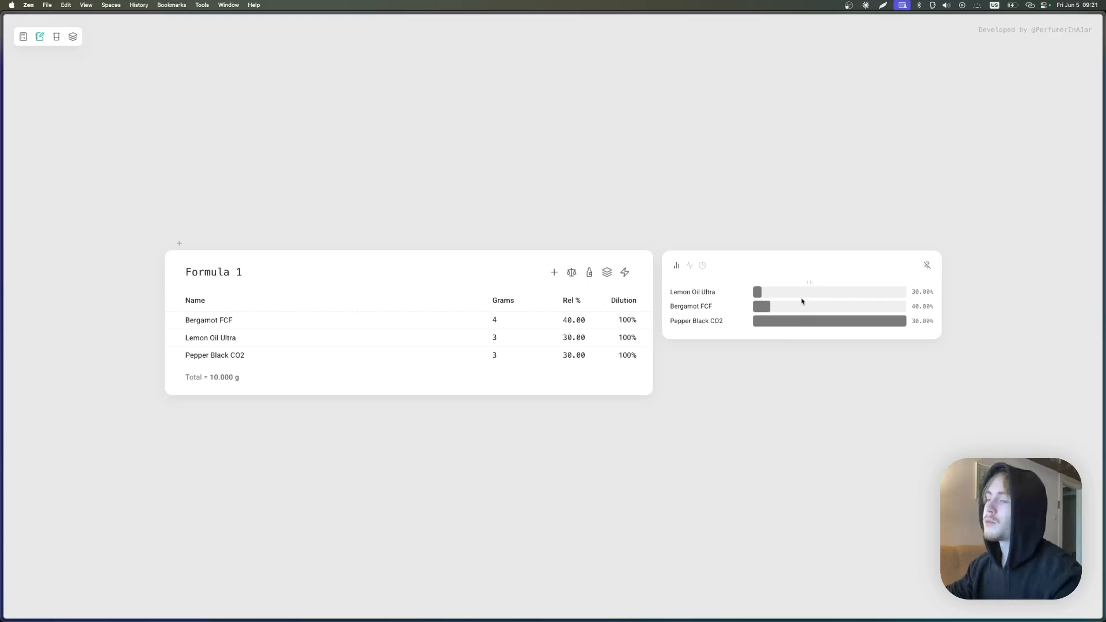
Step: Add Lavender Bulgaria EO at 2 grams as a new row in Formula 1
key(Return)
text(lave)
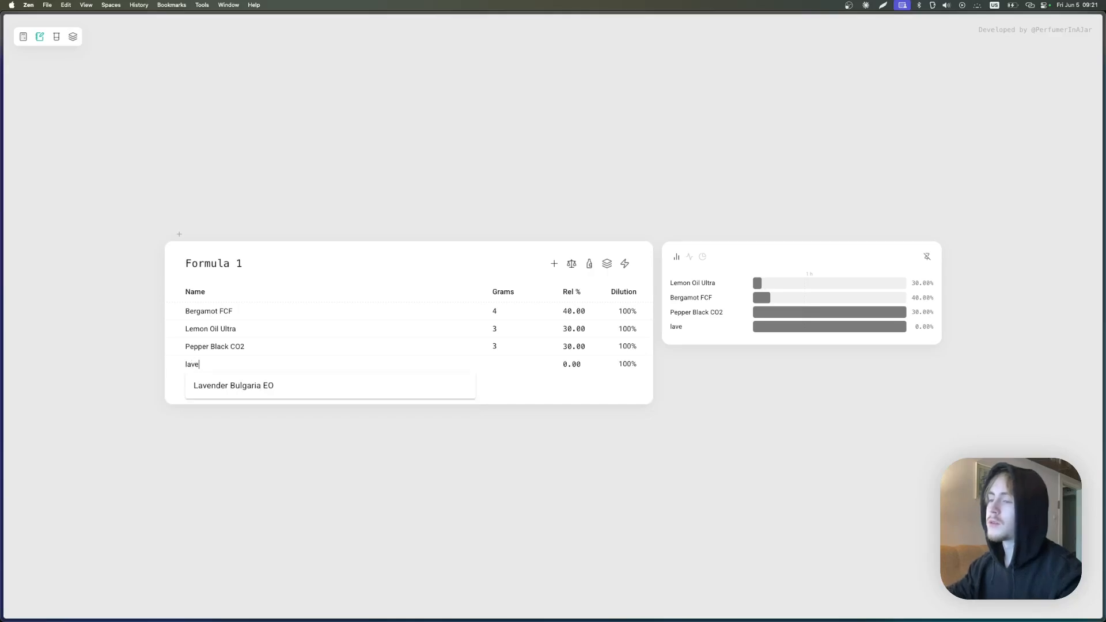
key(Return)
text(2)
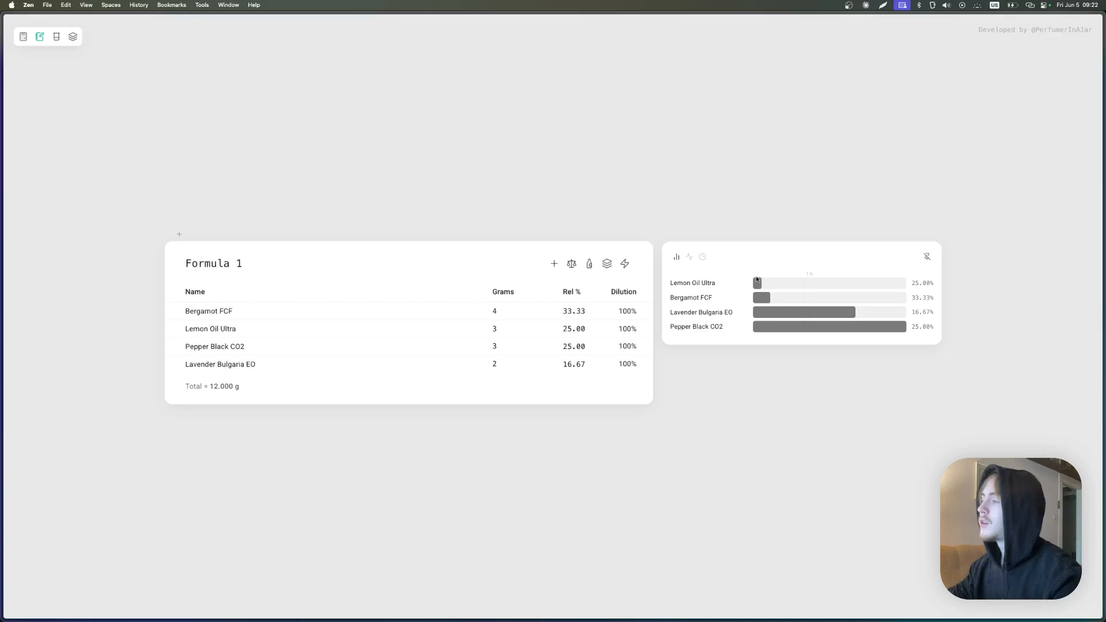
Step: Add Ethyl Linalool as a new row below Lavender Bulgaria EO
key(Return)
text(lin)
key(Down)
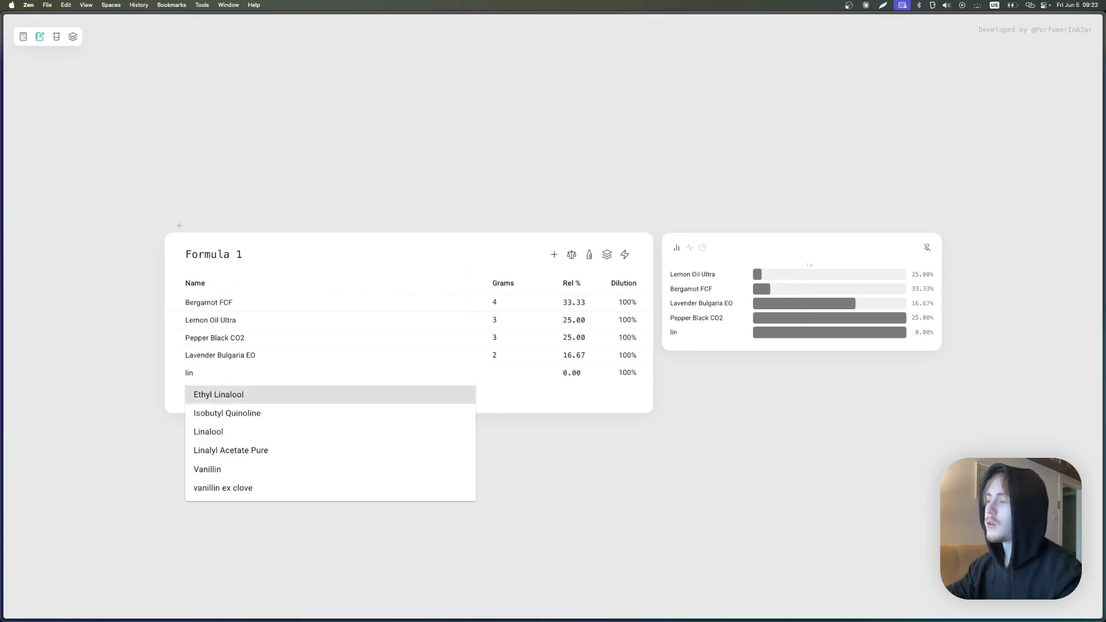
key(Return)
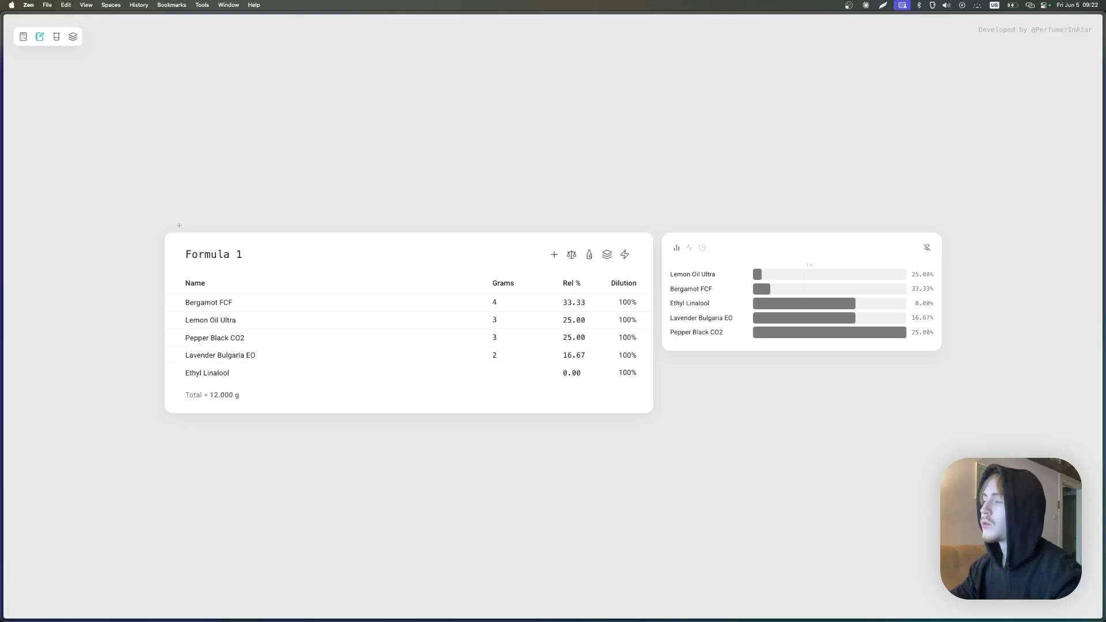
Step: Replace Ethyl Linalool with Cypress Eo French and set its amount to 1 gram
key(super+a)
text(Cypress Eo French)
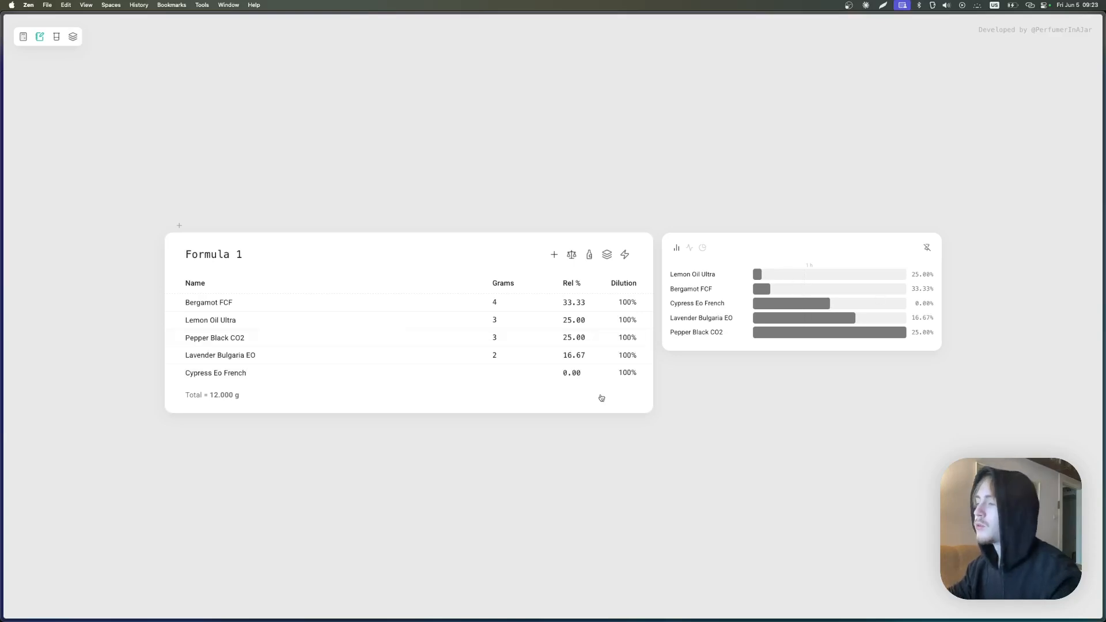
text(1)
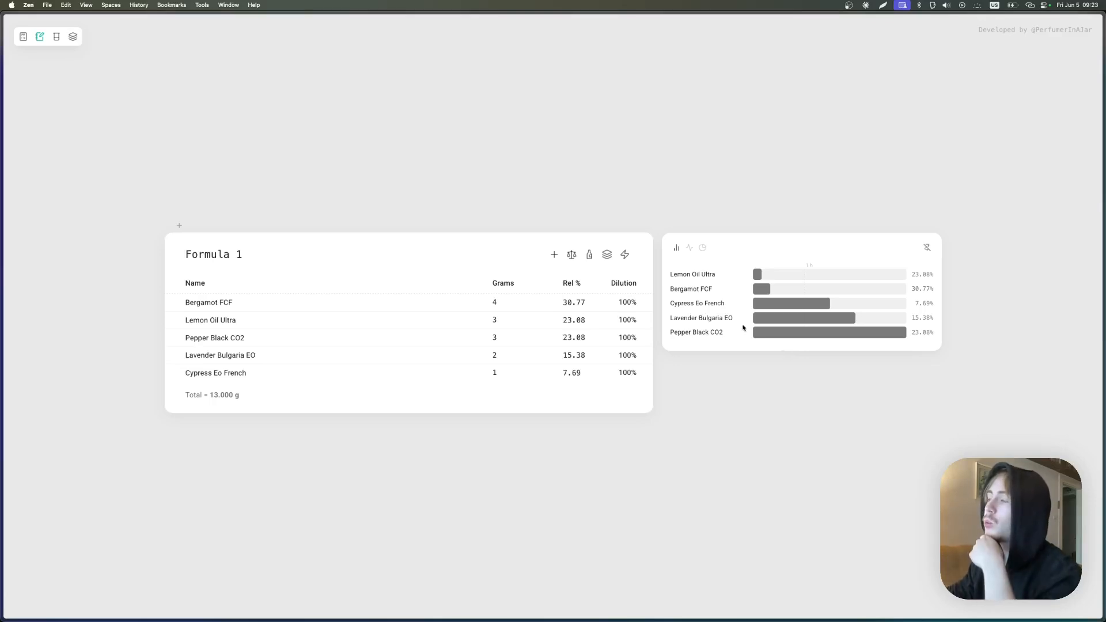
Step: Start saving Formula 1 as an accord named Citrusy Lavander
click(626, 254)
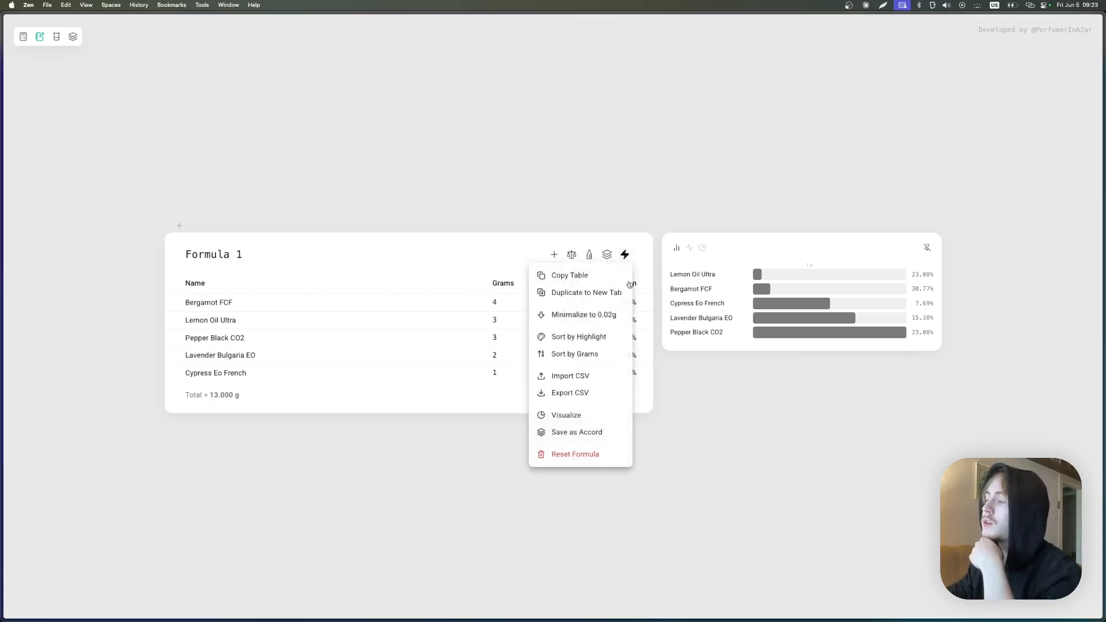
click(602, 432)
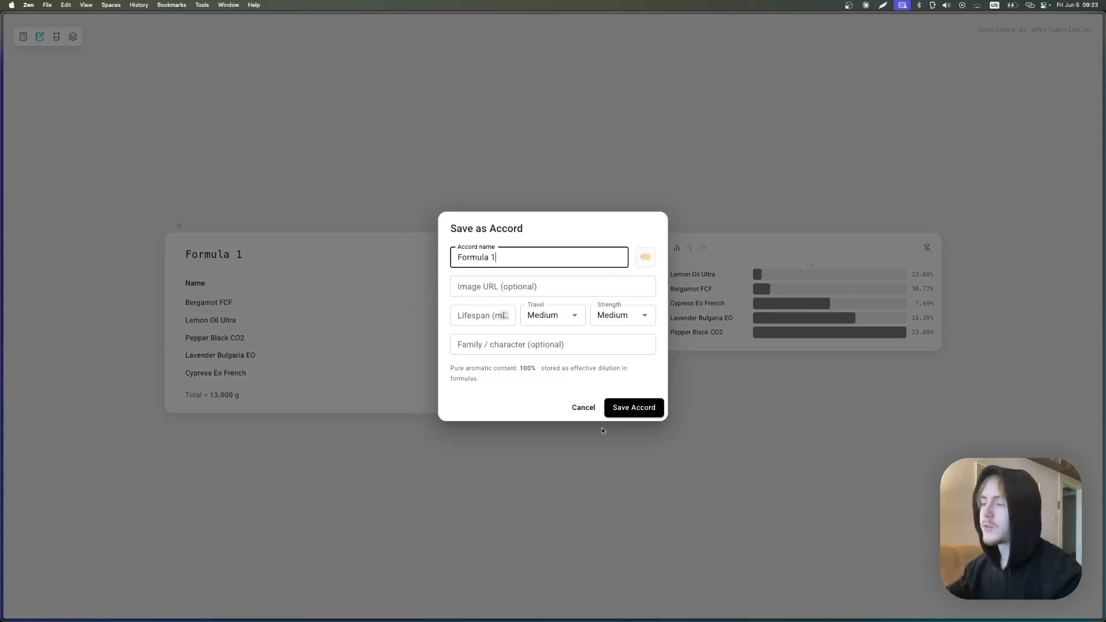
key(super+a)
text(Citrus)
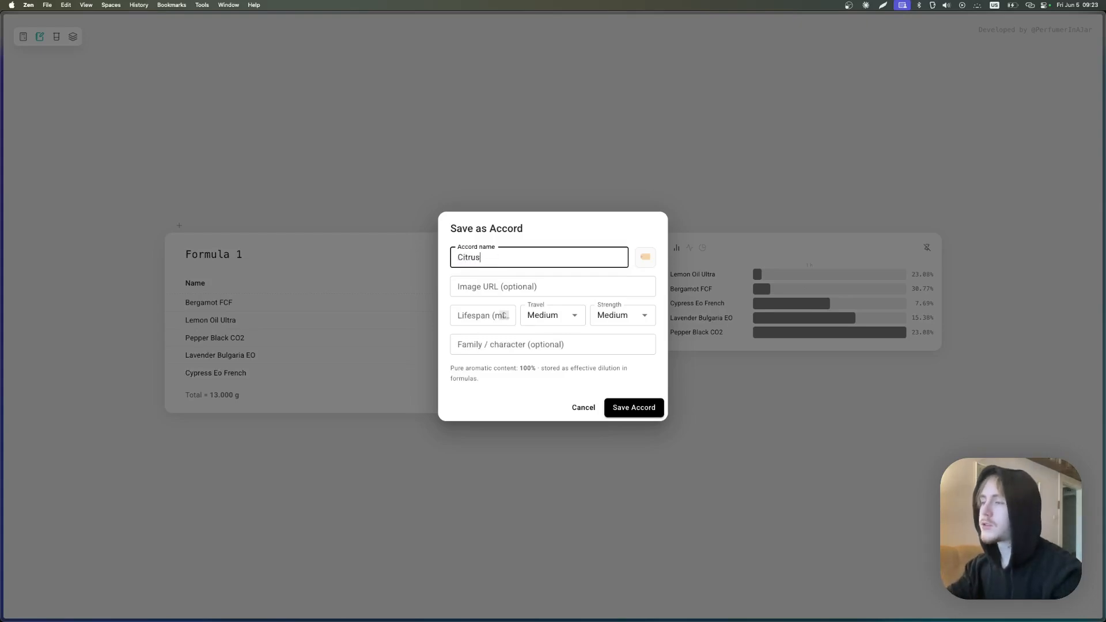
text(y Lavander)
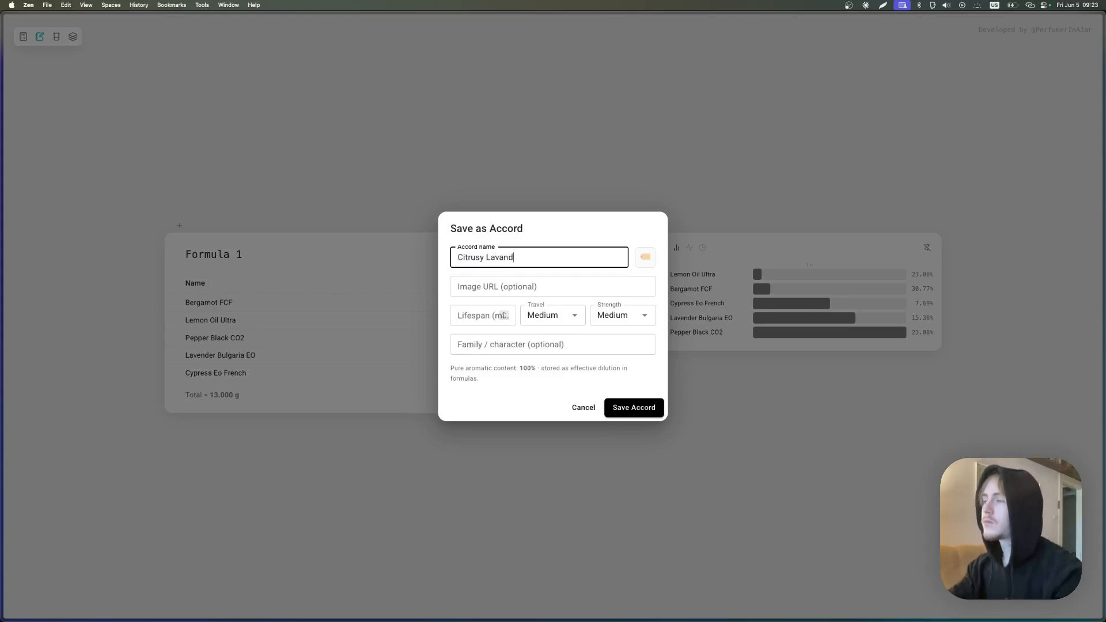
Step: Search Pexels for citrus photos and copy the image link of the sliced lemon and lime photo for the accord
click(495, 285)
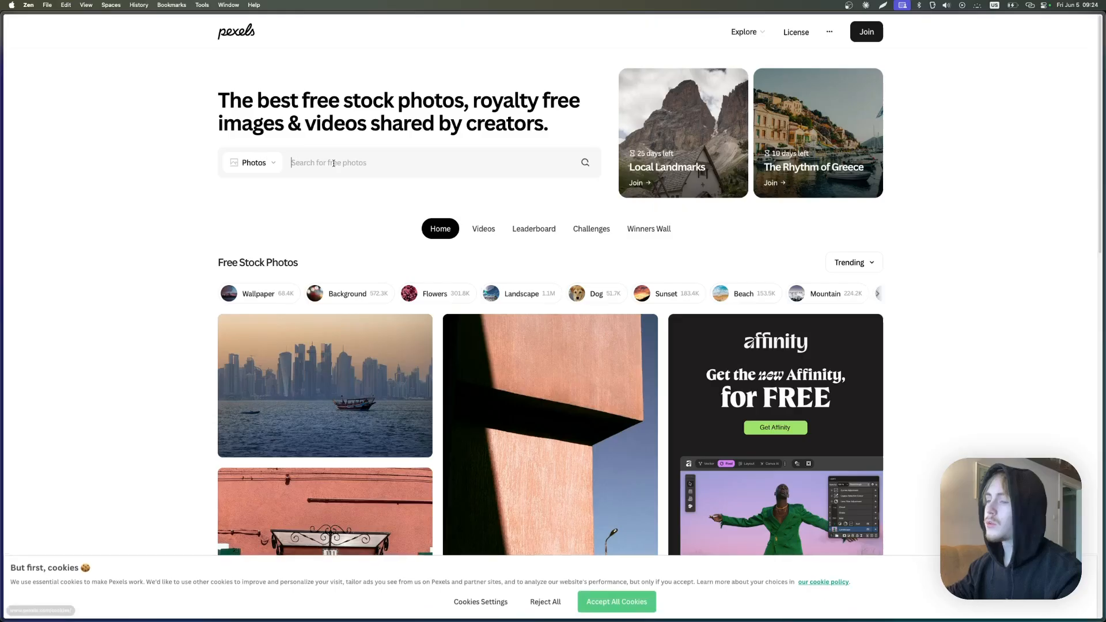
click(333, 163)
text(citrus)
key(Return)
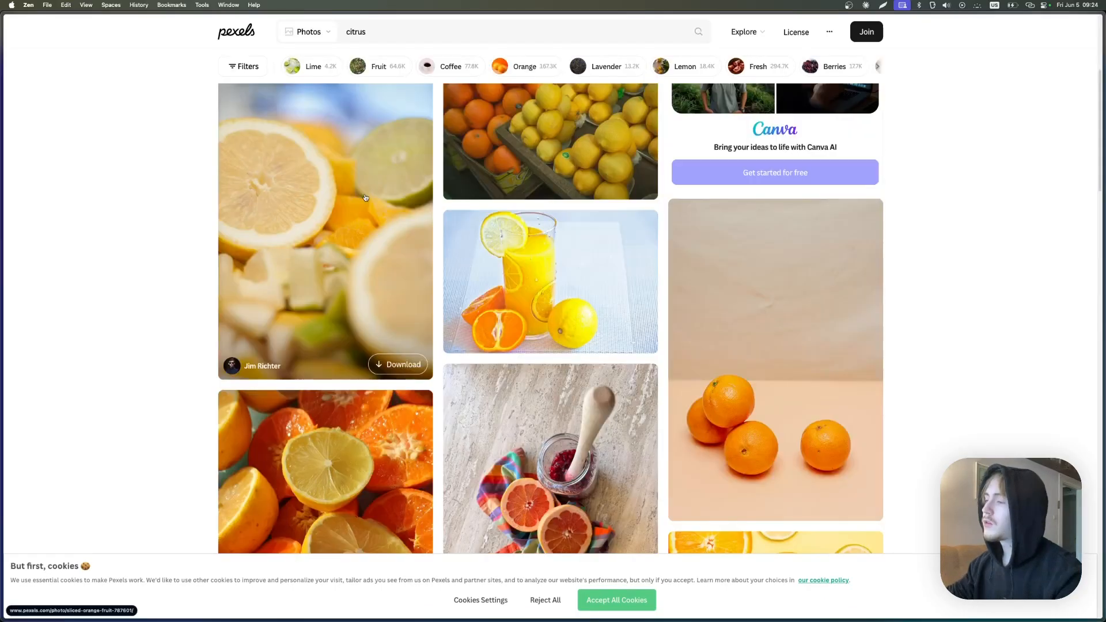
click(374, 236)
right_click(568, 264)
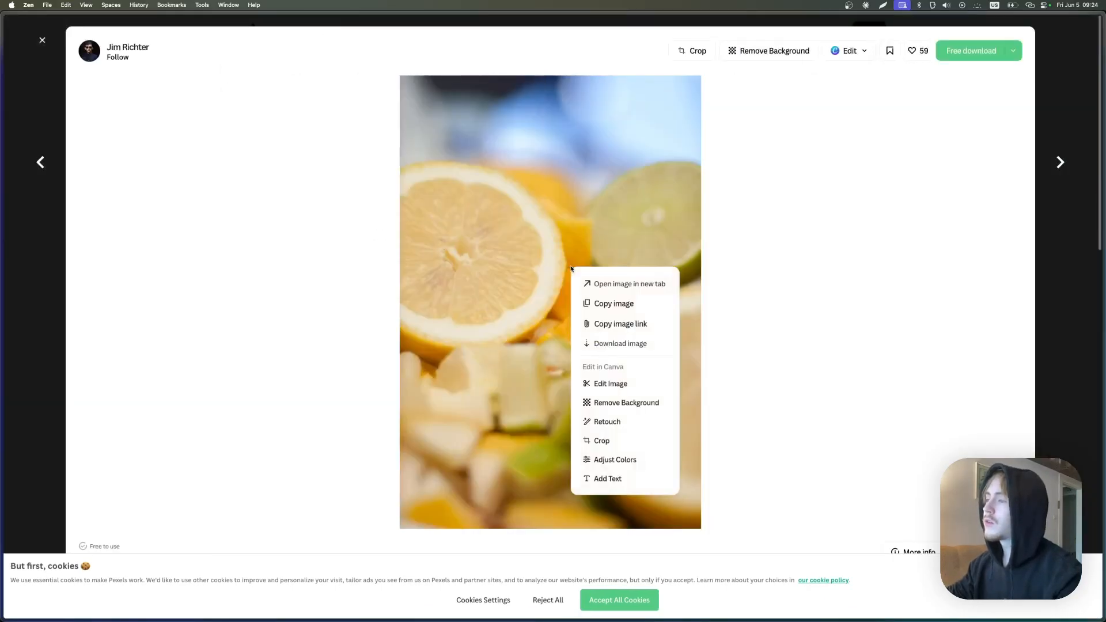
click(604, 323)
Step: Back in Perfumer Tools, paste the copied link as the accord's image URL and set its lifespan to 120 minutes
mouse_move(12, 158)
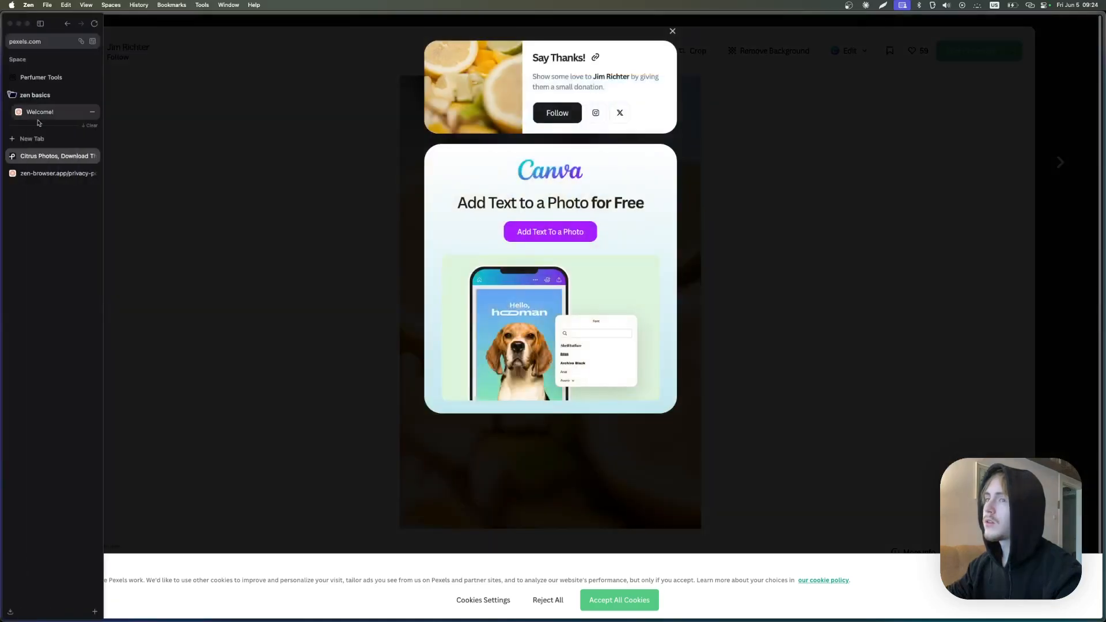
click(41, 78)
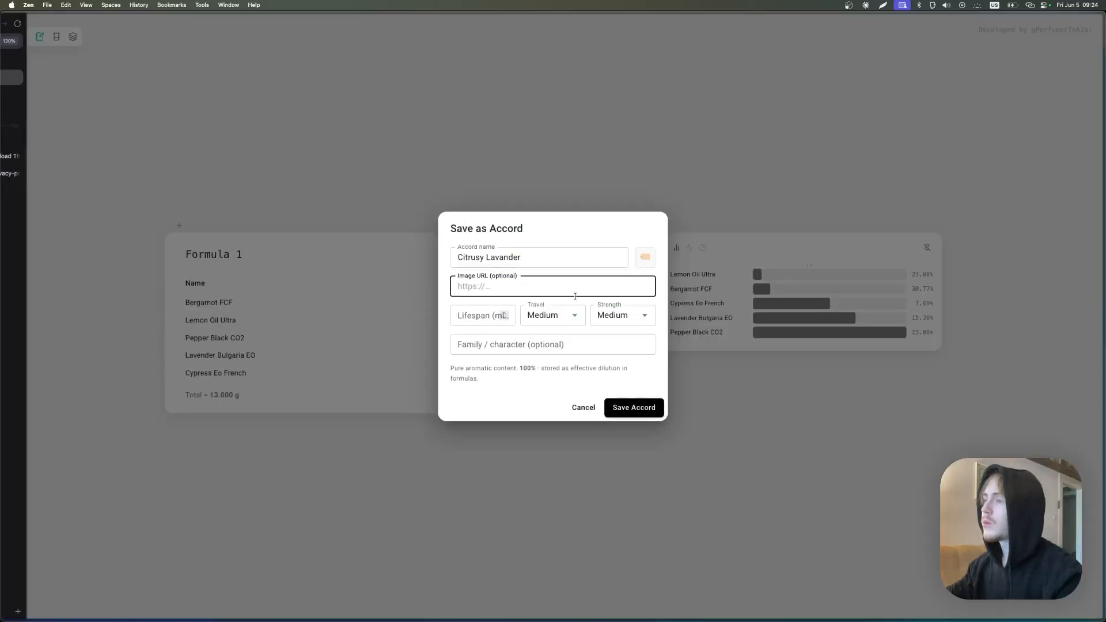
key(super+v)
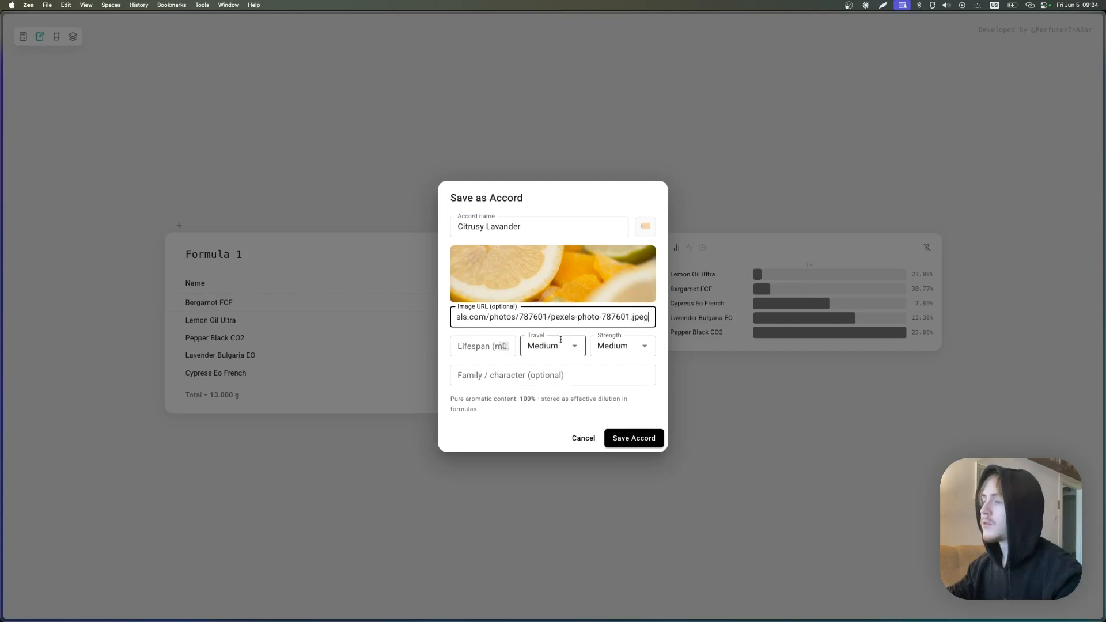
click(482, 341)
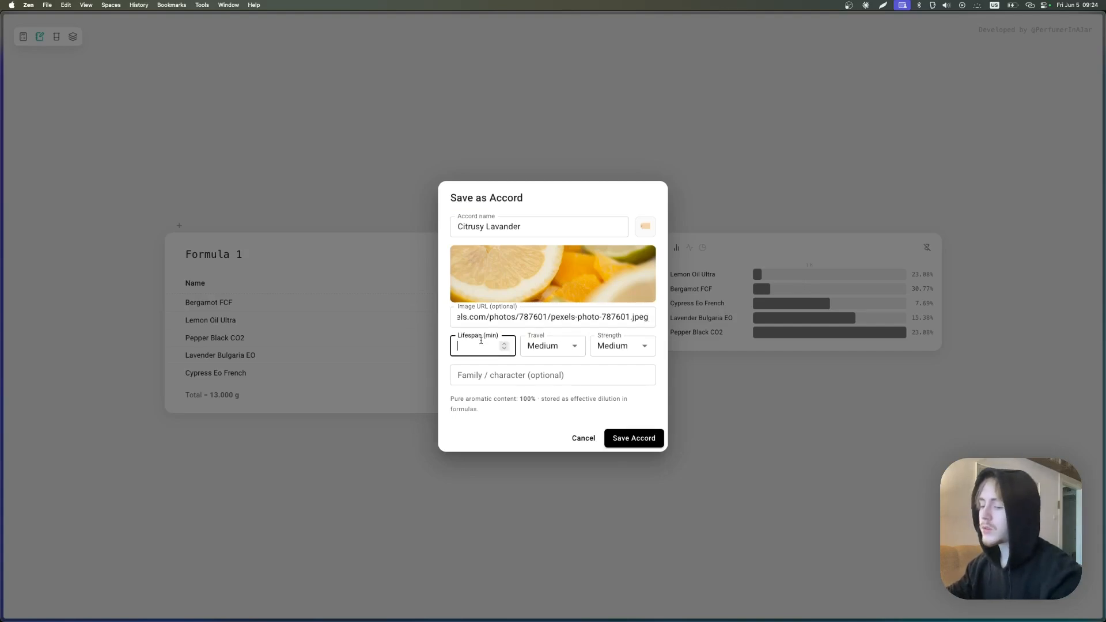
text(120)
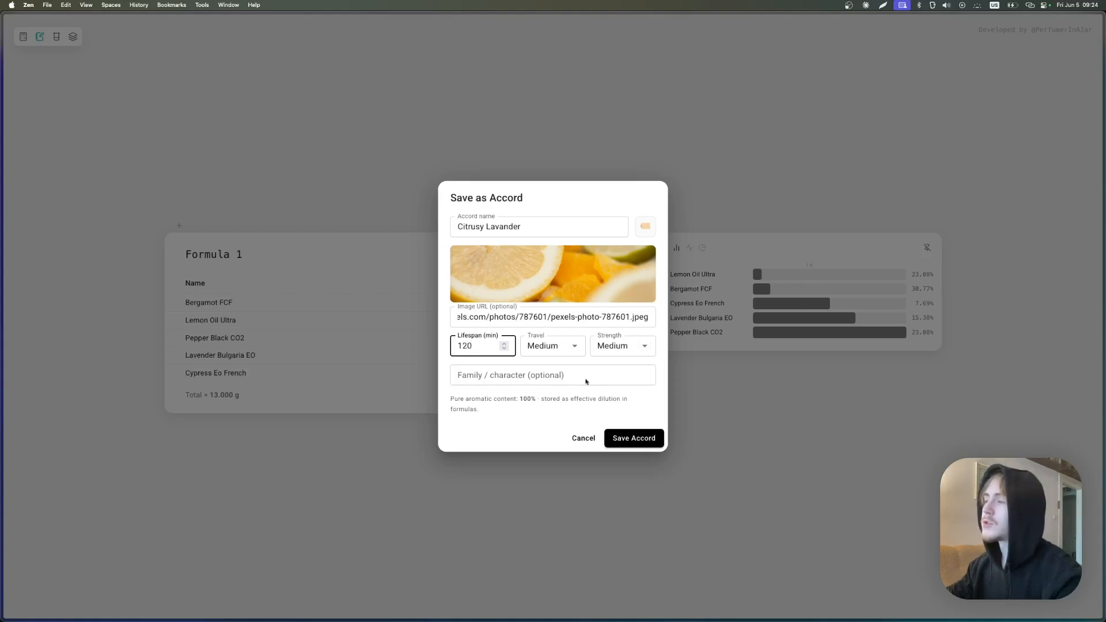
Step: Assign the lemon emoji to the Citrusy Lavander accord and save the accord
click(644, 226)
scroll(559, 286, down, 3)
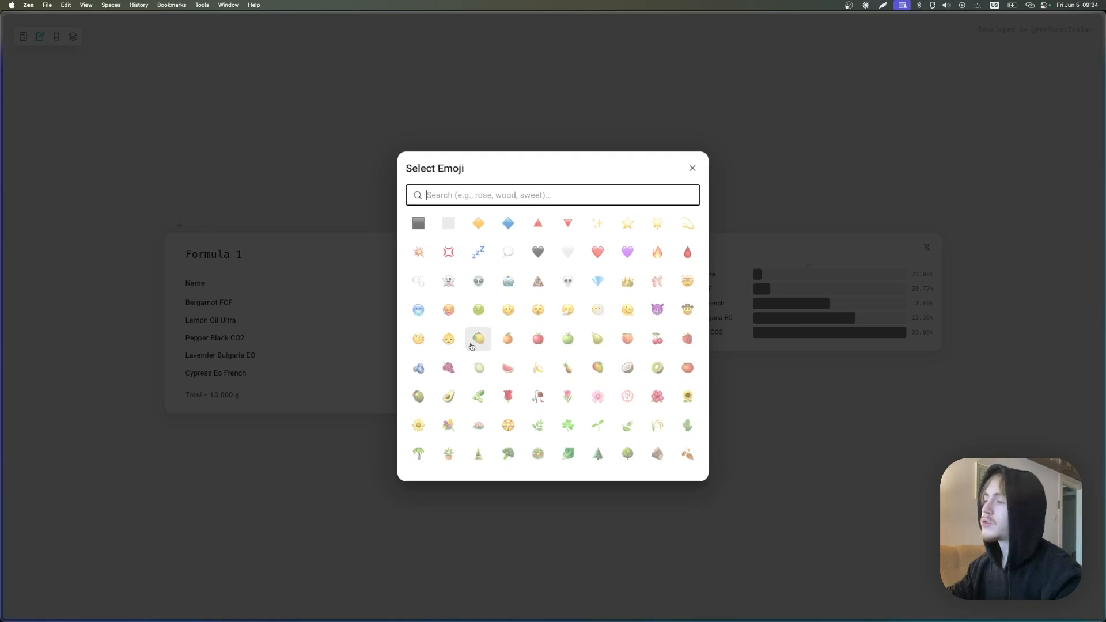
click(472, 345)
click(636, 438)
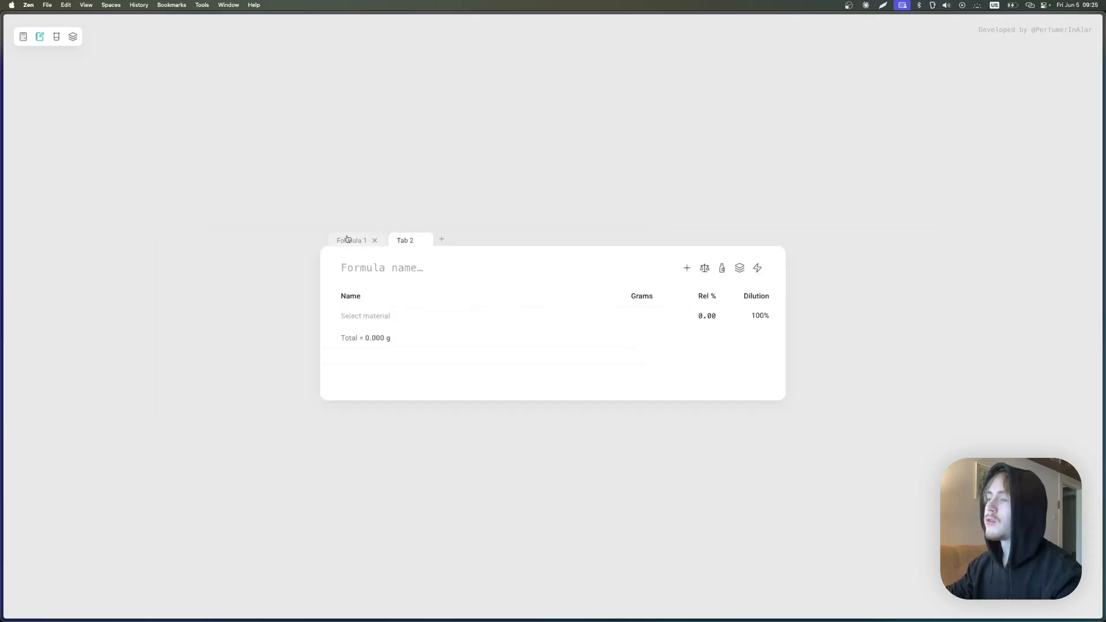
Step: Rename Formula 1 as Citrus Lavander
click(348, 240)
triple_click(361, 258)
text(Cit)
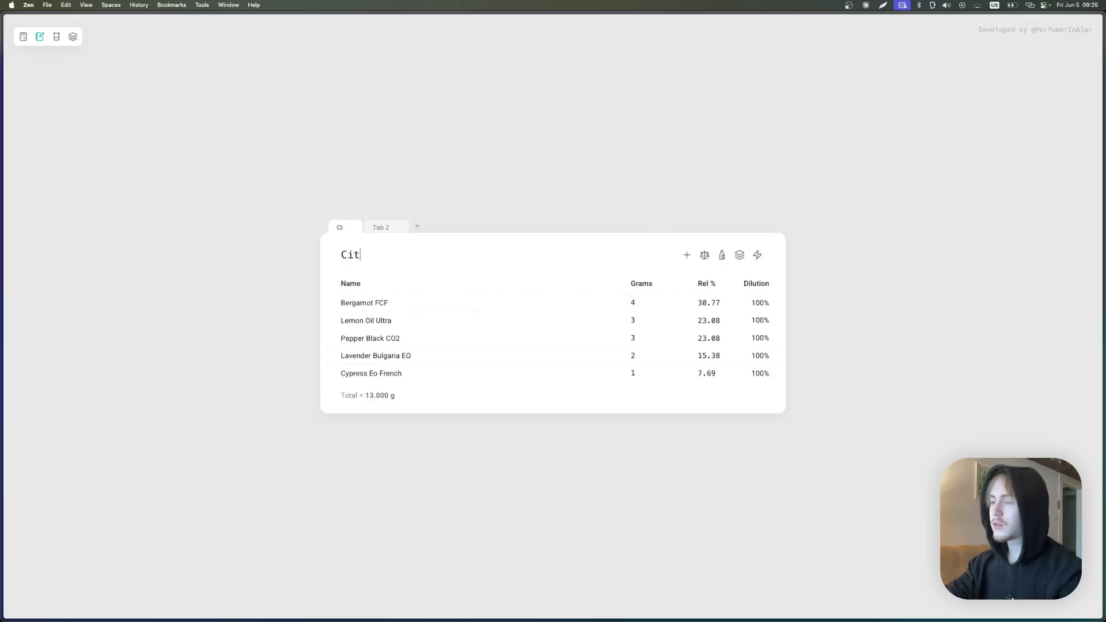
text(rus Lavander)
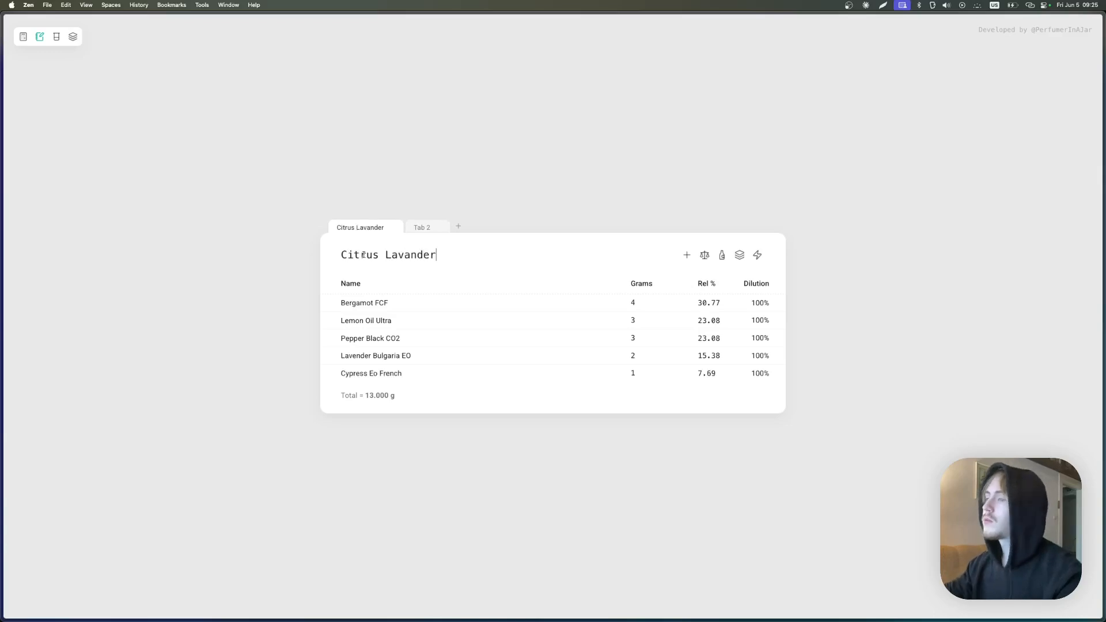
Step: Name the empty formula in Tab 2 Final Formula
click(415, 227)
click(407, 269)
text(Formula)
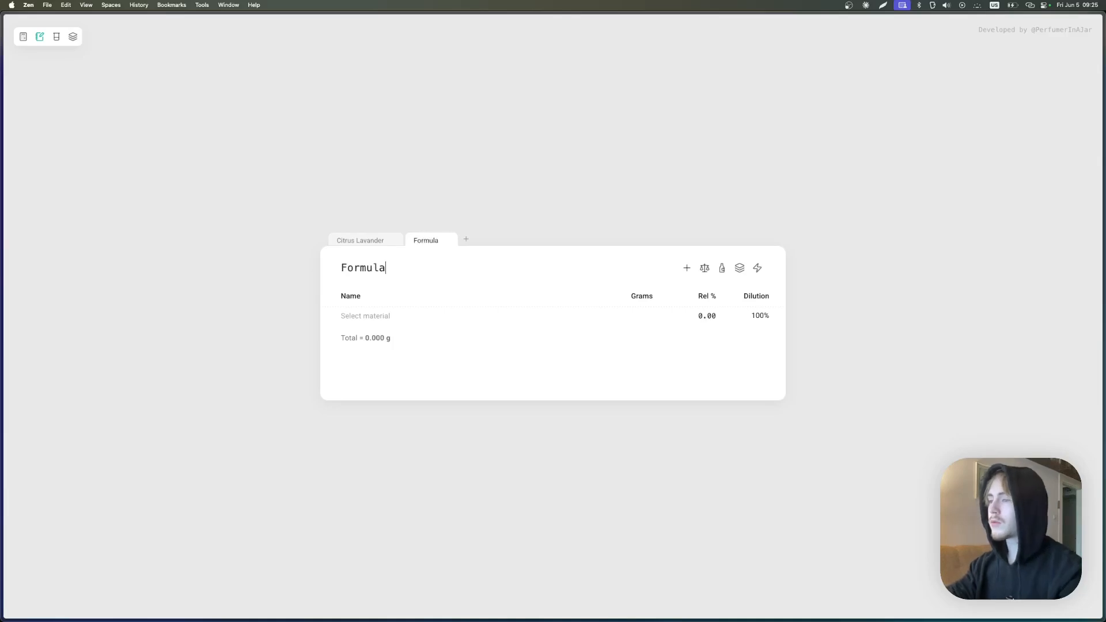
text(Final)
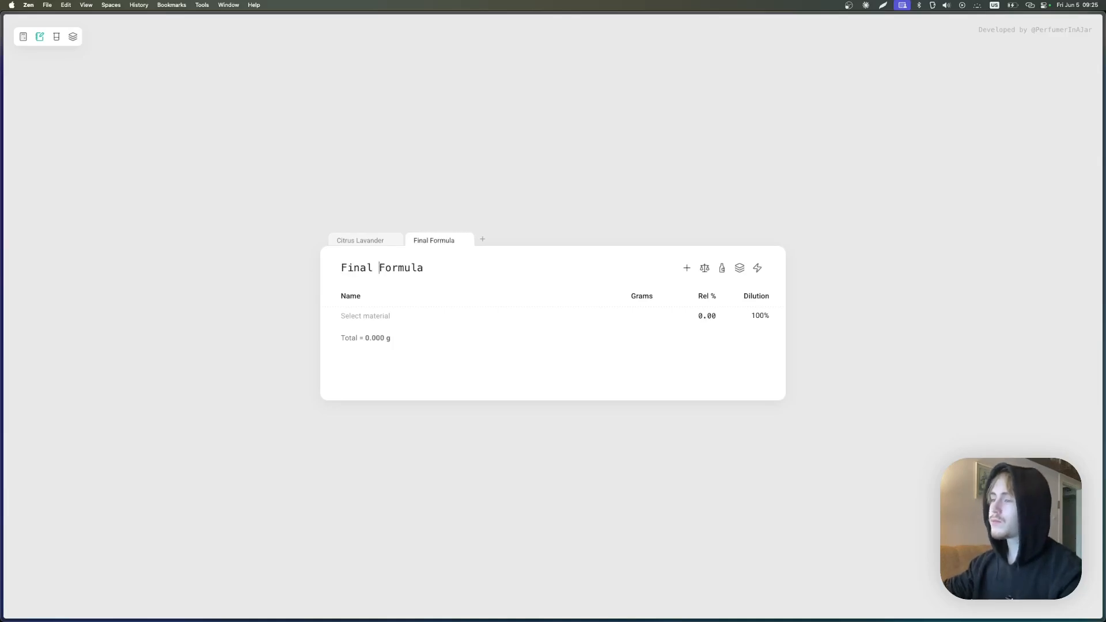
Step: Add the Citrusy Lavander accord to Final Formula as a single entry and view its dilution settings without applying changes
click(739, 268)
click(479, 349)
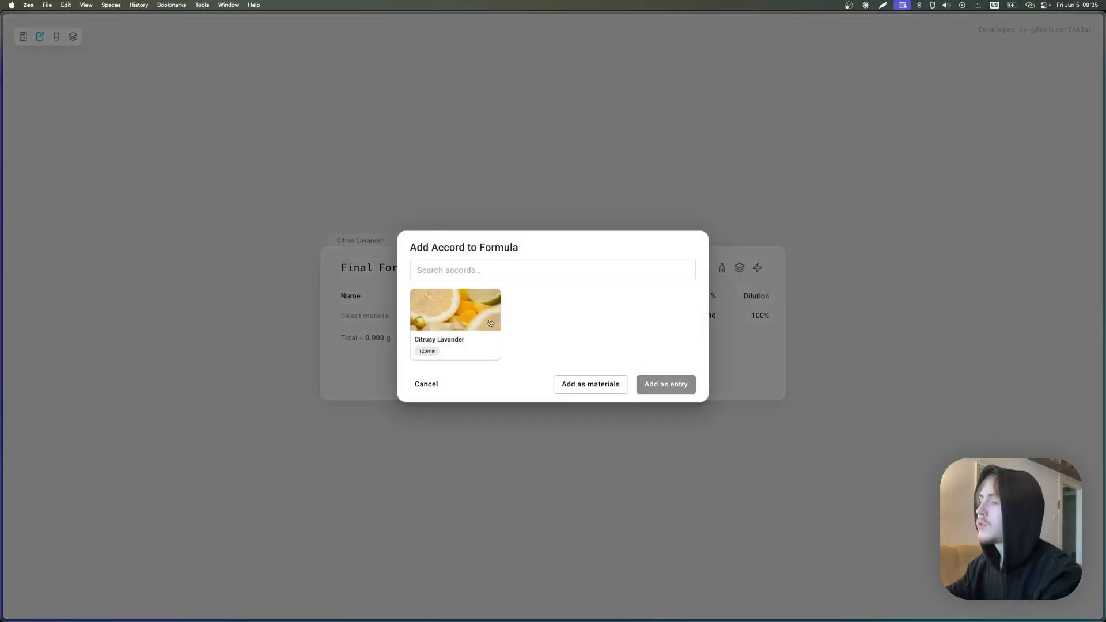
click(666, 384)
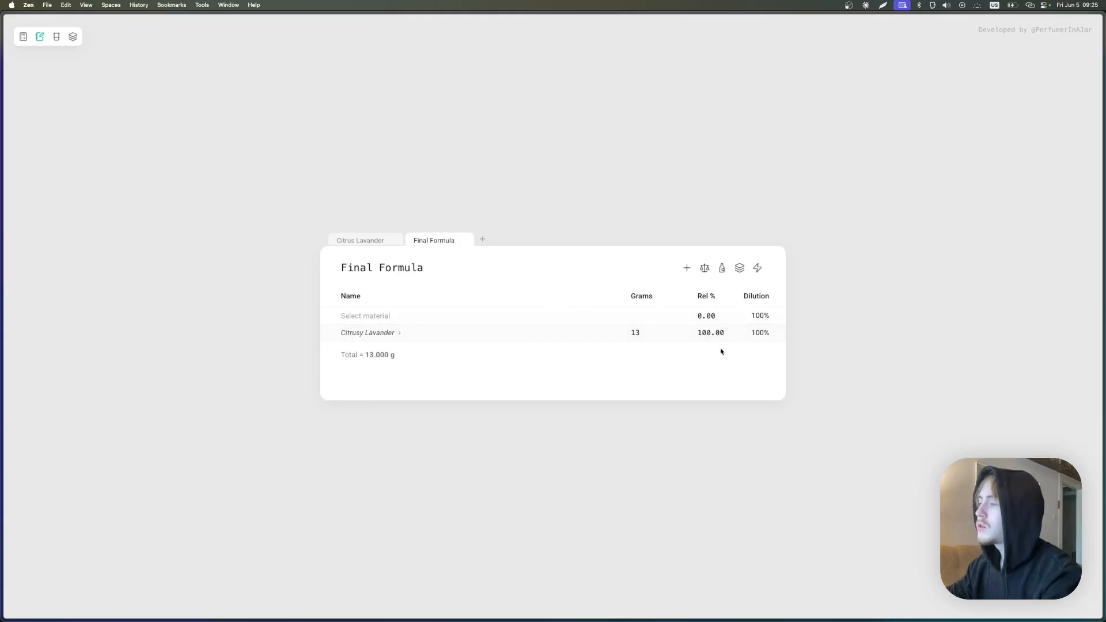
click(757, 333)
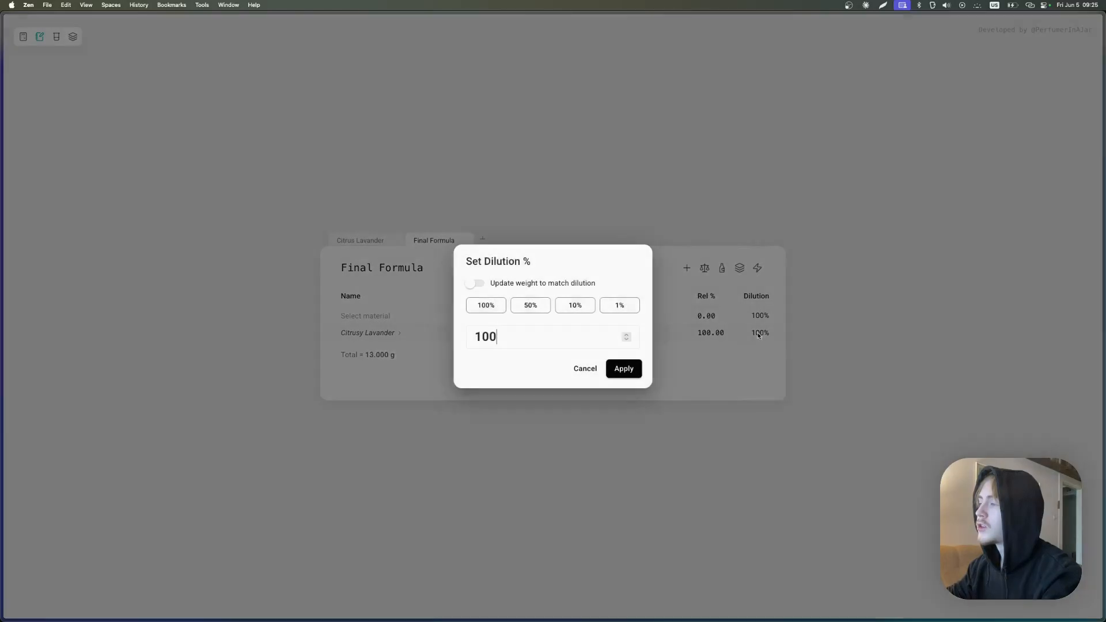
click(586, 370)
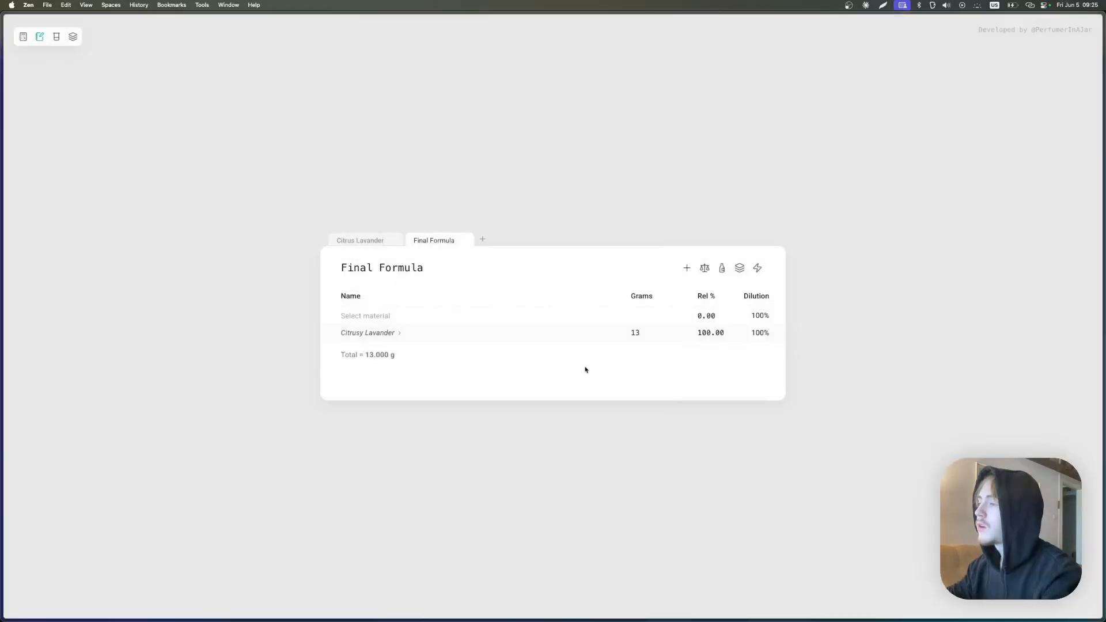
Step: Expand the Citrusy Lavander entry to view its materials and delete the accord from Final Formula
click(398, 333)
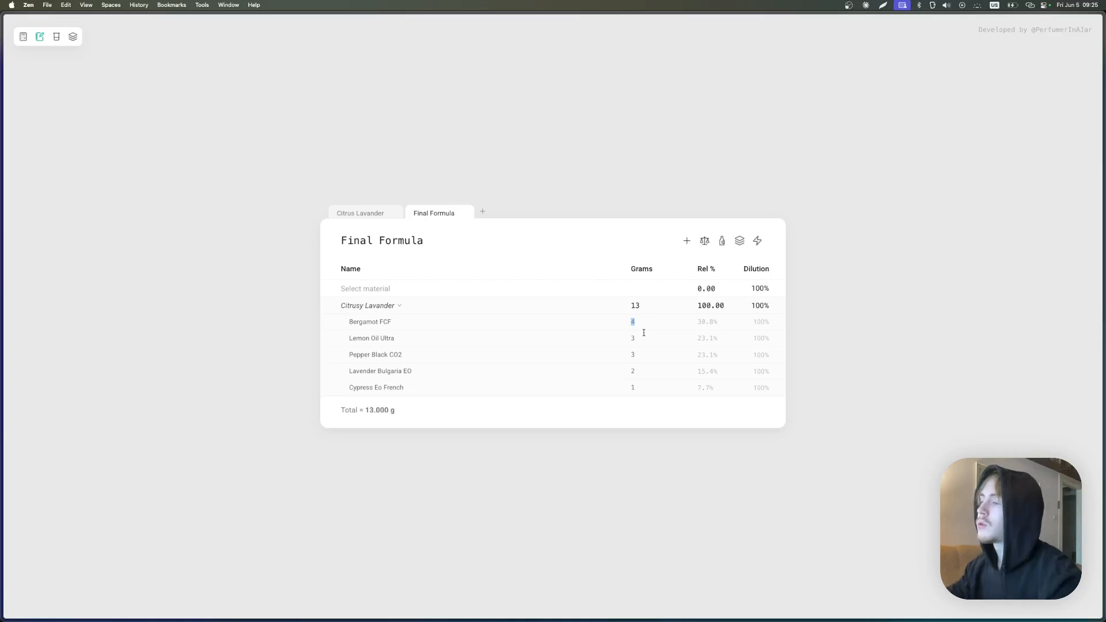
click(373, 308)
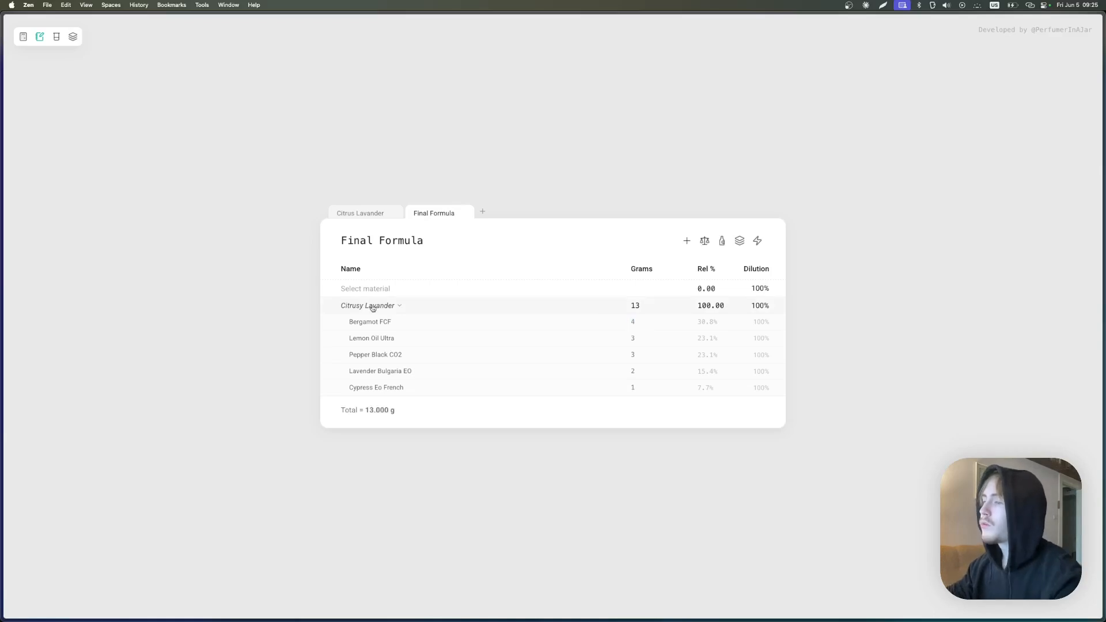
right_click(373, 309)
click(373, 459)
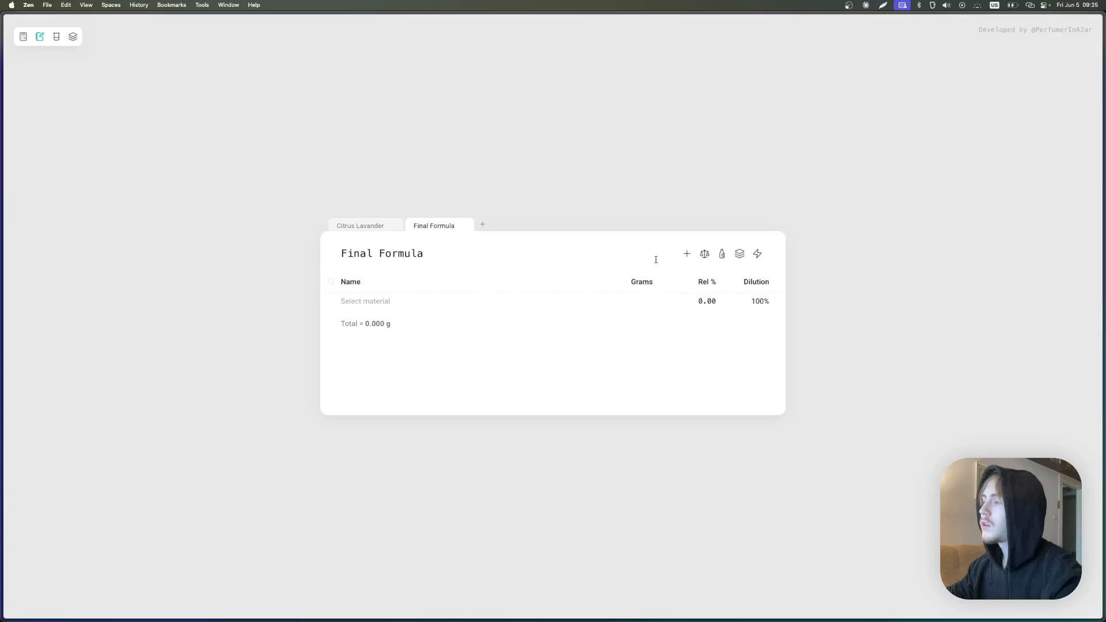
Step: Add the Citrusy Lavander accord to Final Formula as individual materials
click(741, 254)
click(461, 313)
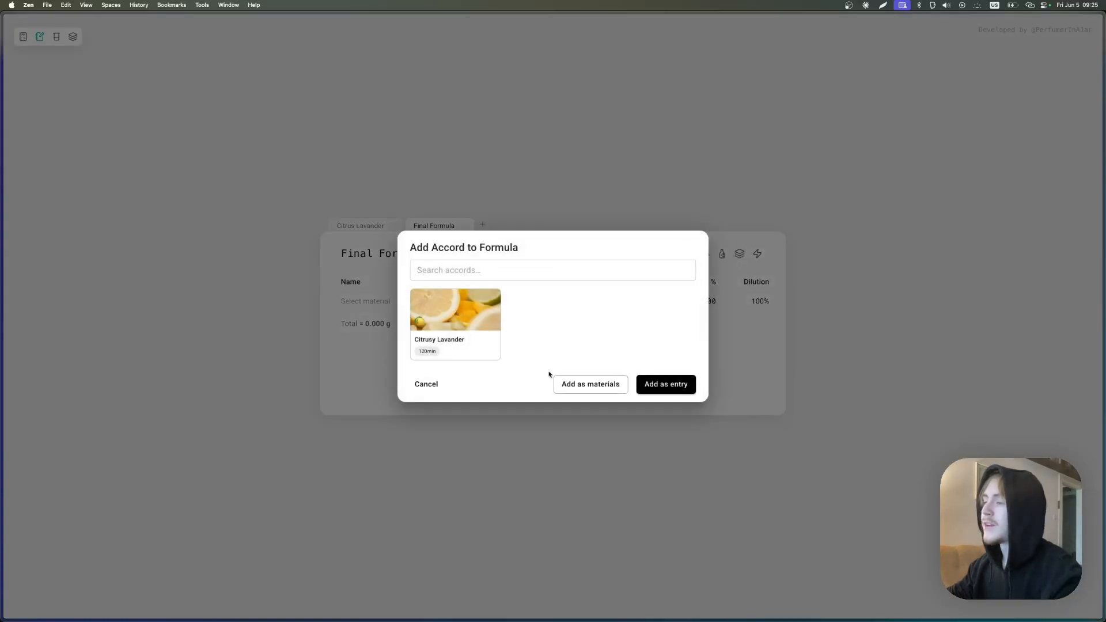
click(585, 385)
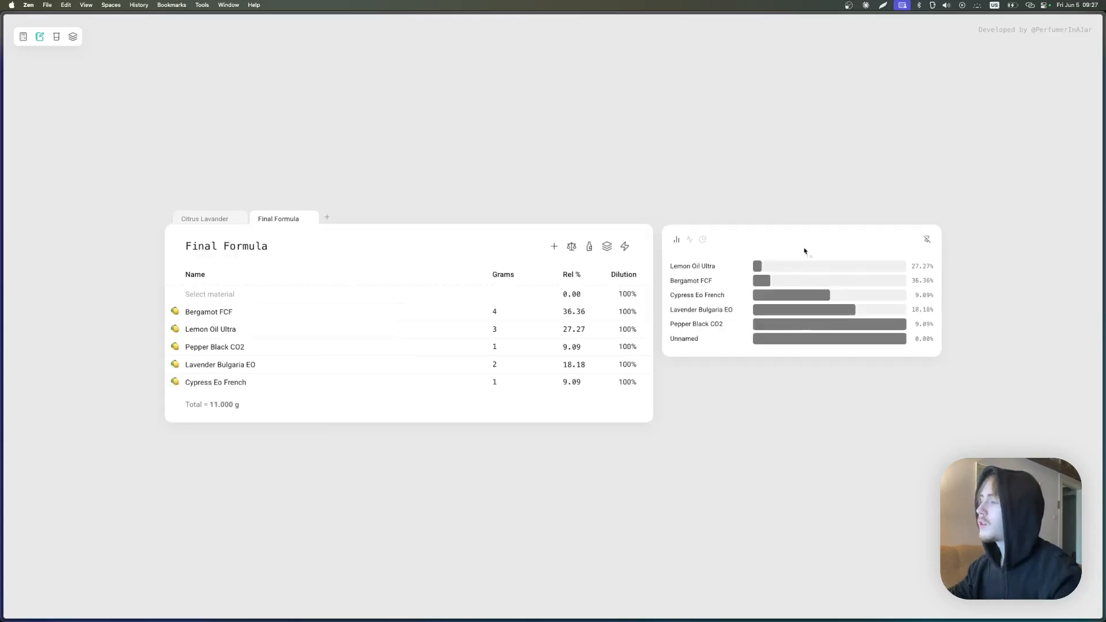
Step: Keep the formula visualization pinned beside the formula and add 3 g of Benzoin Resinoid Siam 50% TEC in the empty row
click(806, 248)
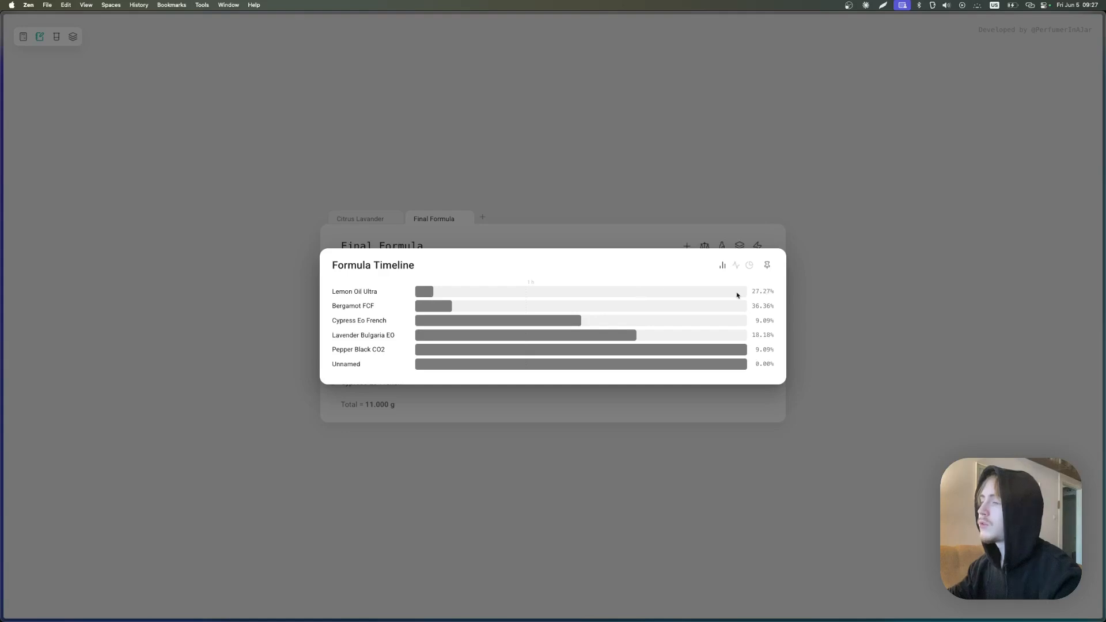
click(902, 339)
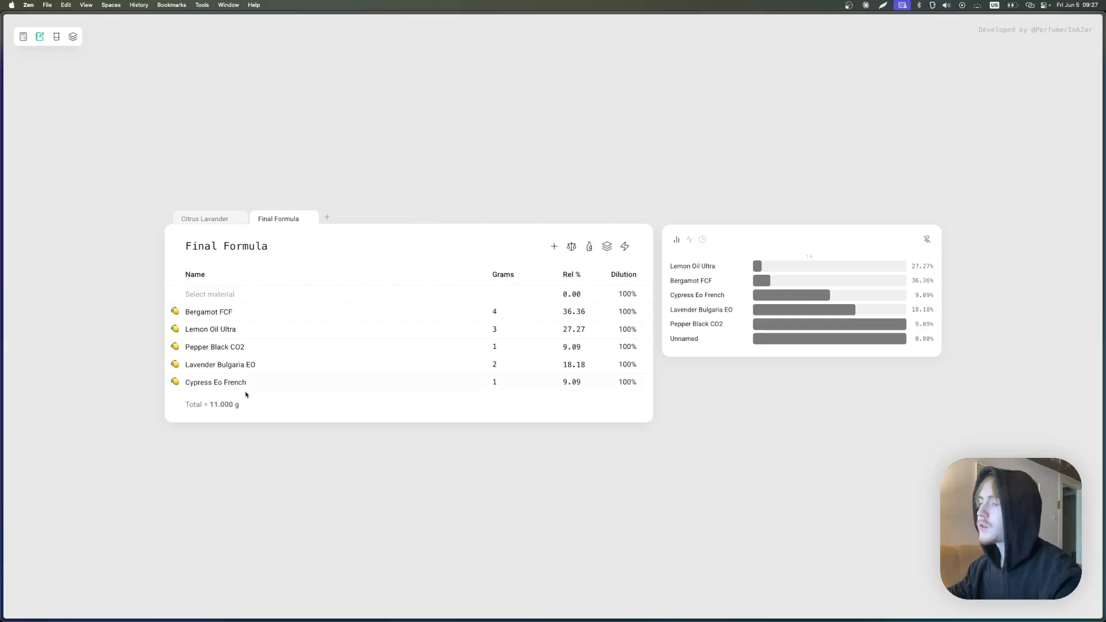
click(242, 291)
text(benz)
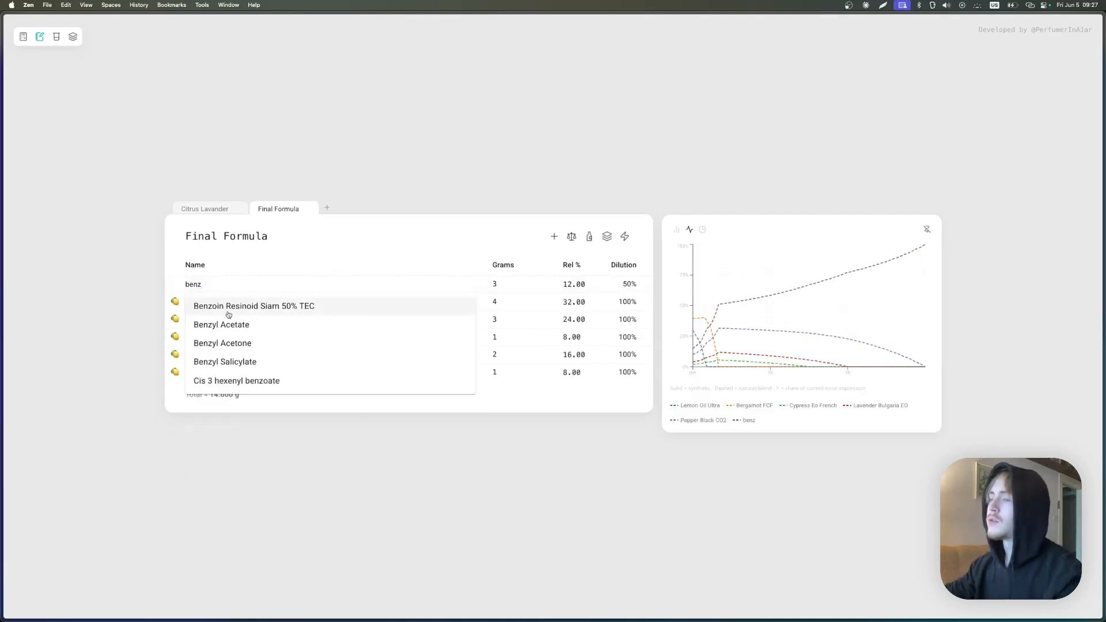
click(228, 315)
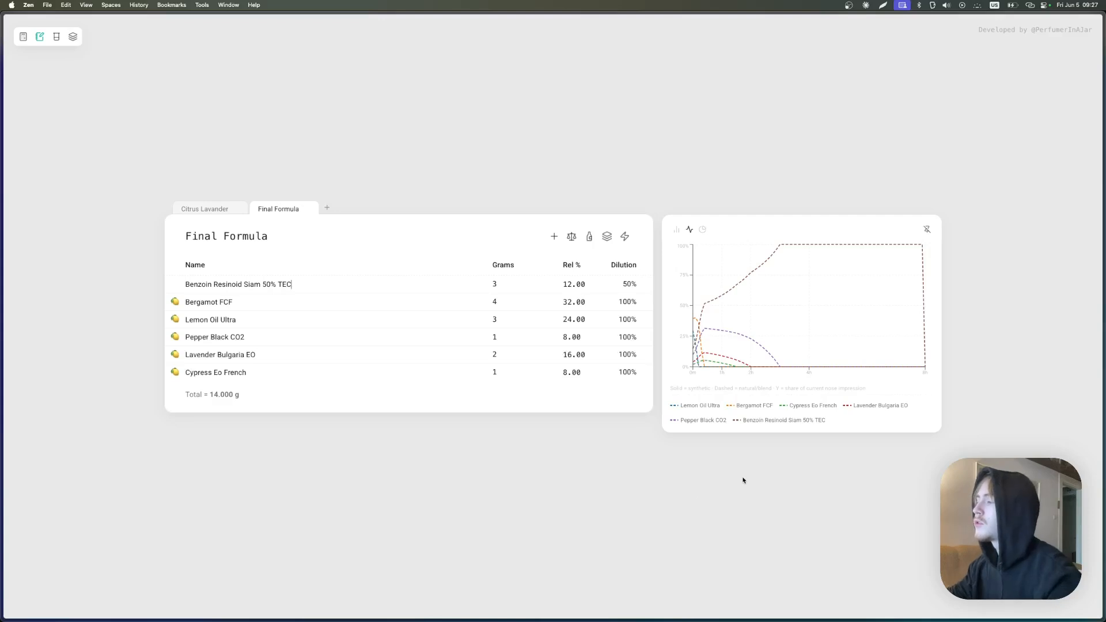
click(679, 232)
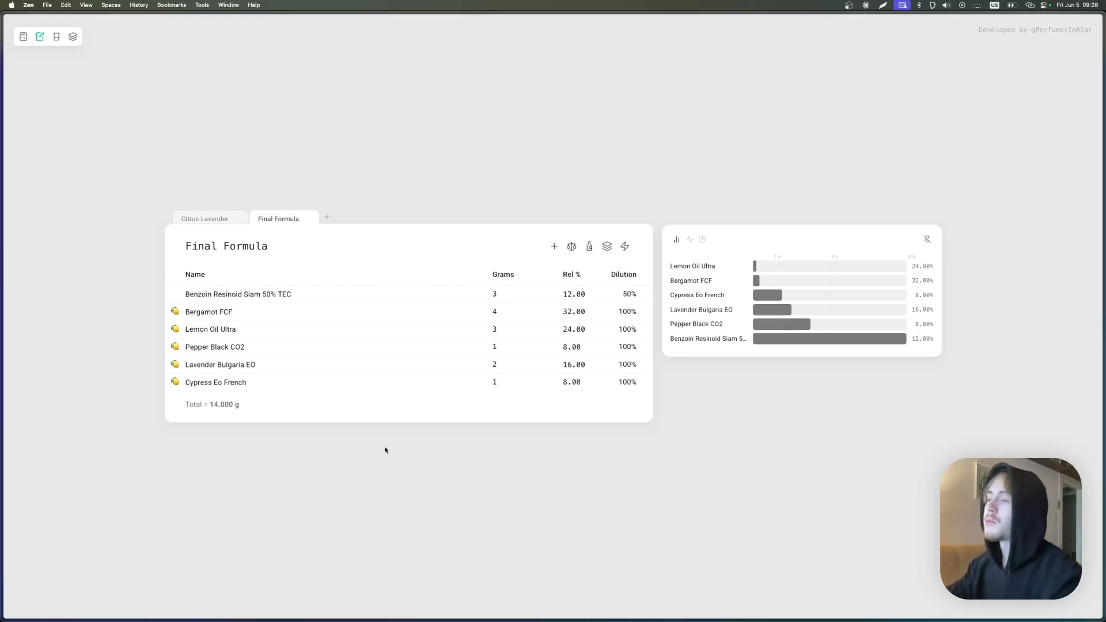
Step: Add 1 g of Vanillin to Final Formula as a new material row
key(Return)
text(van)
key(Down)
key(Down)
key(Return)
text(1)
Step: Add 2 g of Labdanum Resinoid 50% to Final Formula and switch the pinned visualization to the line chart
key(Return)
text(labda)
key(Down)
key(Return)
text(2)
key(Return)
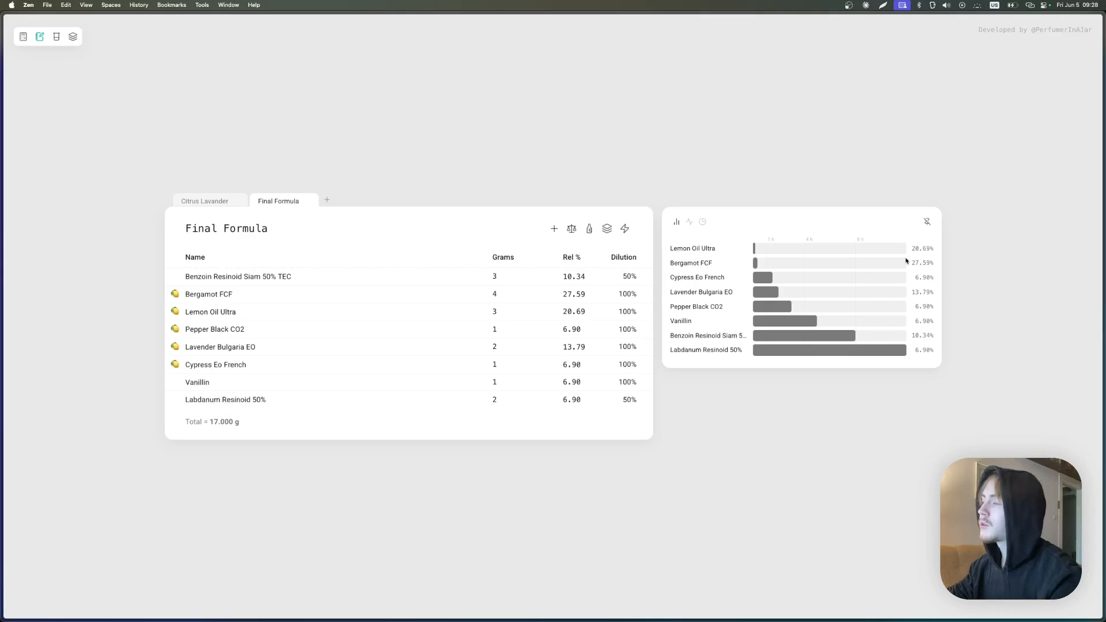
click(690, 222)
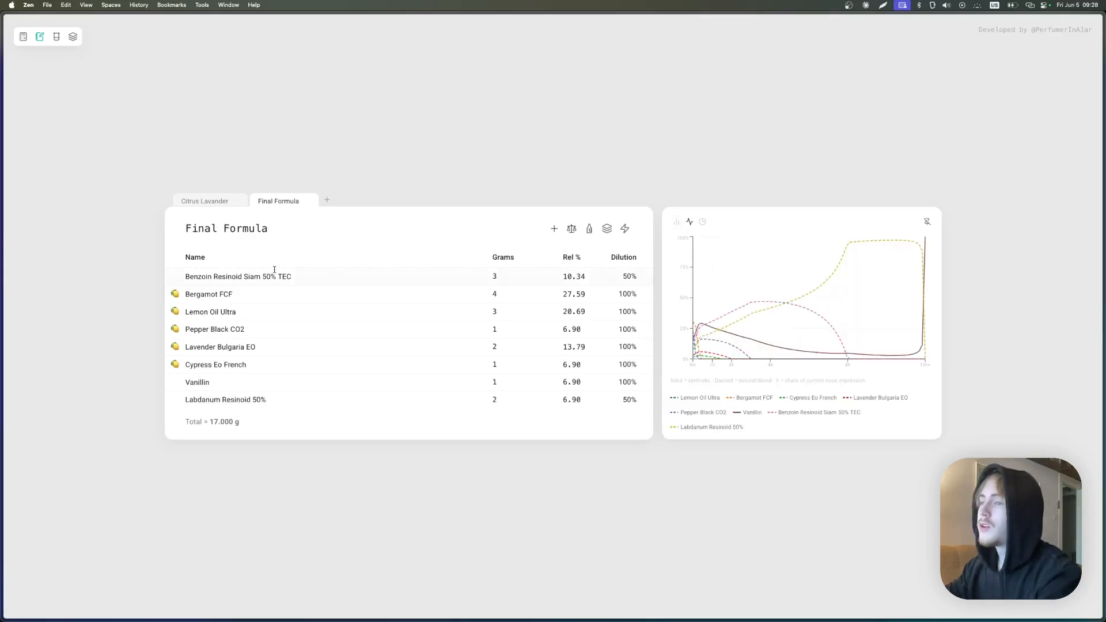
Step: Highlight Benzoin Resinoid, Vanillin and Labdanum Resinoid in blue and group the three rows at the start of the formula
right_click(216, 279)
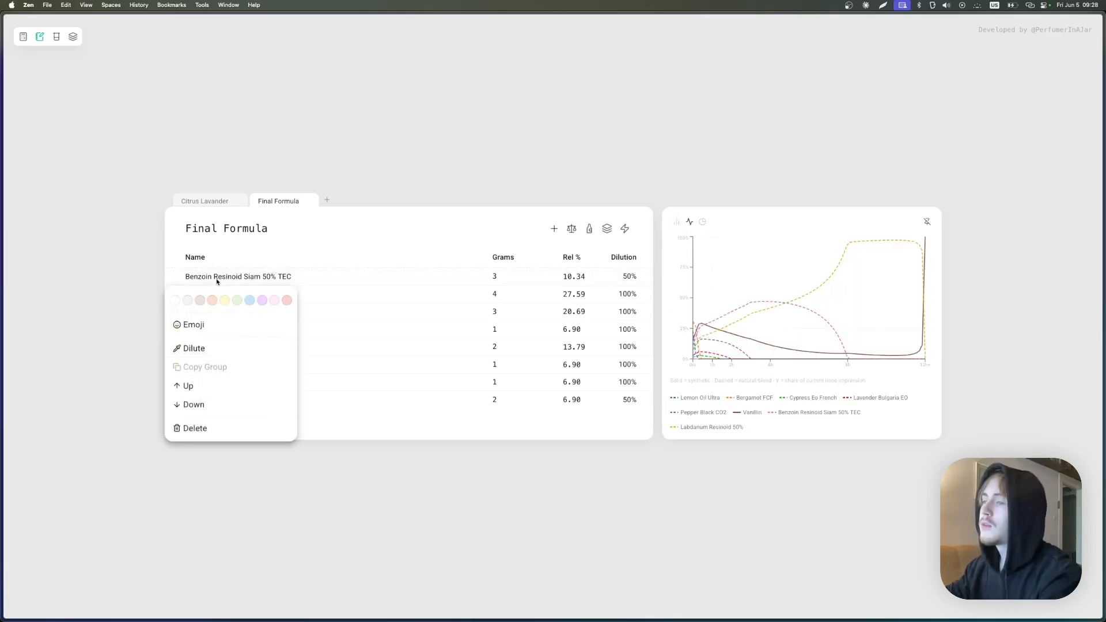
click(250, 300)
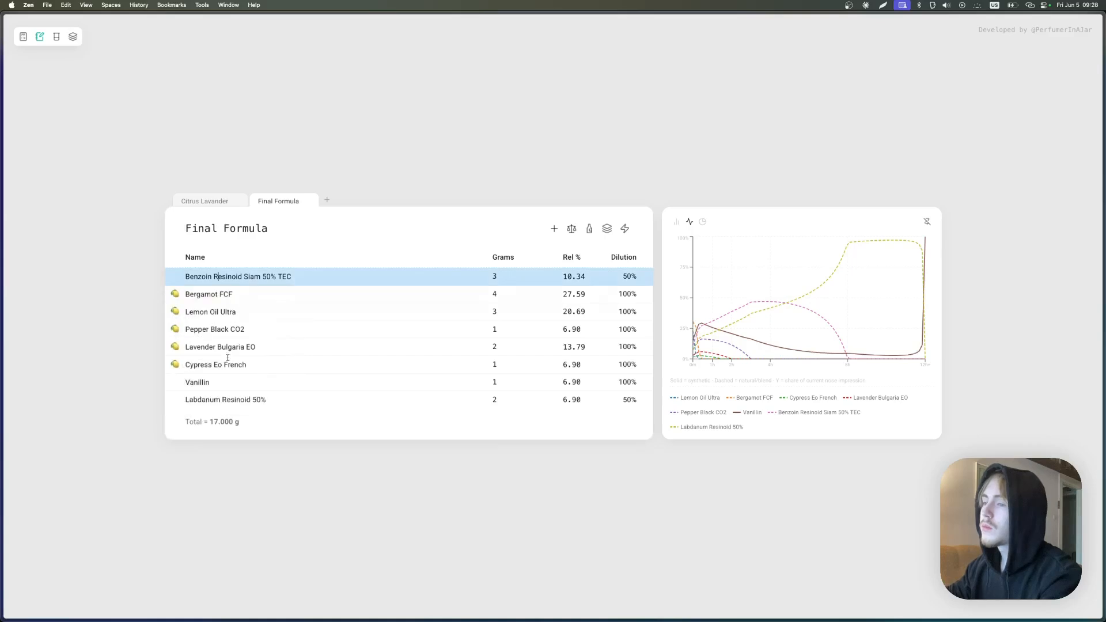
right_click(225, 404)
click(249, 424)
right_click(241, 403)
click(249, 409)
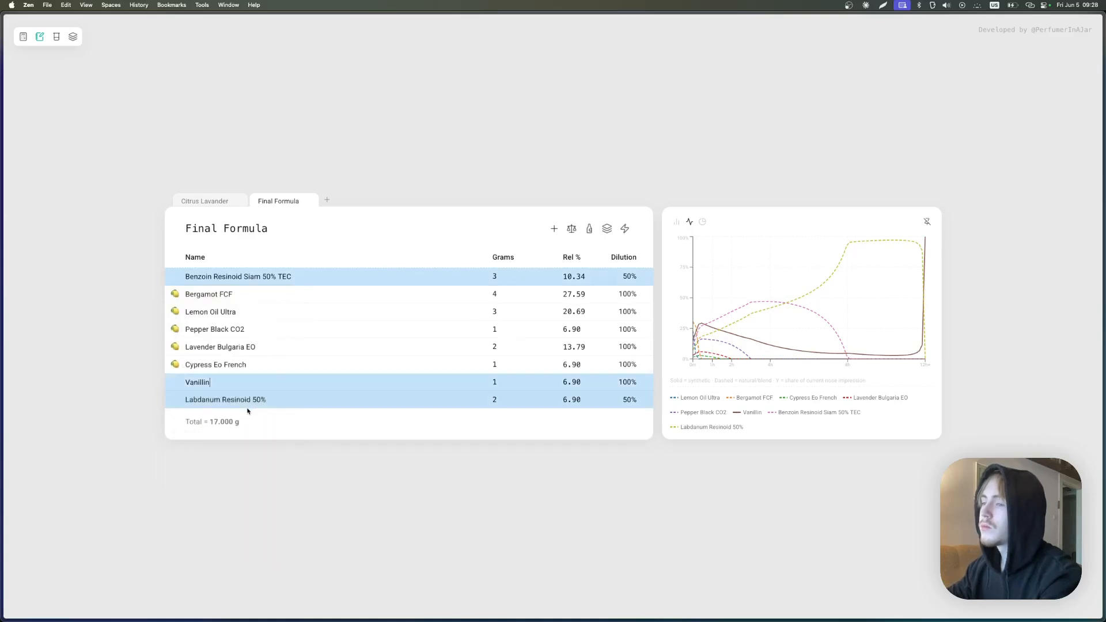
mouse_move(176, 278)
mouse_down()
mouse_move(172, 379)
mouse_move(181, 276)
mouse_up()
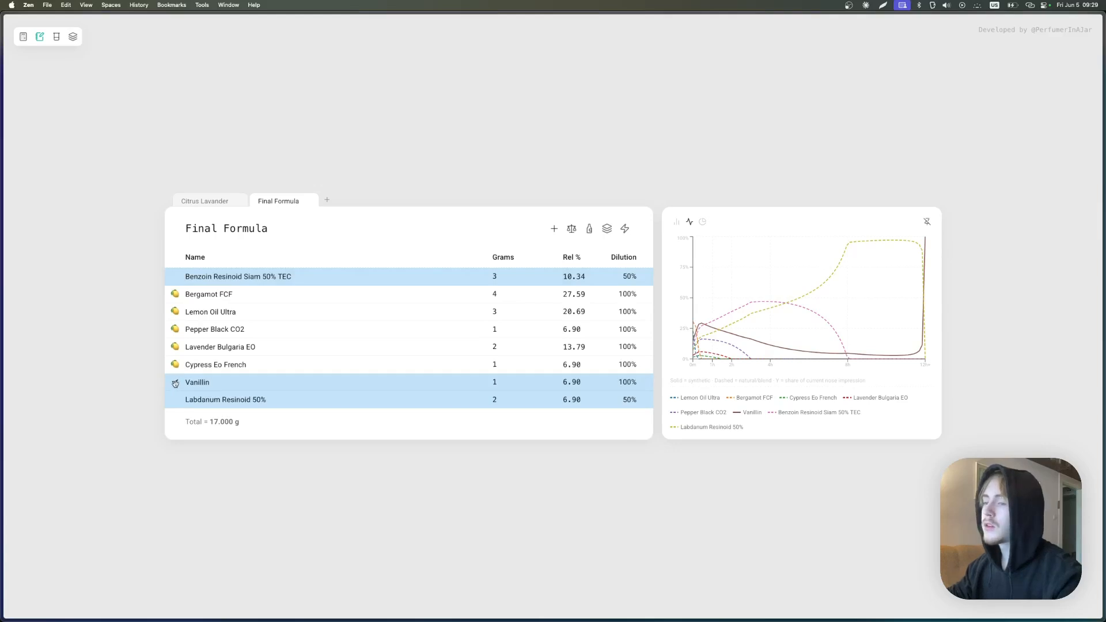
drag(176, 383, 178, 291)
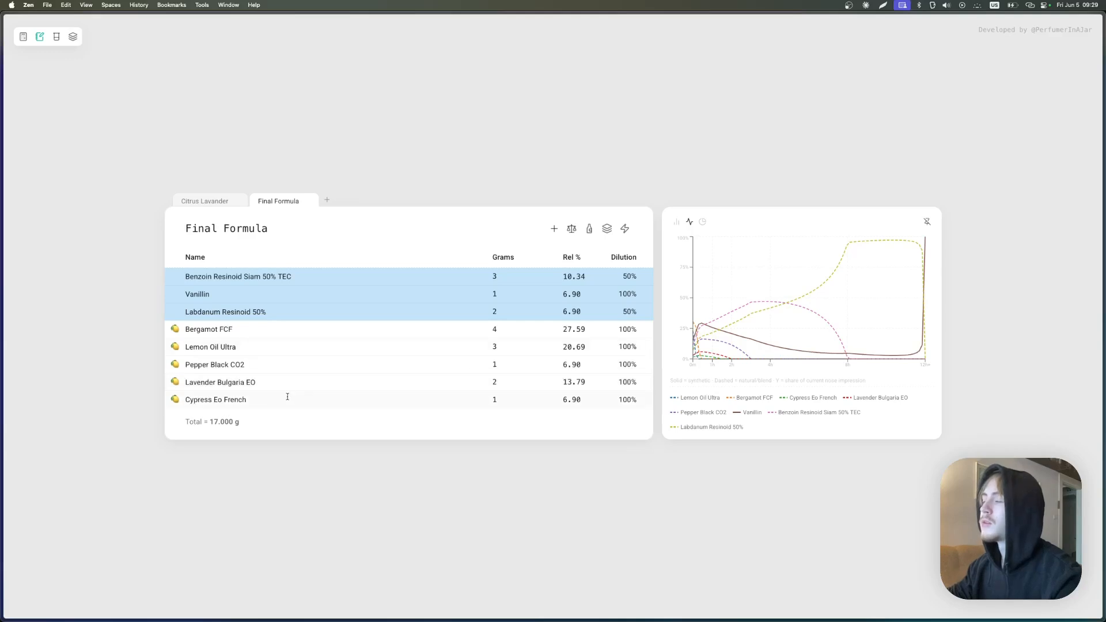
Step: Hide the Benzoin Resinoid, Labdanum Resinoid and Vanillin curves in the line chart to examine the remaining materials
mouse_move(813, 320)
click(784, 415)
click(736, 427)
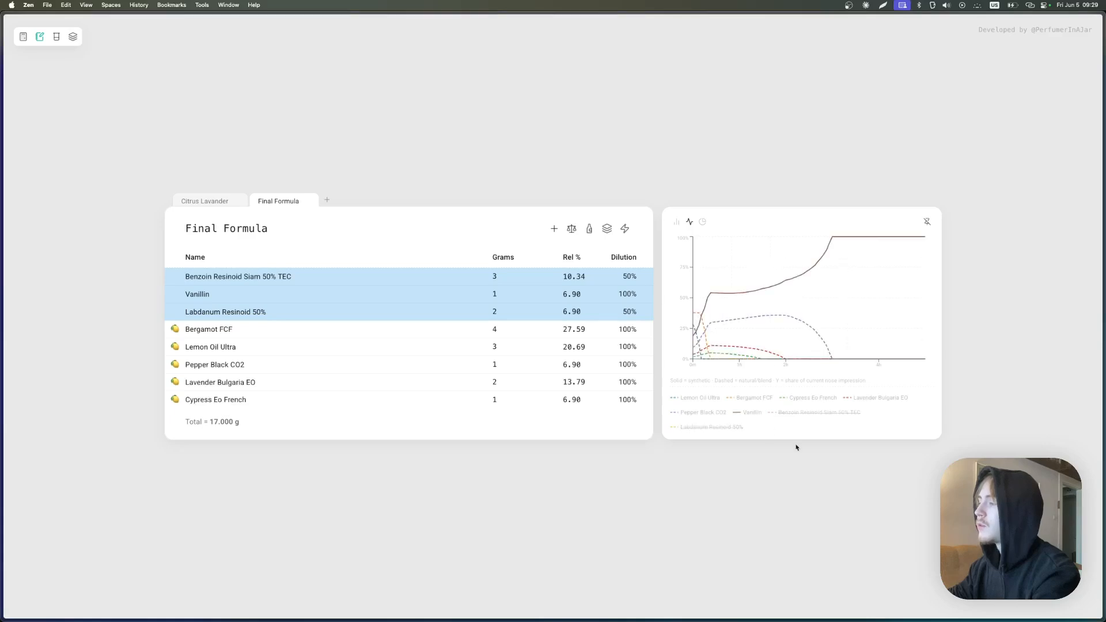
click(749, 413)
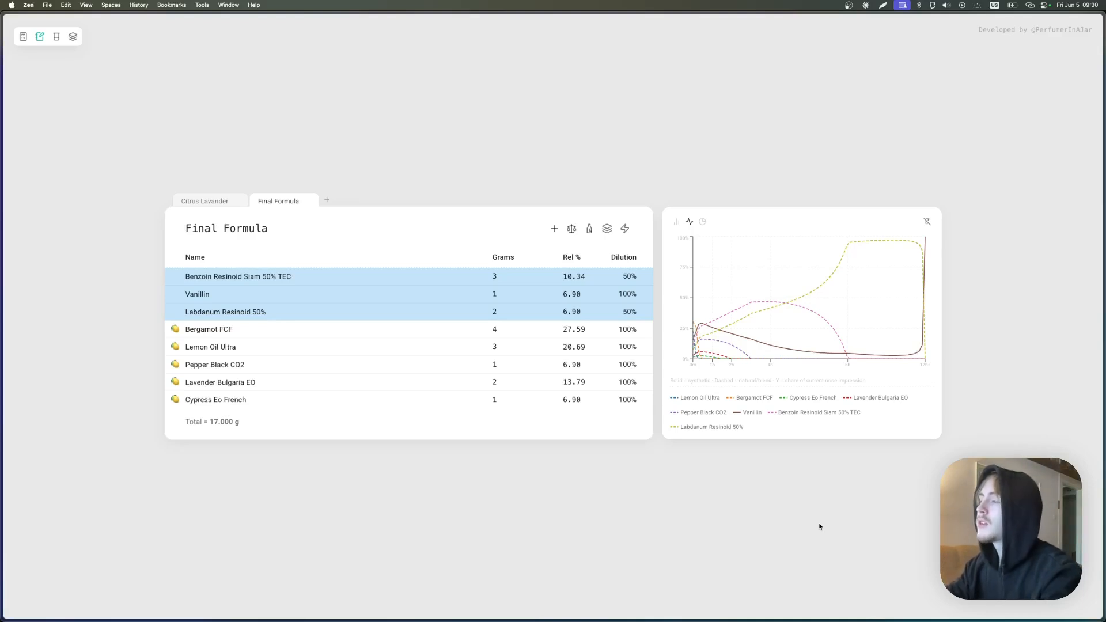
Step: Check off the formula's materials one after another from Benzoin Resinoid downward, and clear all the check marks
click(175, 277)
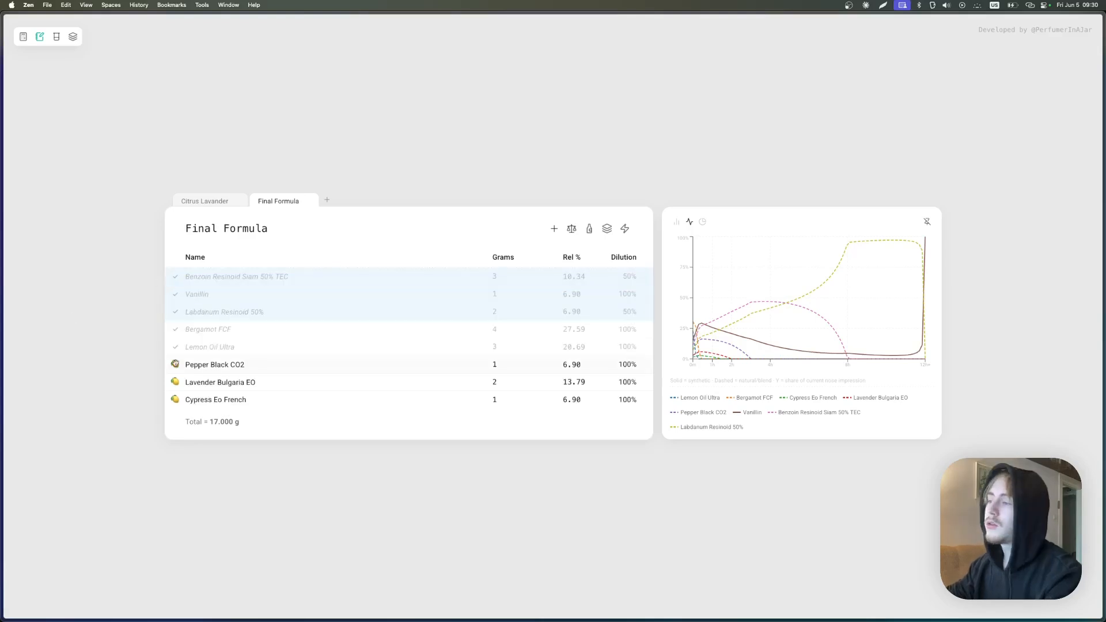
click(175, 364)
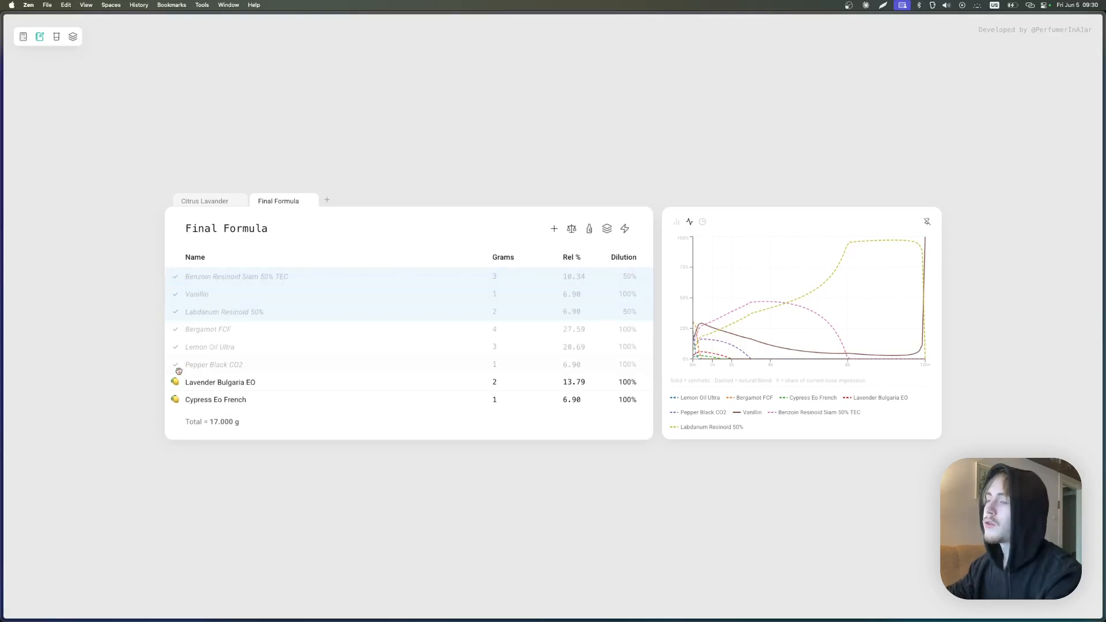
click(175, 382)
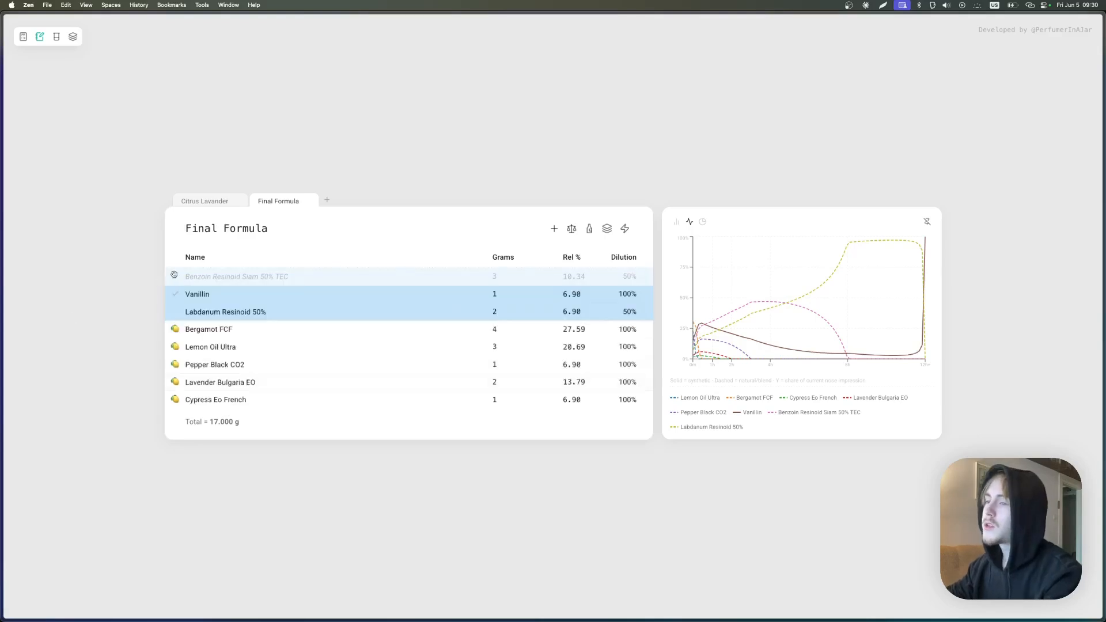
click(175, 276)
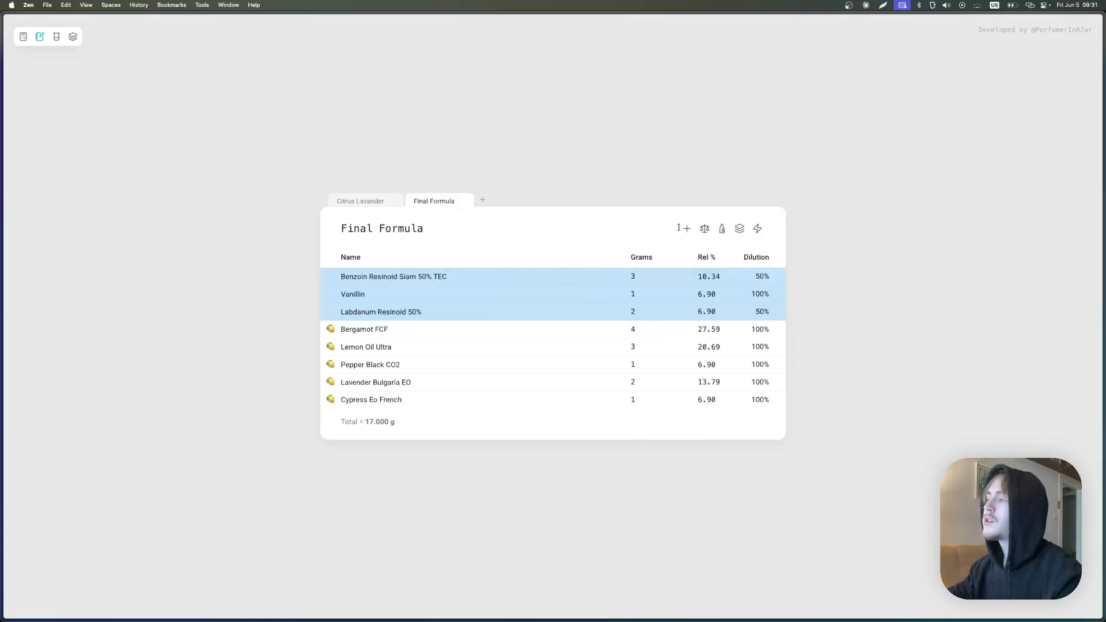
Step: Duplicate Final Formula to a new tab and compare the copy with the original
click(758, 228)
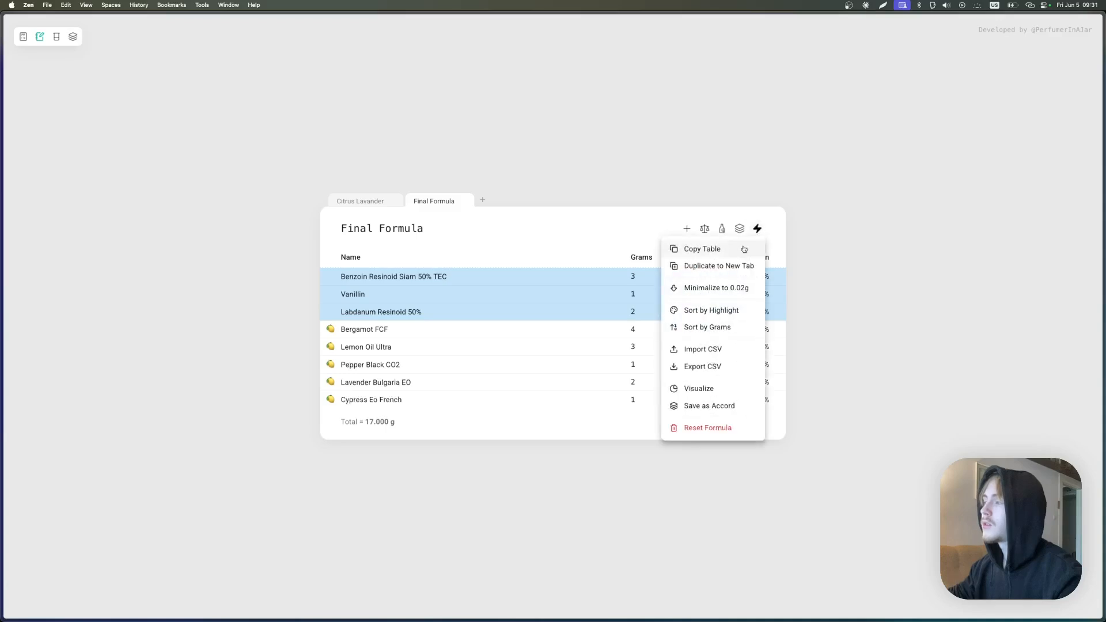
click(730, 266)
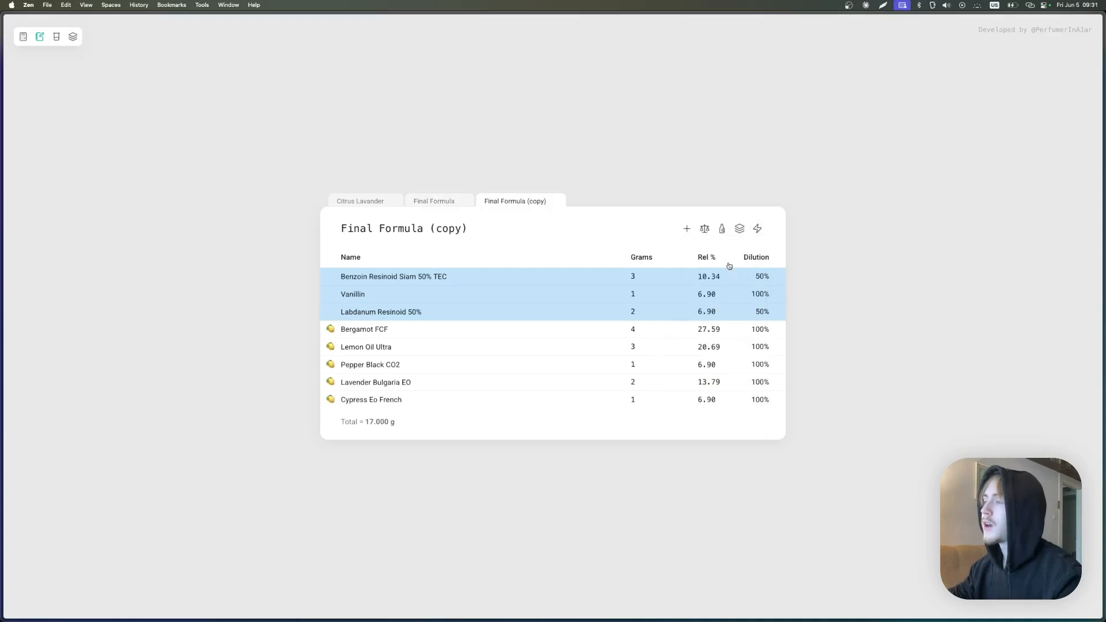
click(429, 203)
click(496, 203)
click(426, 202)
click(508, 207)
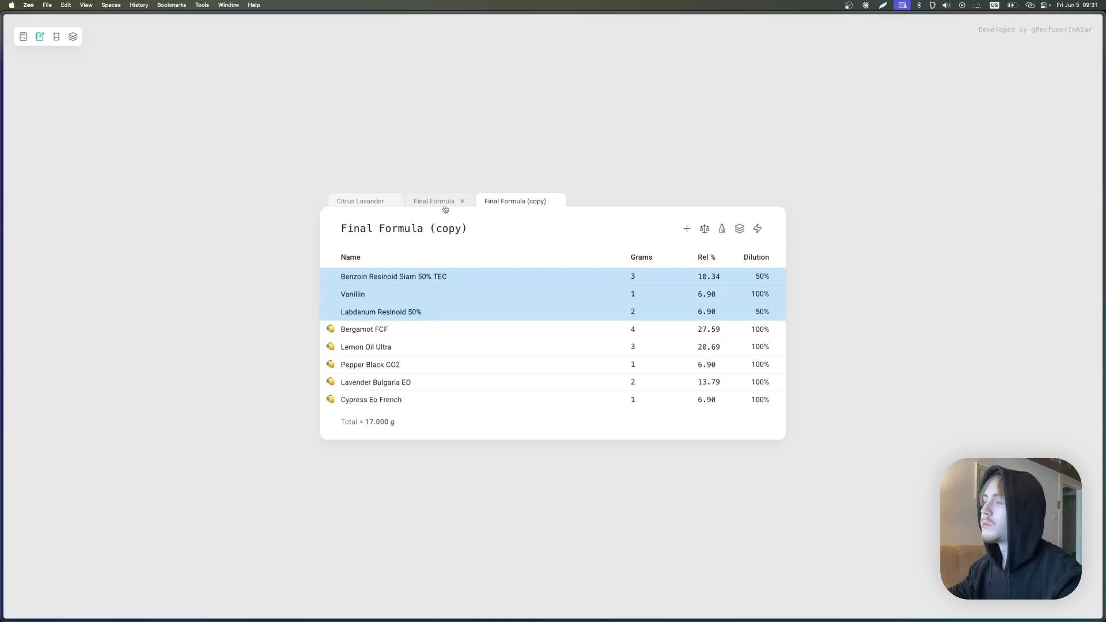
Step: Replace Labdanum Resinoid 50% with Galaxolide 50% in the duplicated formula
click(722, 230)
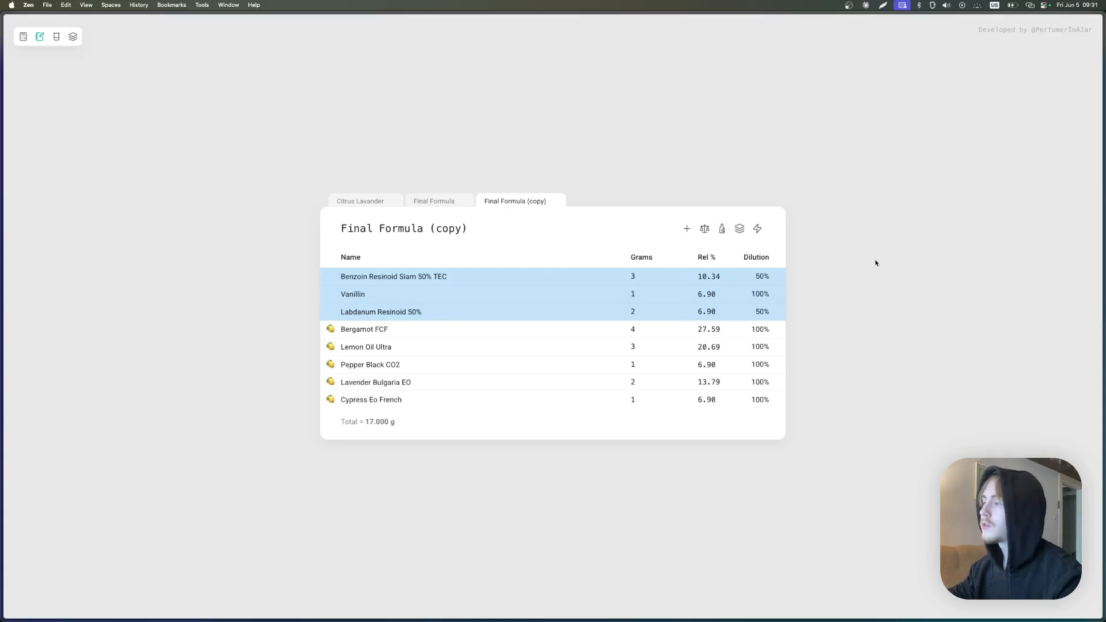
click(241, 315)
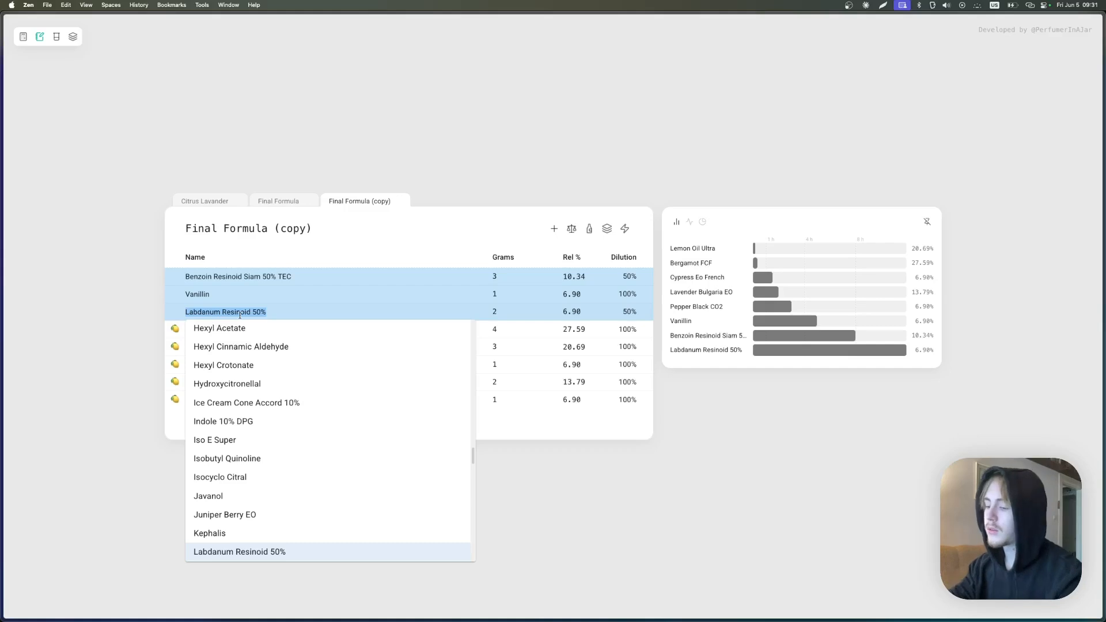
text(gala)
key(Down)
key(Return)
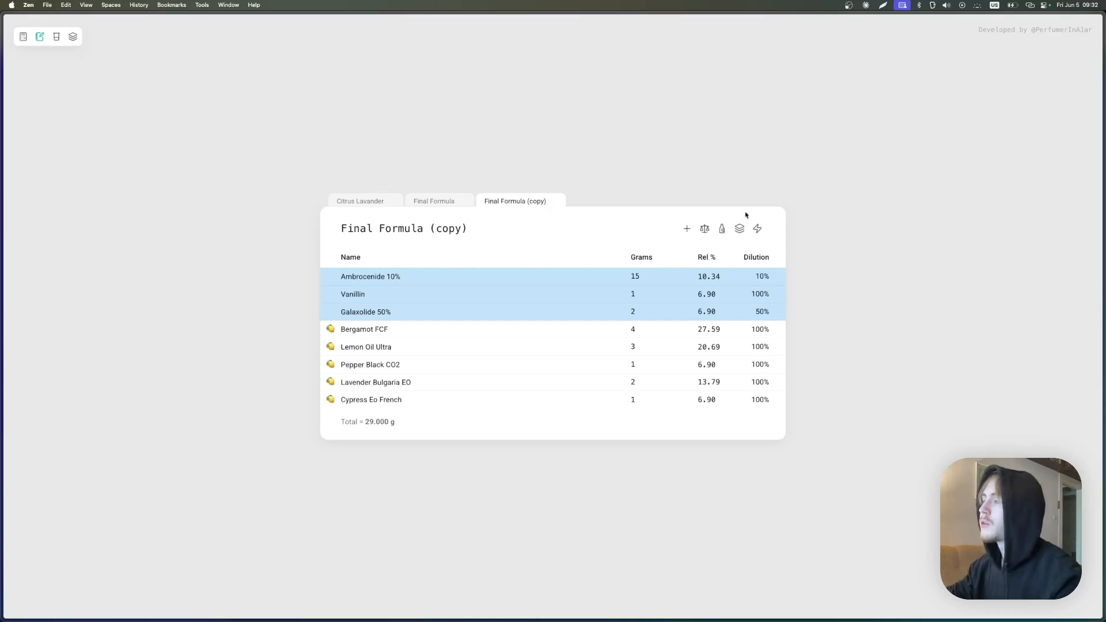
Step: Copy the duplicated formula's table and paste it at A1 in the empty Sheet2 of the materials spreadsheet in Google Sheets
click(757, 228)
click(745, 248)
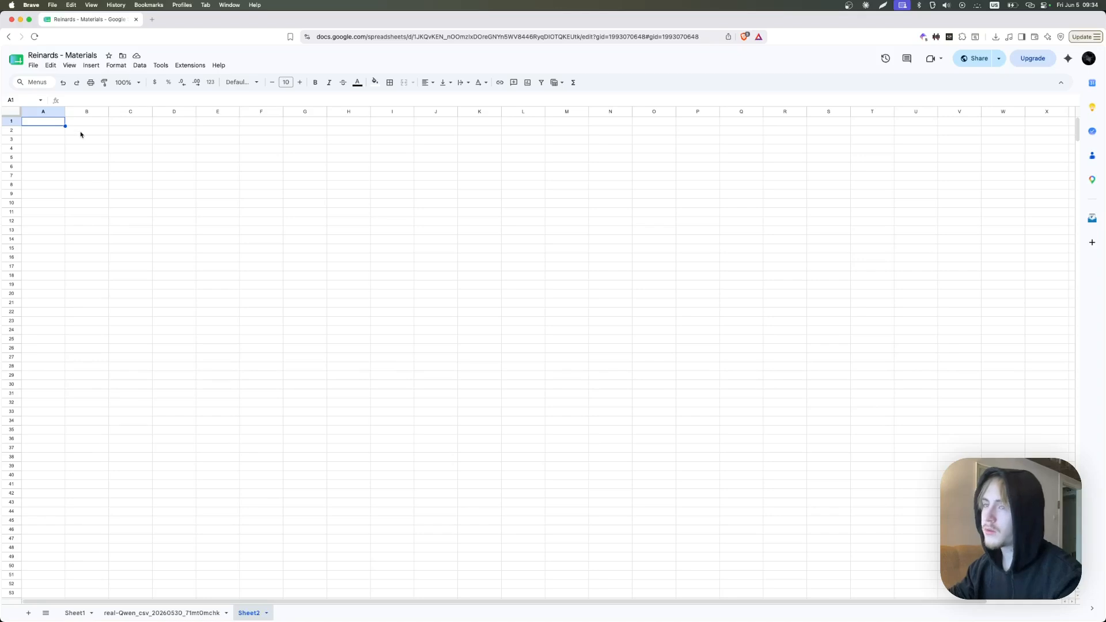
key(cmd+v)
click(214, 248)
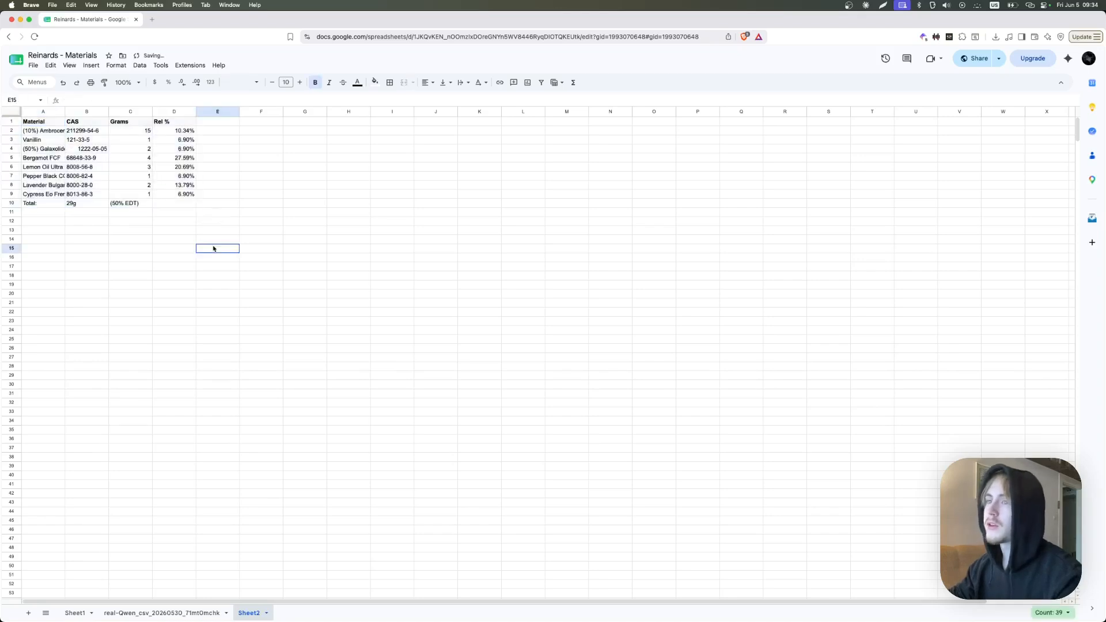
Step: Arrange the sheet with a wider Material column followed directly by Grams, and copy the range A1:B9
drag(65, 113, 84, 113)
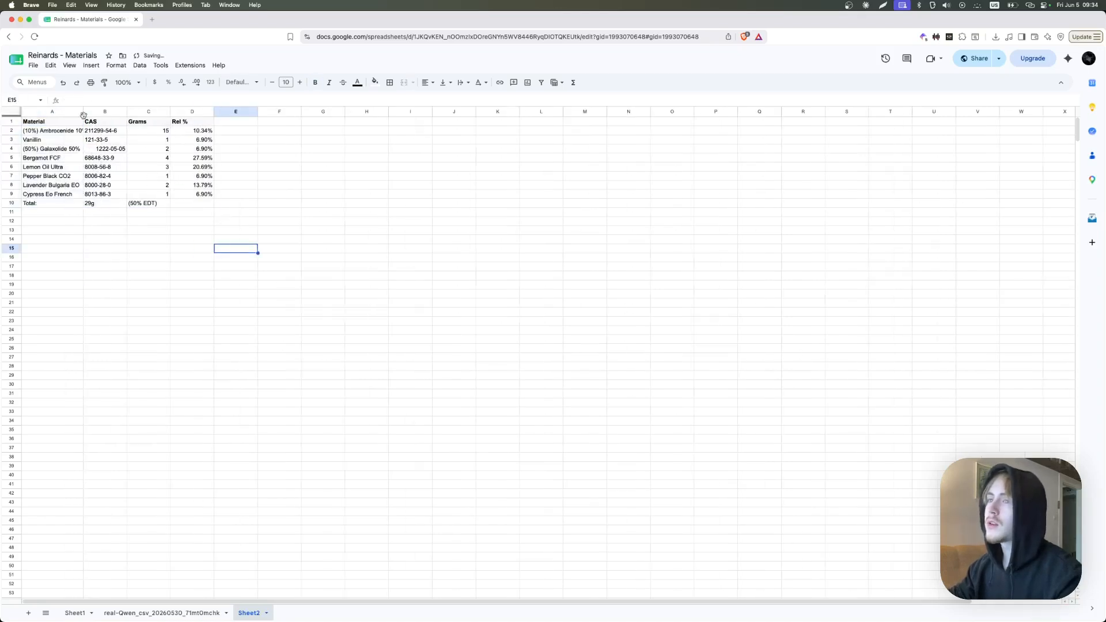
drag(84, 112, 109, 112)
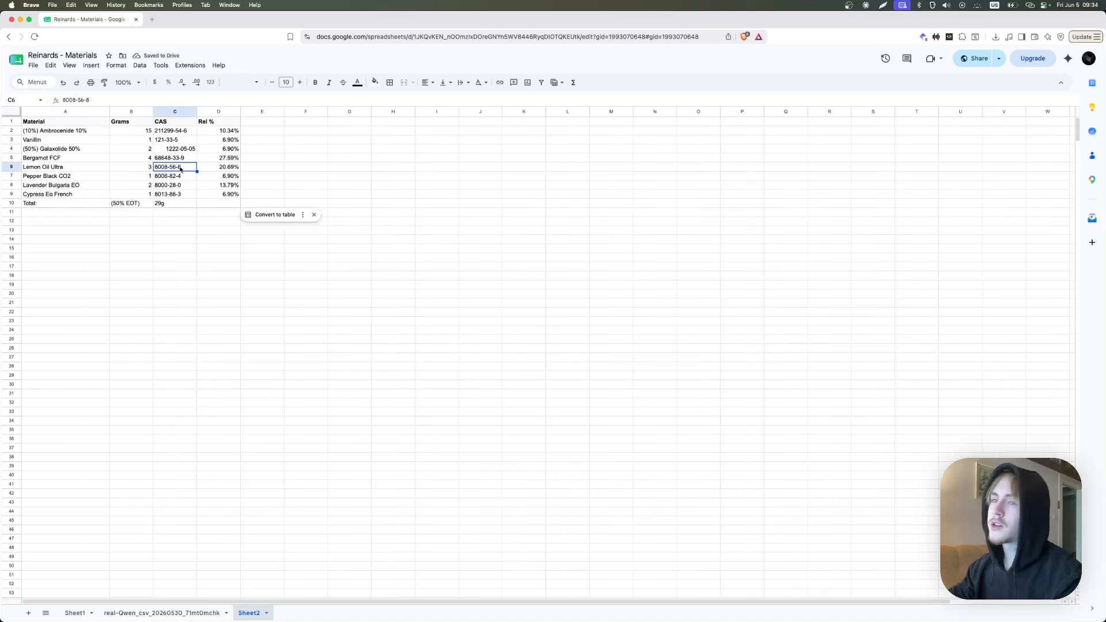
drag(144, 194, 53, 124)
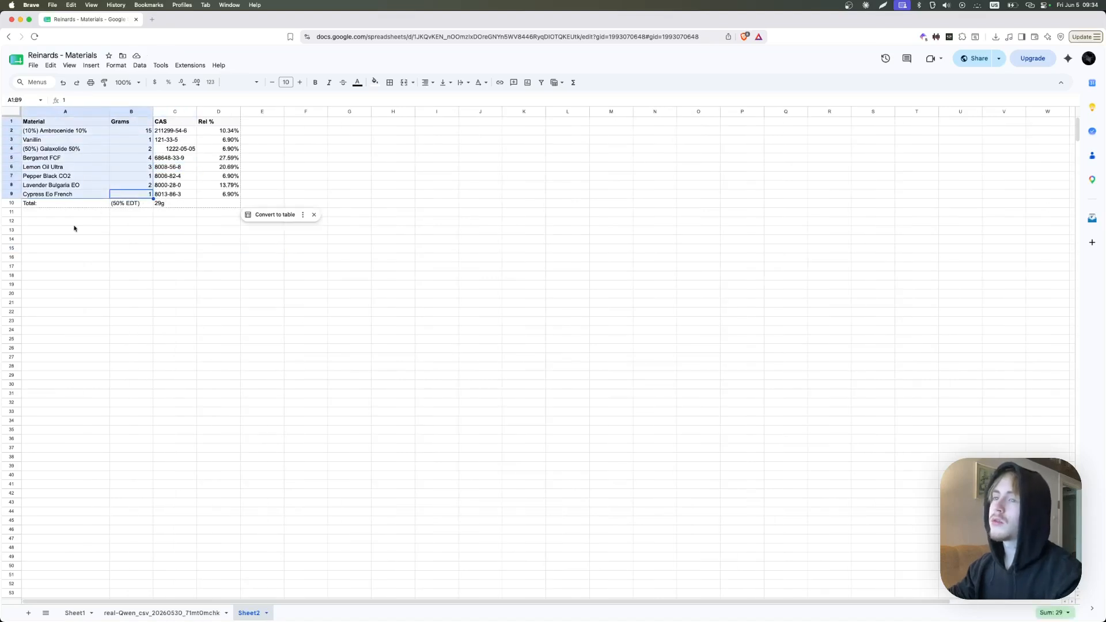
key(super+c)
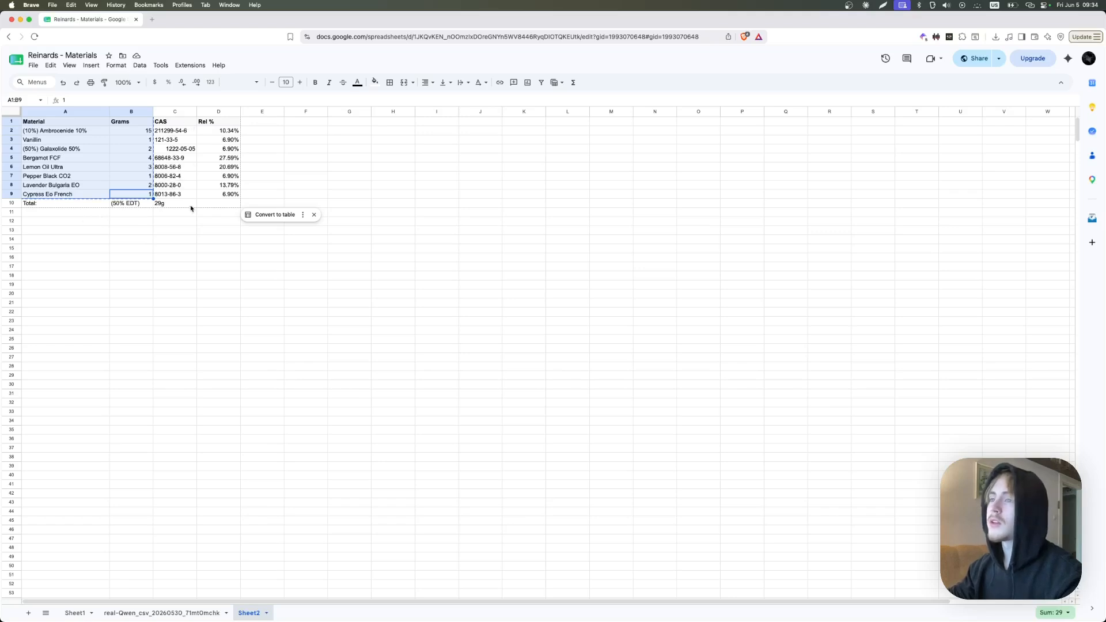
Step: Switch from the spreadsheet back to the perfumer tools app and reset the formula in Final Formula (copy)
drag(186, 194, 64, 124)
key(super+Tab)
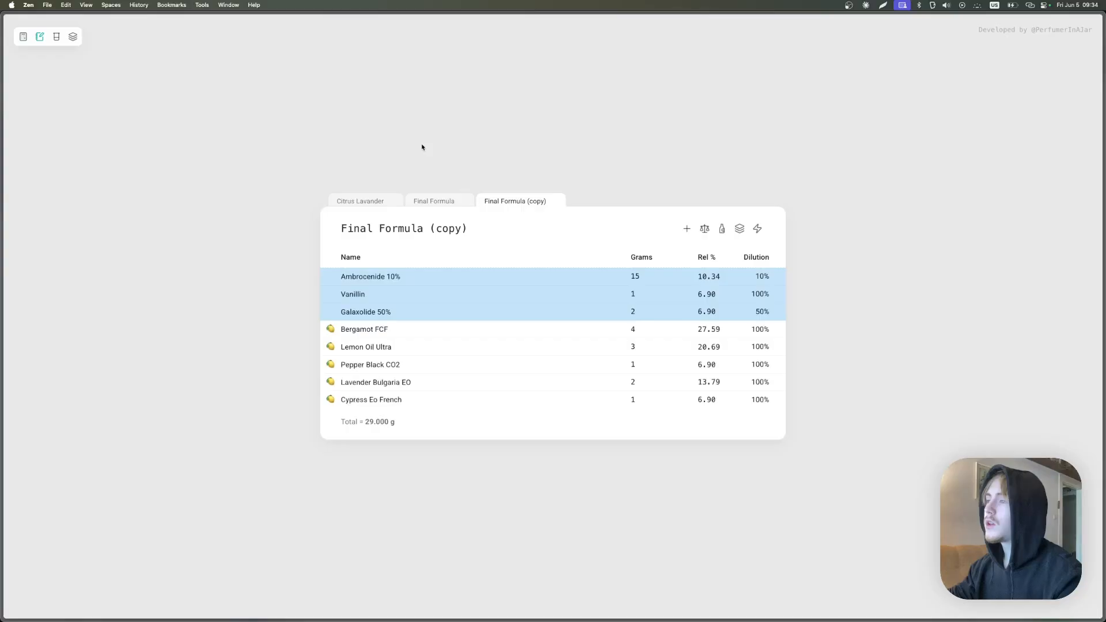
click(760, 232)
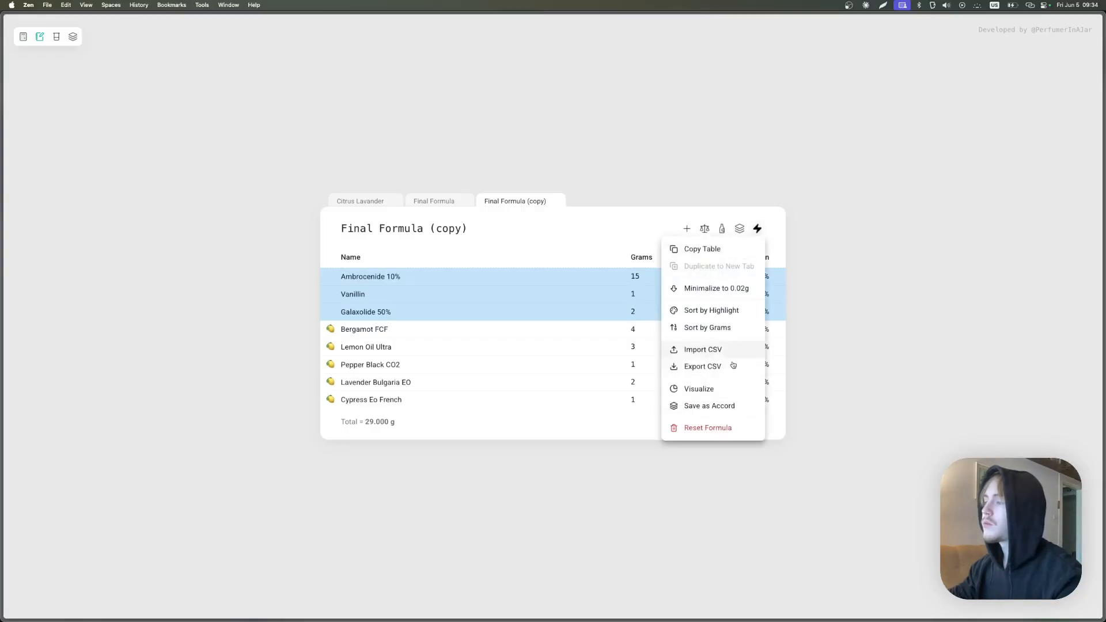
click(703, 425)
Step: Fill the emptied Final Formula (copy) with the 8 material and gram rows copied from the spreadsheet, accepting the replacement
key(super+v)
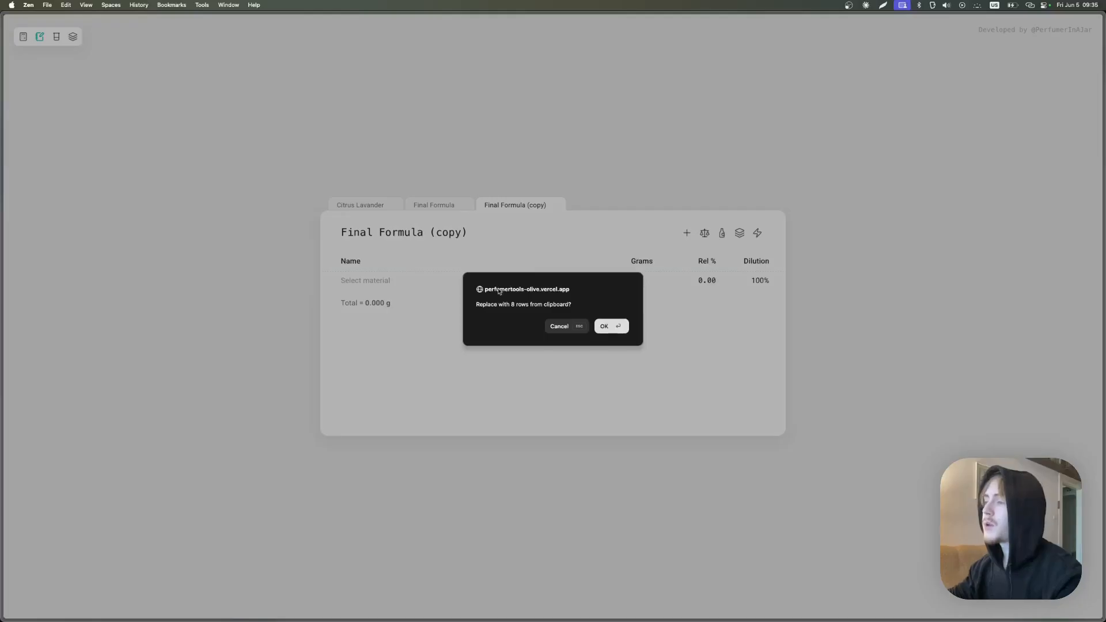
click(611, 327)
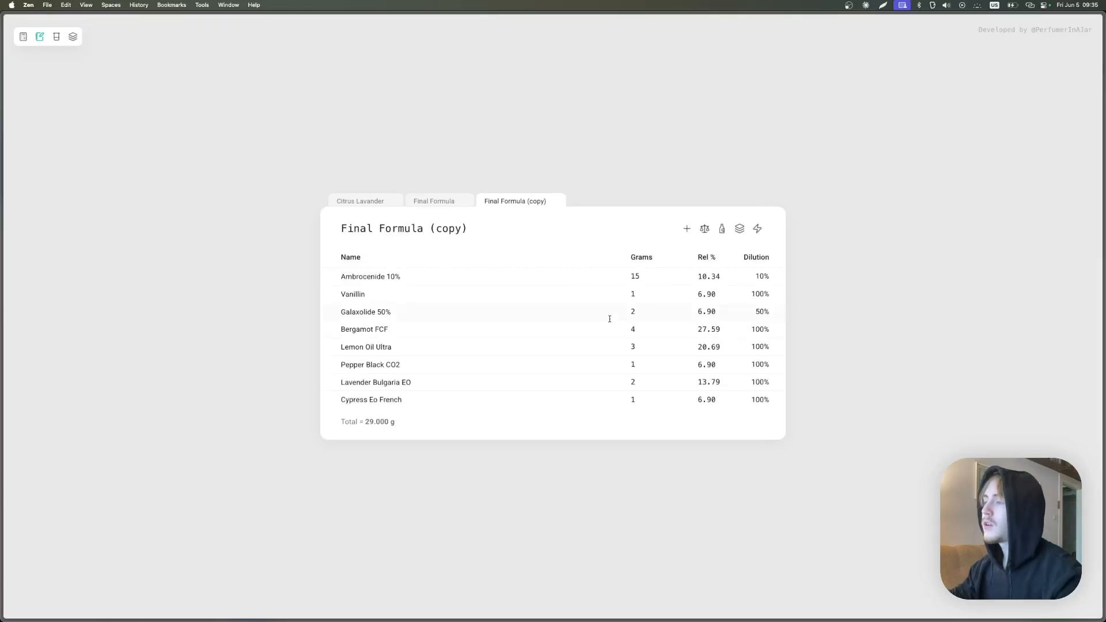
click(428, 277)
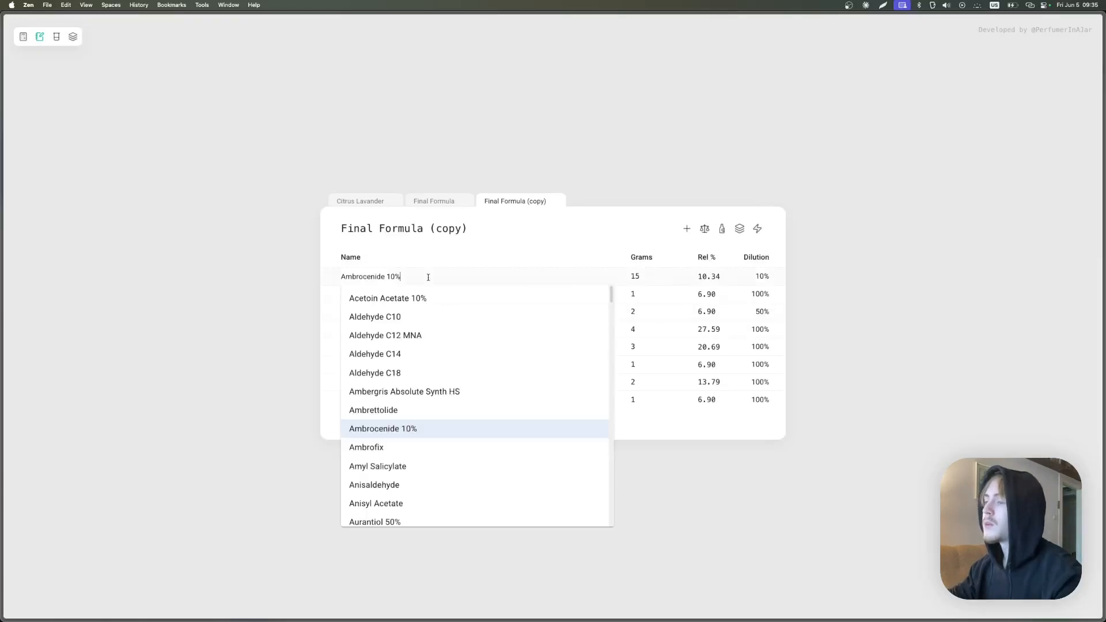
click(647, 143)
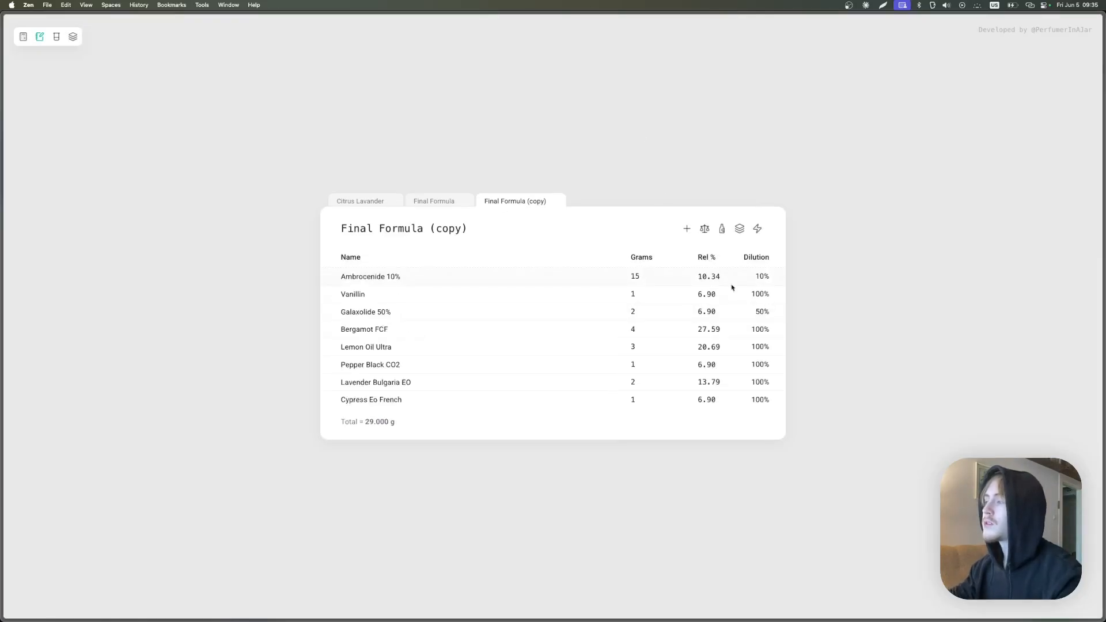